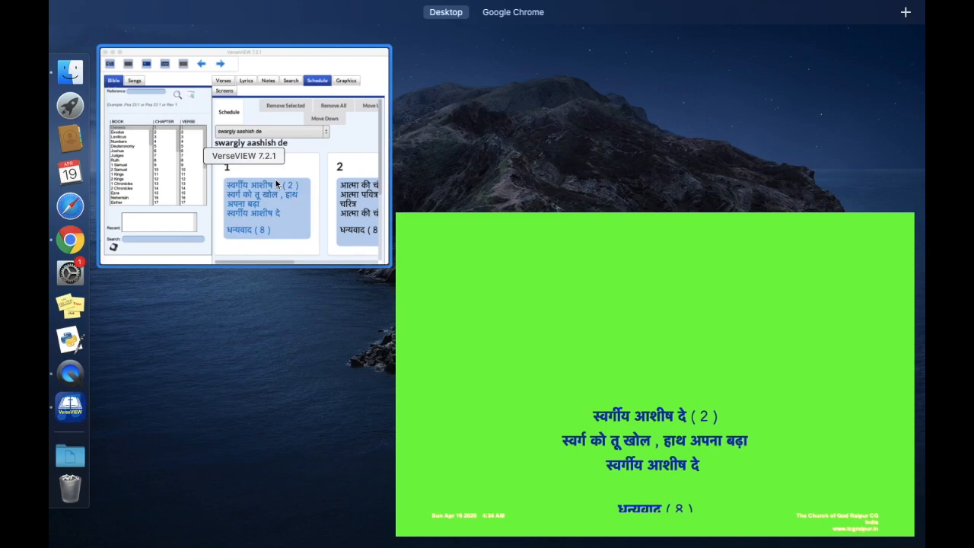
- Launch OBS and bring its main window to the front over the VerseVIEW presentation
{"action": "left_click", "coordinate": [671, 389]}
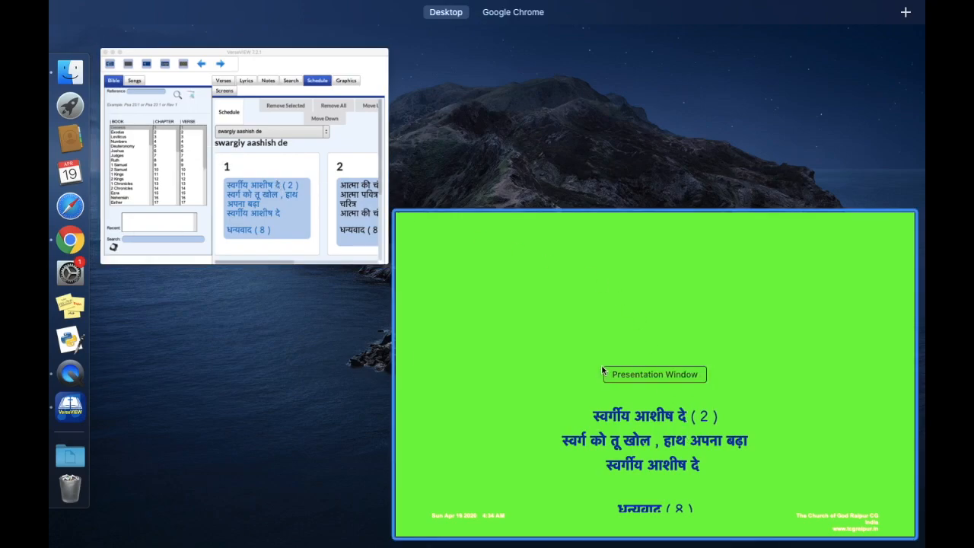
{"action": "key", "text": "F4"}
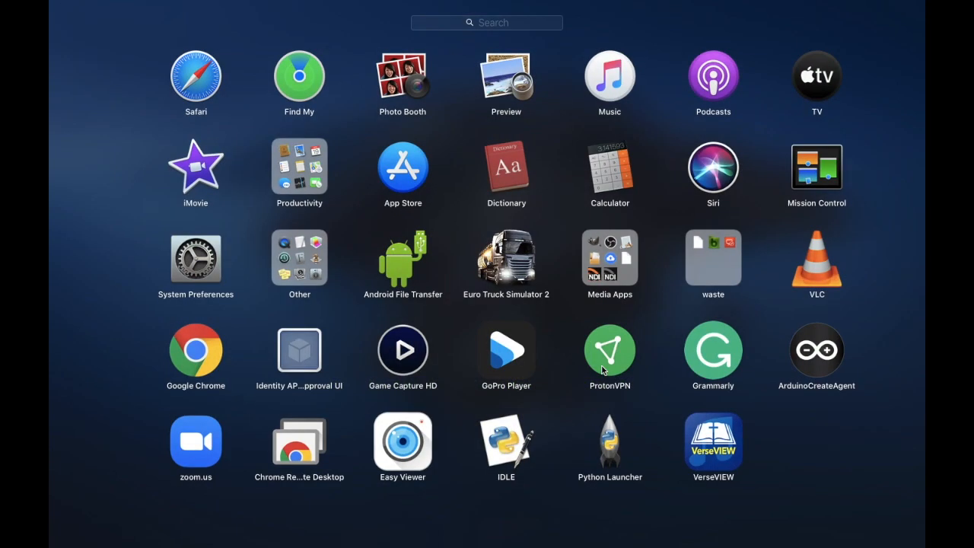
{"action": "type", "text": "obs"}
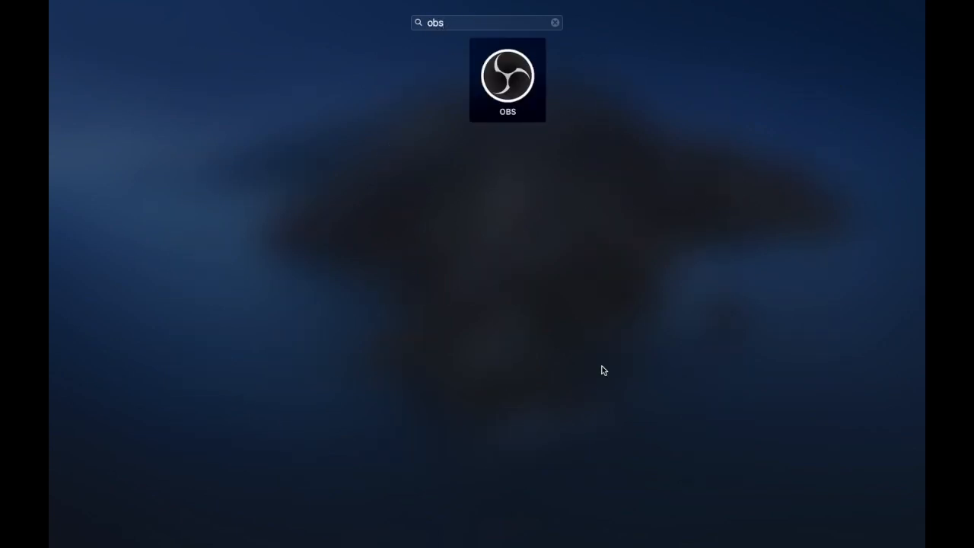
{"action": "key", "text": "Return"}
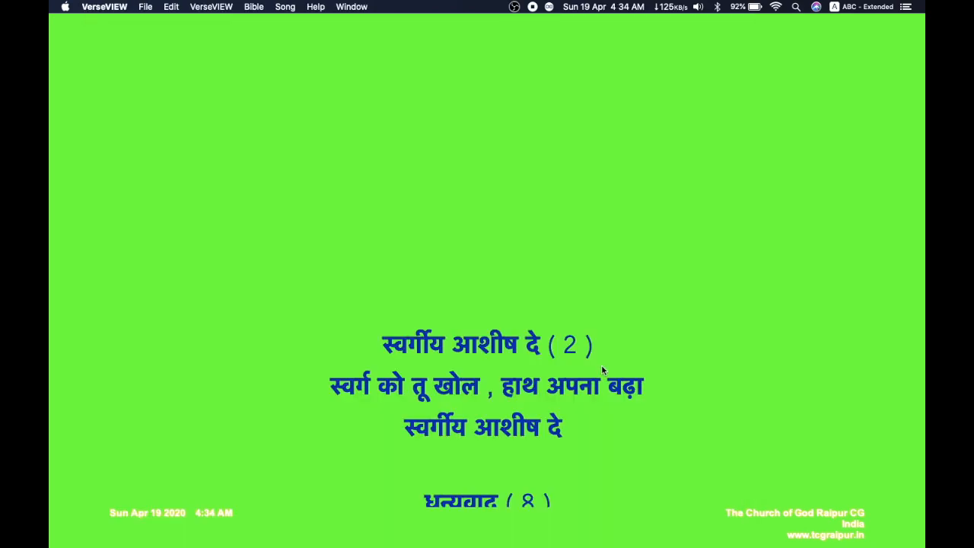
{"action": "left_click", "coordinate": [515, 7]}
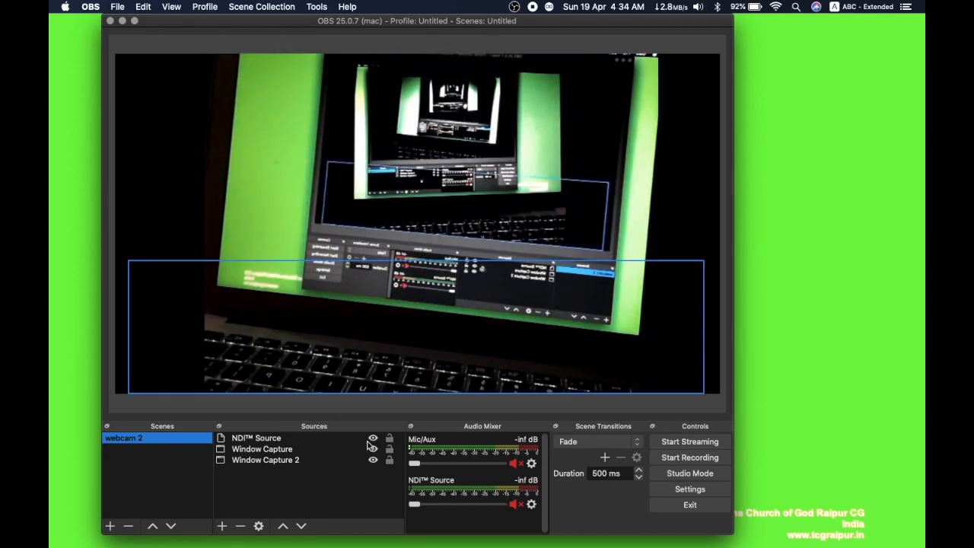
- Hide the NDI Source, Window Capture and Window Capture 2 sources in the webcam 2 scene
{"action": "left_click", "coordinate": [373, 440]}
{"action": "left_click", "coordinate": [373, 449]}
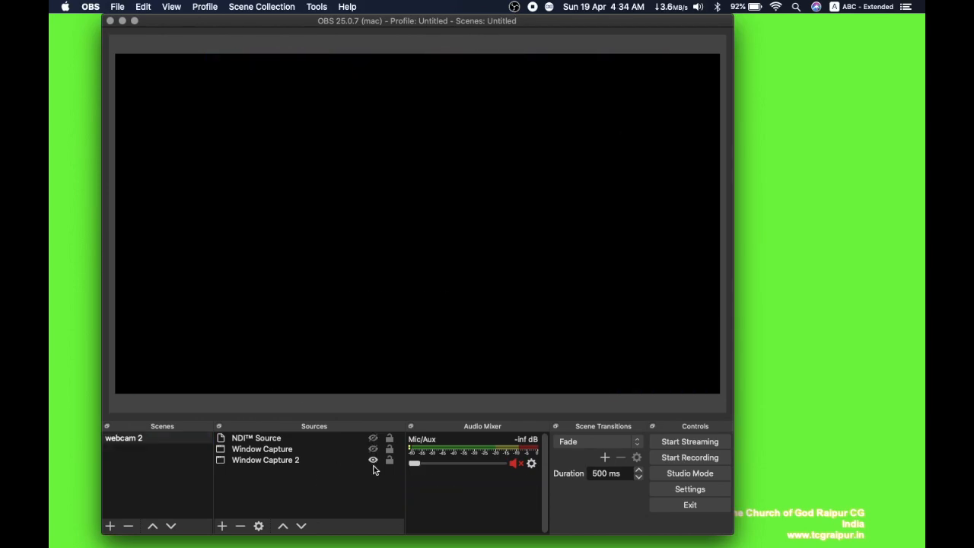
{"action": "left_click", "coordinate": [373, 460]}
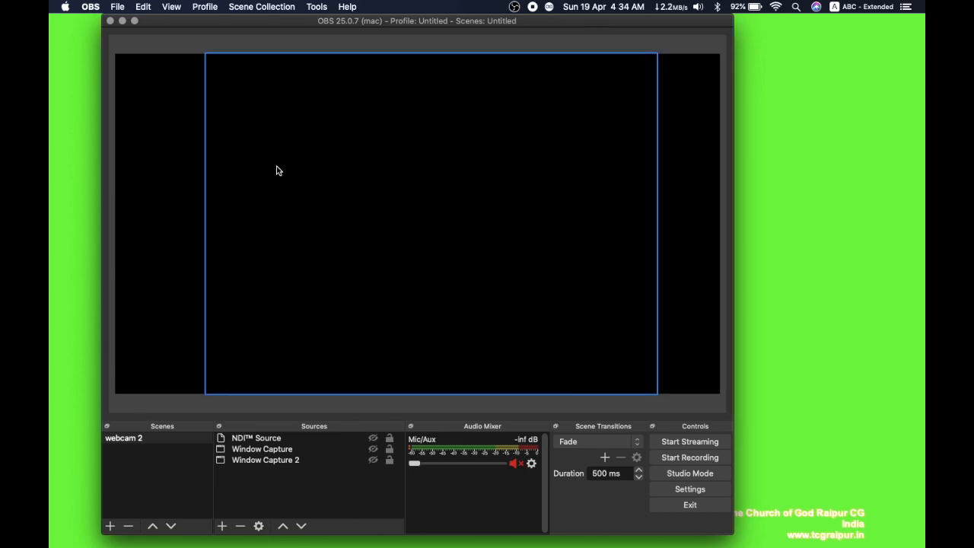
- Look at the Studio Mode preview and program views and return to the single preview
{"action": "left_click", "coordinate": [701, 476]}
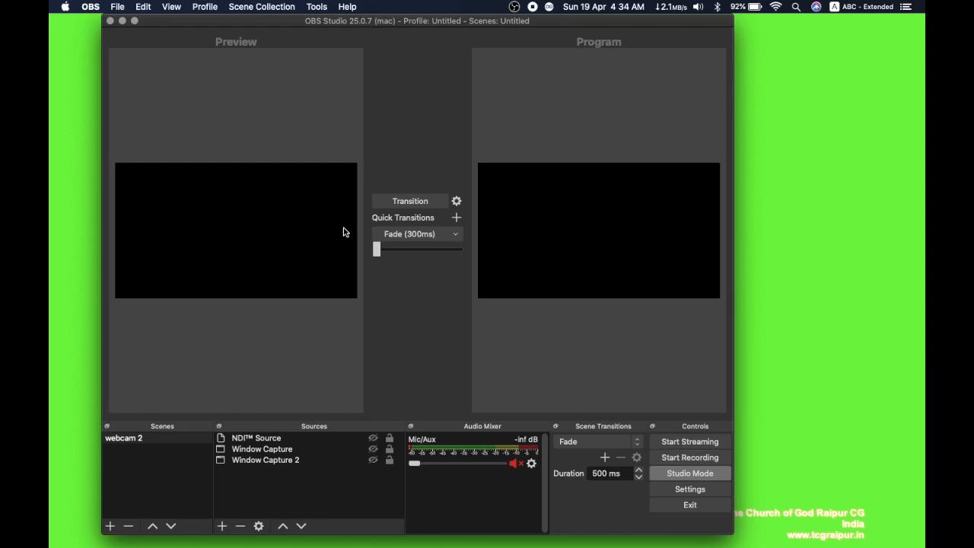
{"action": "left_click", "coordinate": [698, 474]}
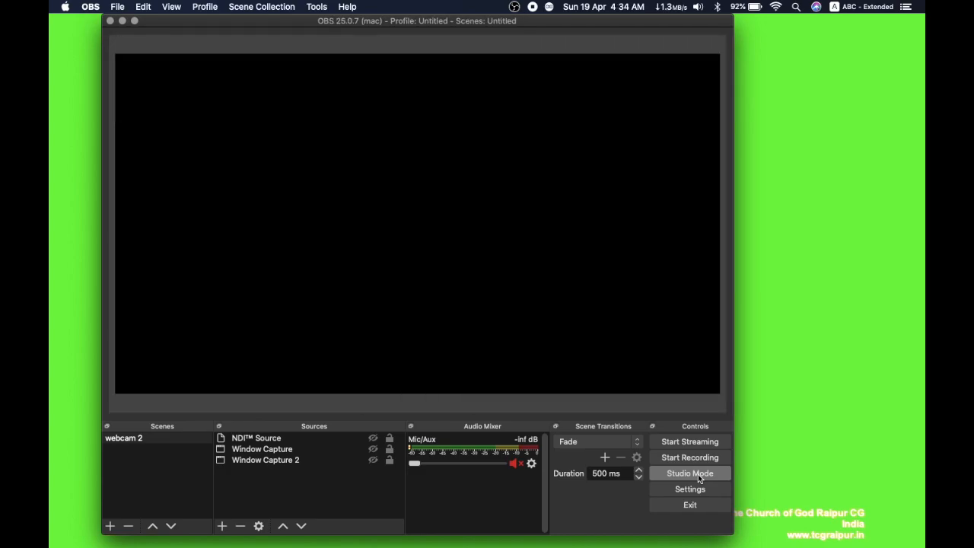
{"action": "left_click", "coordinate": [130, 439]}
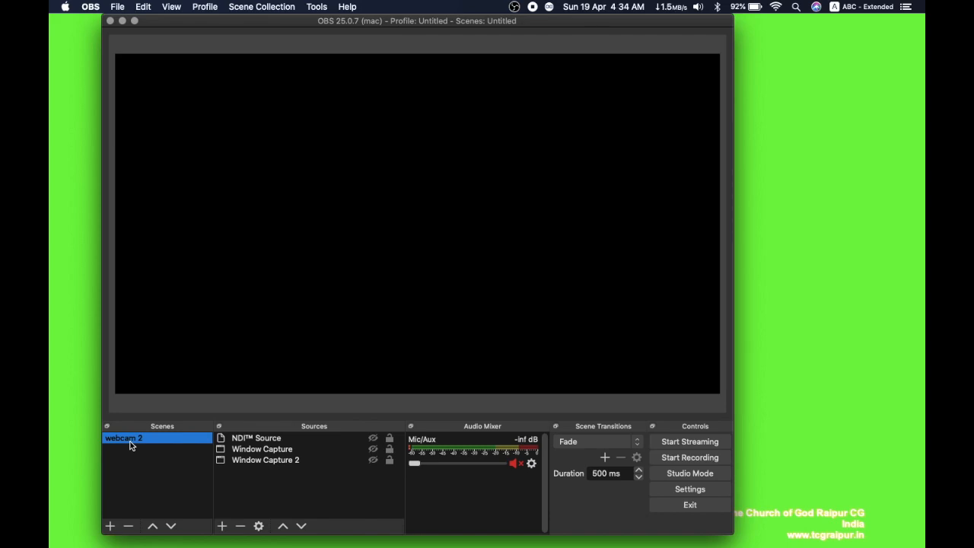
{"action": "right_click", "coordinate": [131, 447]}
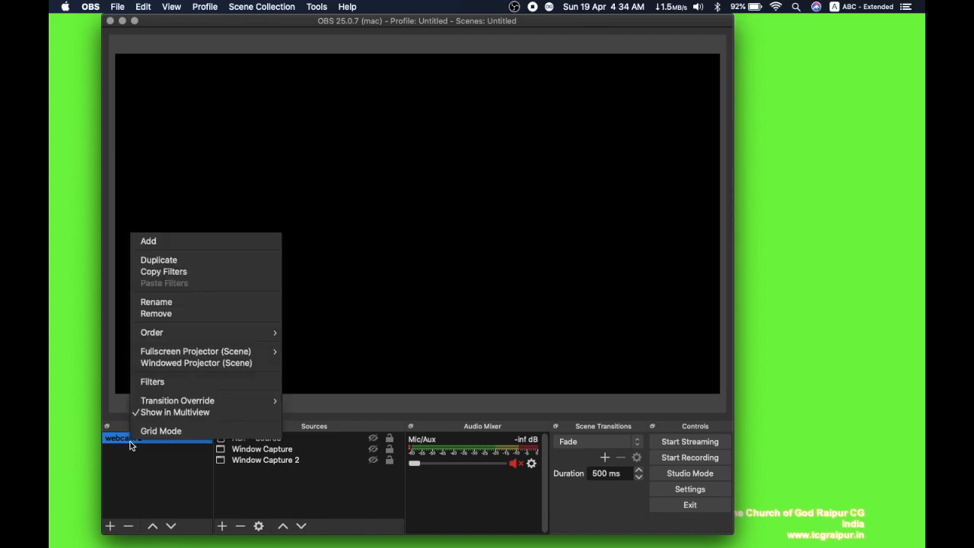
{"action": "left_click", "coordinate": [163, 304]}
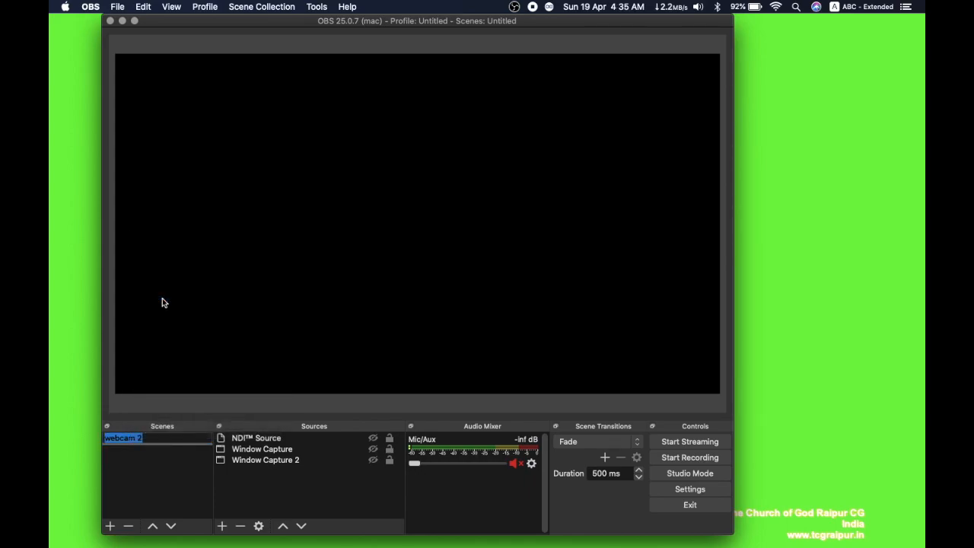
{"action": "type", "text": "scene 1"}
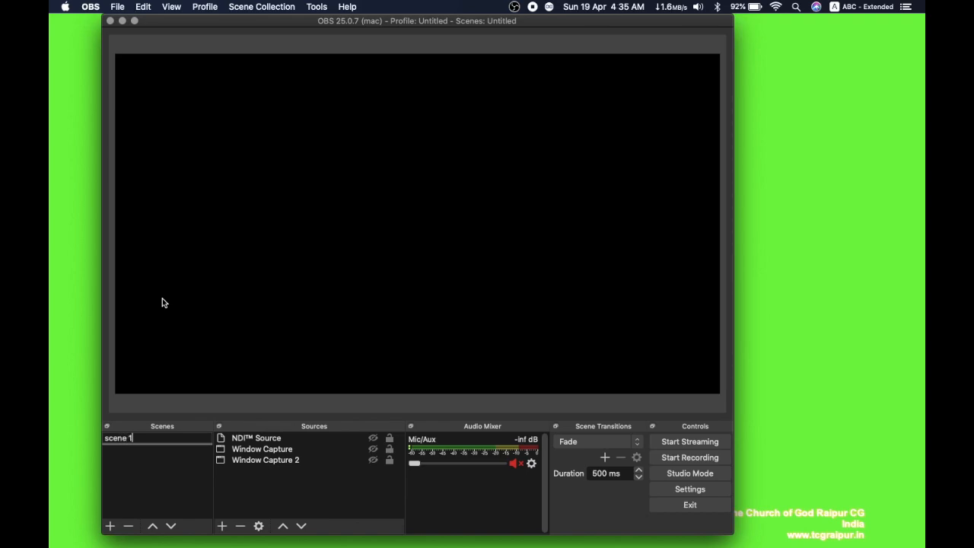
{"action": "key", "text": "super+z"}
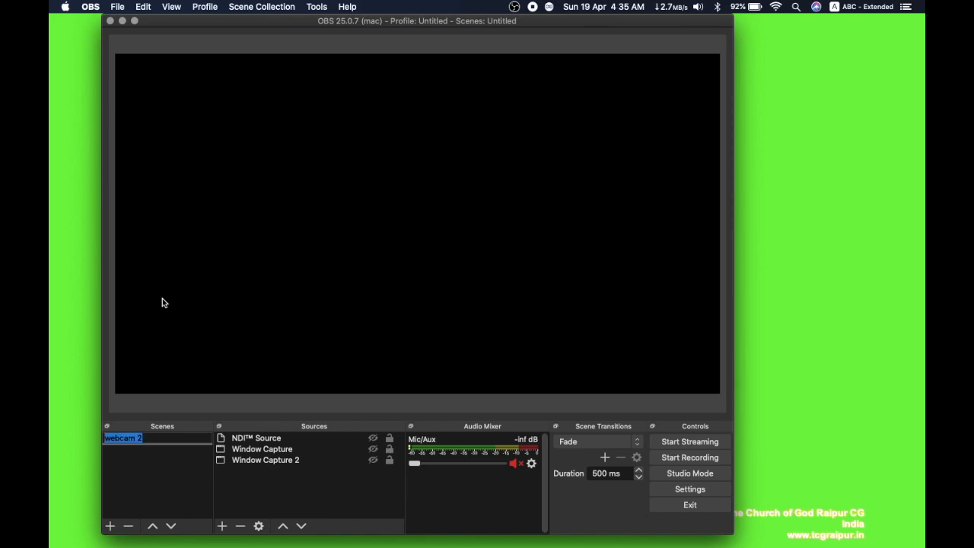
{"action": "left_click", "coordinate": [171, 460]}
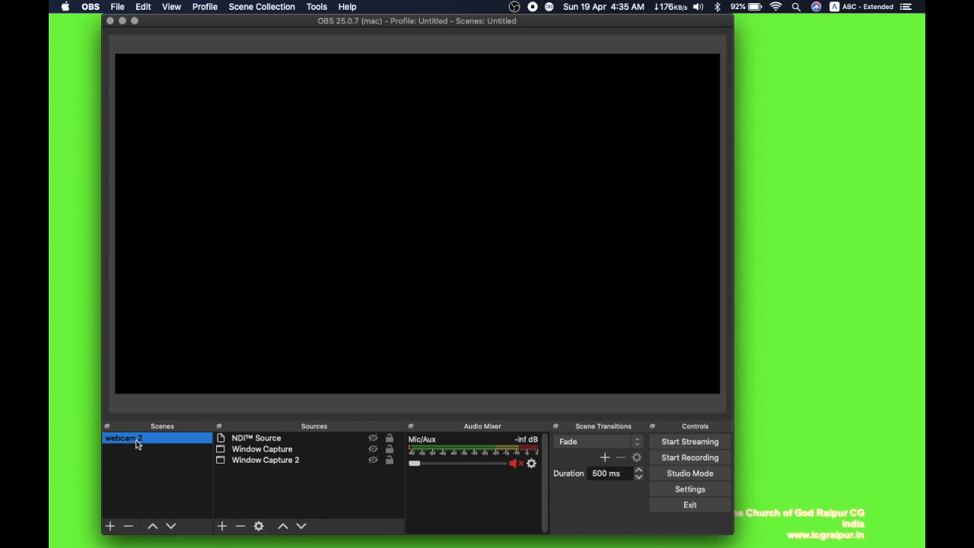
- Examine the existing sources of the webcam 2 scene, including the properties and visibility of Window Capture 2
{"action": "left_click", "coordinate": [255, 499]}
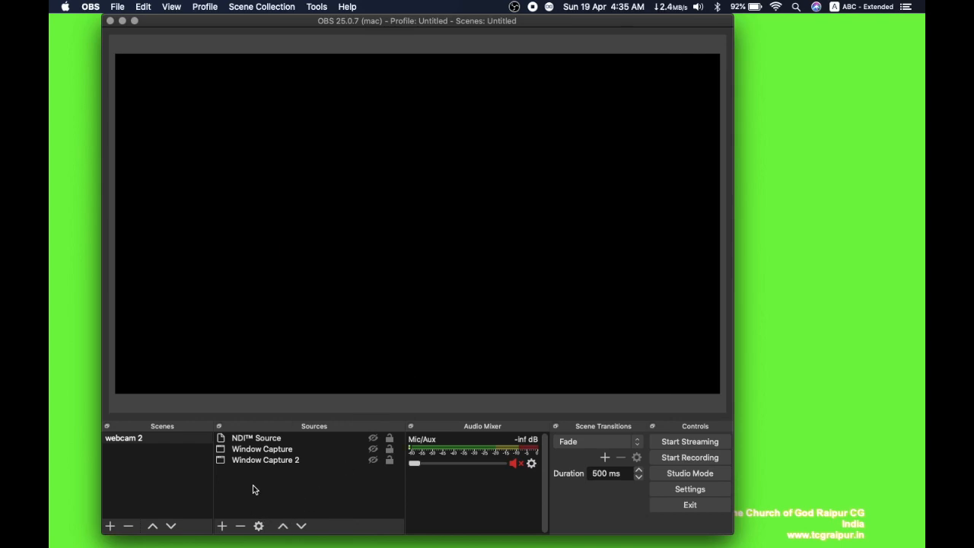
{"action": "left_click", "coordinate": [242, 452]}
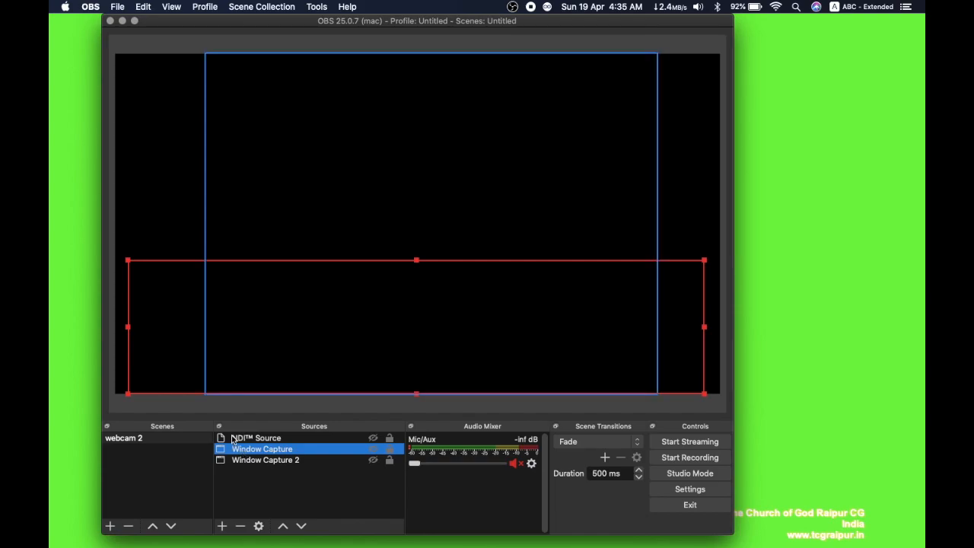
{"action": "left_click", "coordinate": [252, 462]}
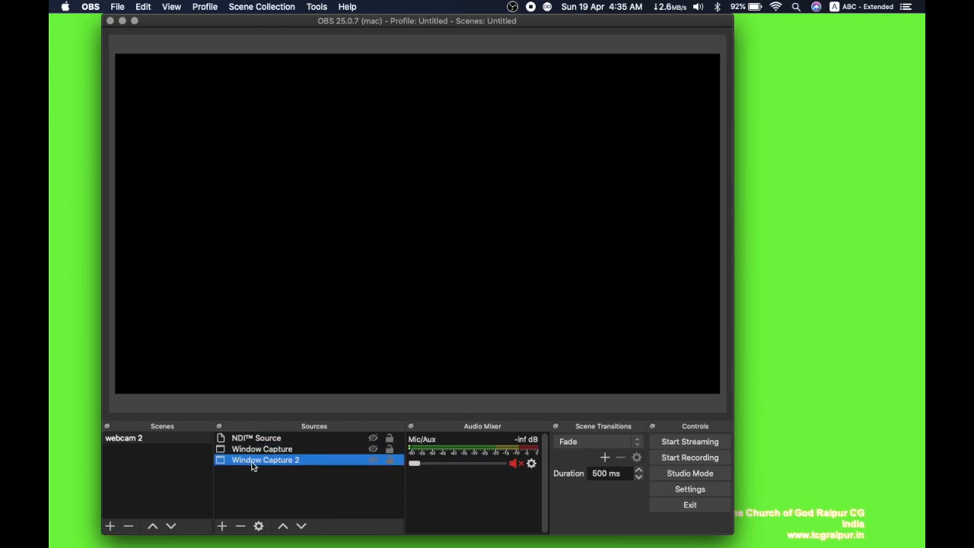
{"action": "double_click", "coordinate": [253, 461]}
{"action": "left_click", "coordinate": [559, 428]}
{"action": "left_click", "coordinate": [372, 462]}
{"action": "left_click", "coordinate": [373, 462]}
{"action": "left_click", "coordinate": [261, 449]}
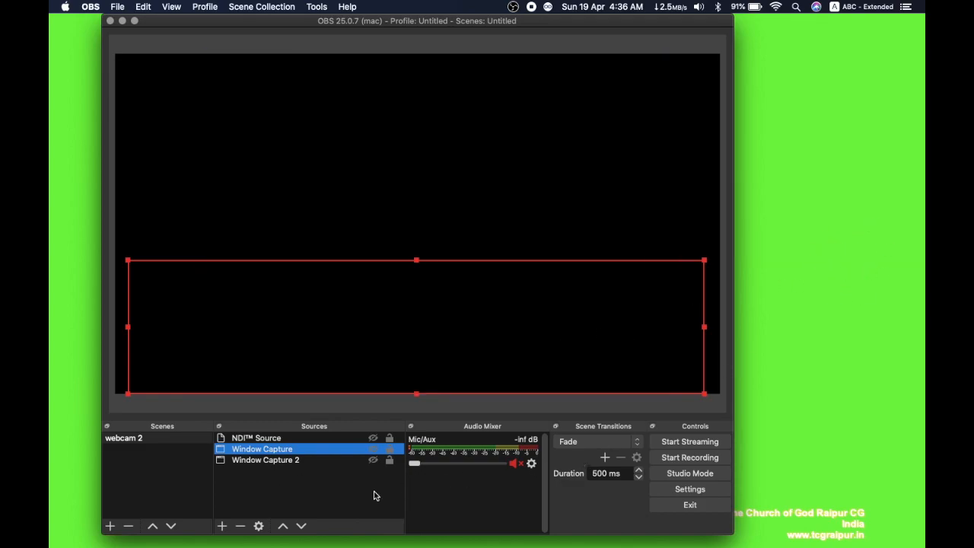
{"action": "left_click", "coordinate": [257, 438]}
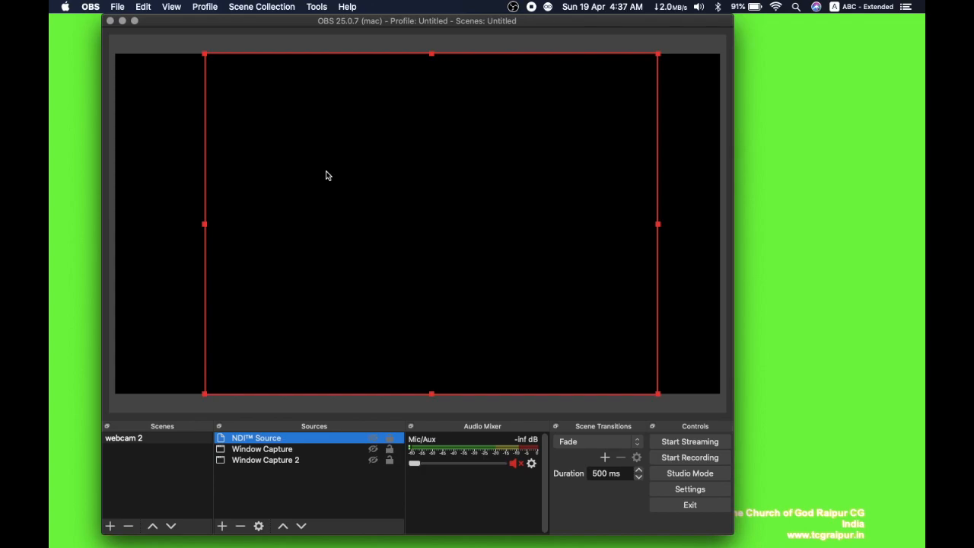
- Remove Window Capture 2, Window Capture and NDI Source from the webcam 2 scene
{"action": "left_click", "coordinate": [293, 461]}
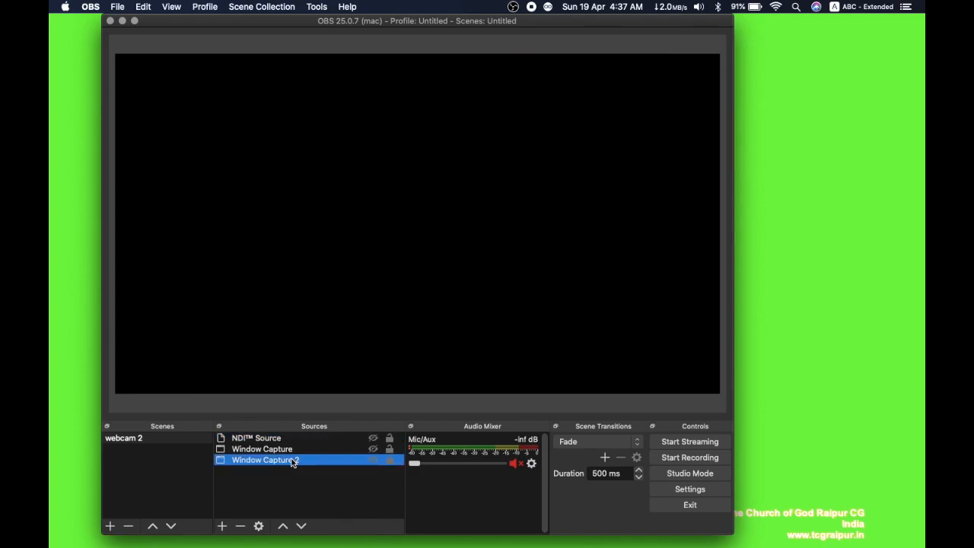
{"action": "key", "text": "Delete"}
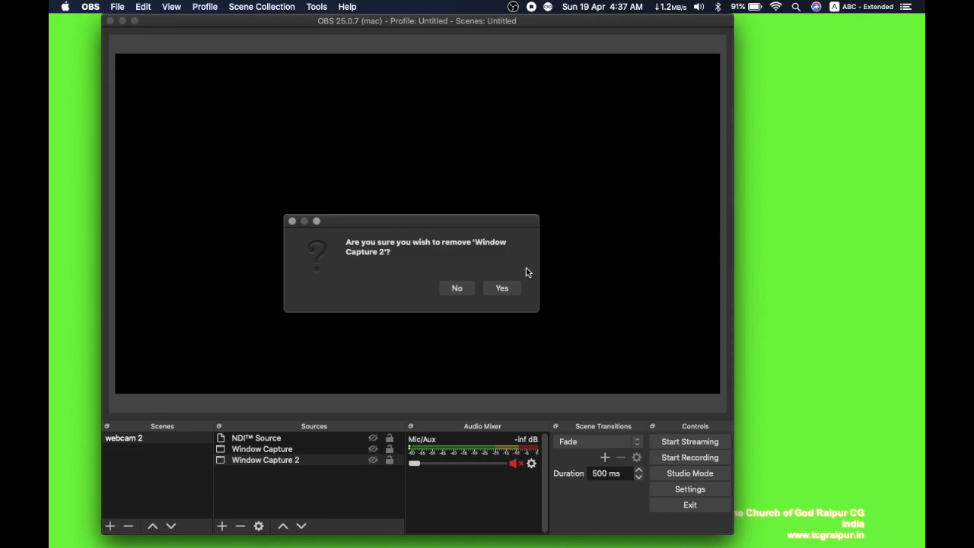
{"action": "left_click", "coordinate": [508, 289]}
{"action": "left_click", "coordinate": [289, 452]}
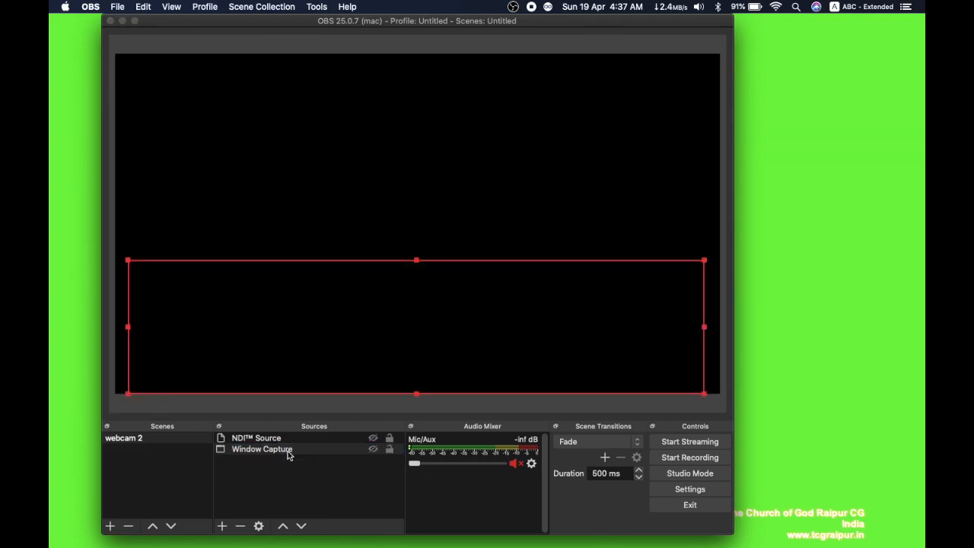
{"action": "key", "text": "Delete"}
{"action": "left_click", "coordinate": [506, 288]}
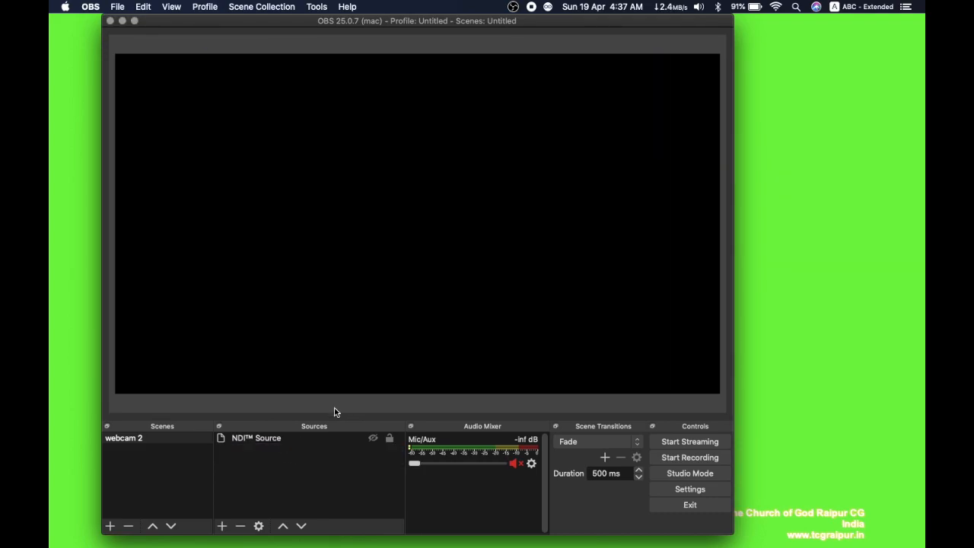
{"action": "left_click", "coordinate": [303, 437]}
{"action": "key", "text": "Delete"}
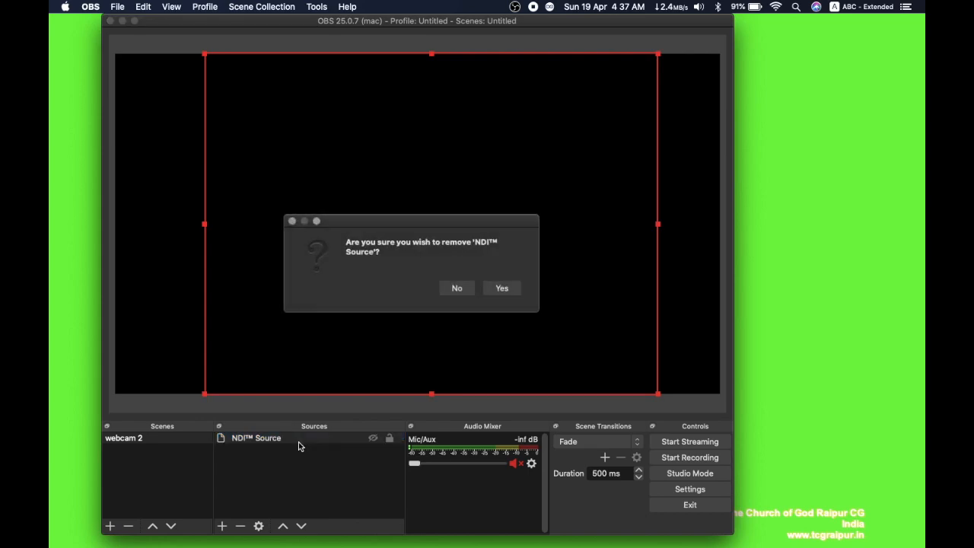
{"action": "left_click", "coordinate": [506, 288]}
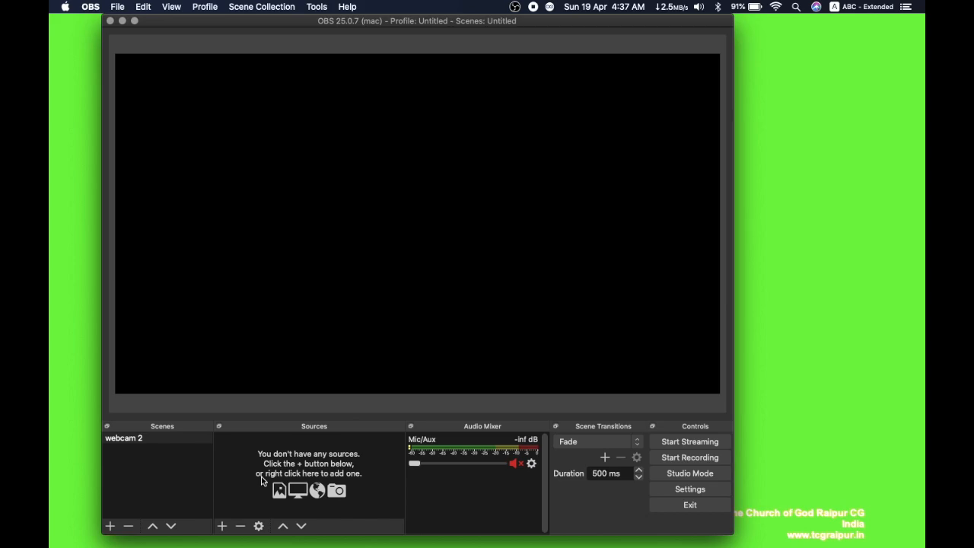
- Add a new Window Capture source named "verseview capture" to the webcam 2 scene
{"action": "left_click", "coordinate": [221, 526]}
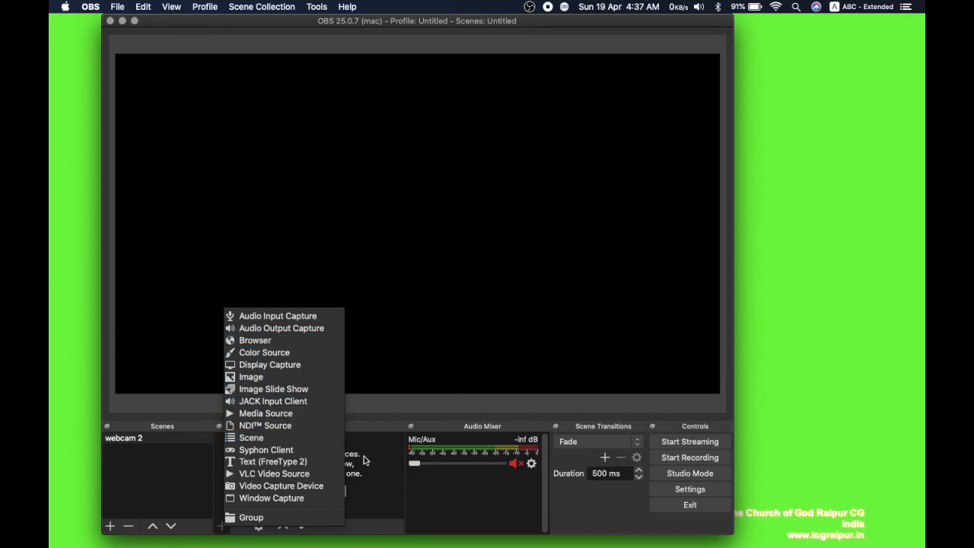
{"action": "left_click", "coordinate": [314, 499]}
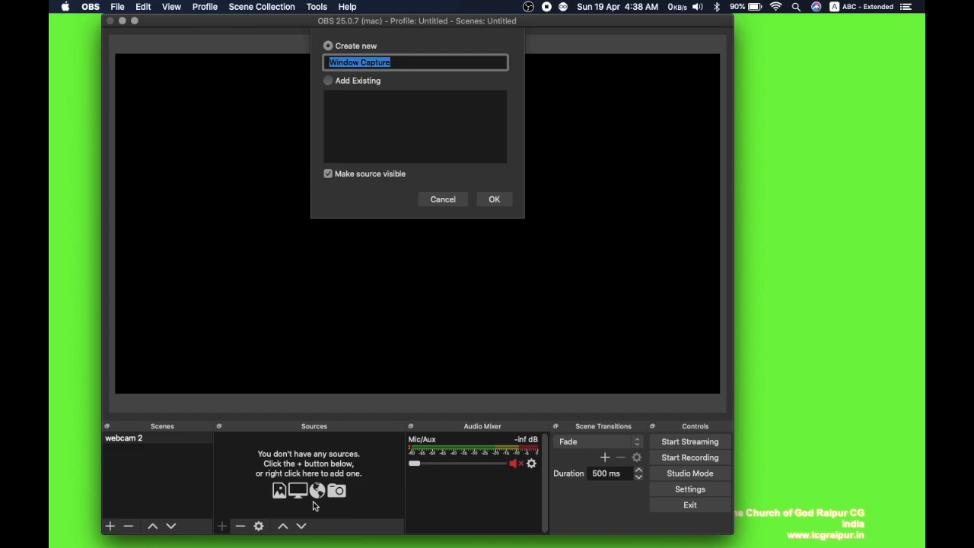
{"action": "type", "text": "vwe"}
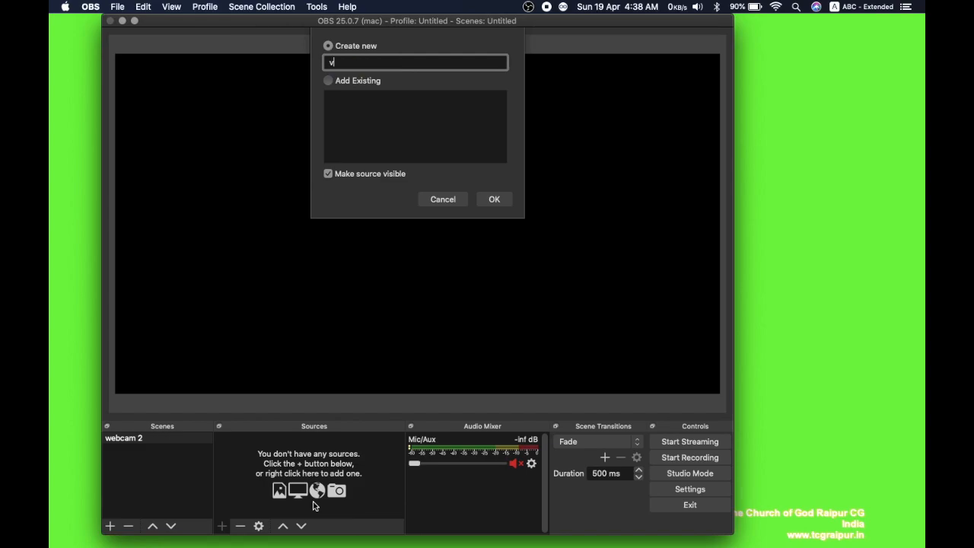
{"action": "key", "text": "BackSpace"}
{"action": "key", "text": "BackSpace"}
{"action": "type", "text": "erseview capture"}
{"action": "left_click", "coordinate": [494, 200]}
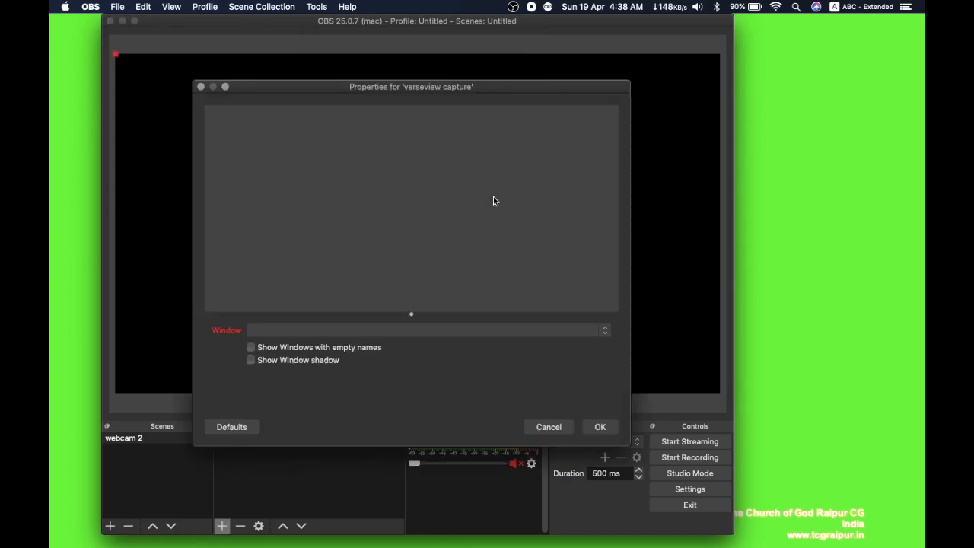
- Set the captured window to [VerseVIEW] Presentation Window and accept the source properties
{"action": "left_click", "coordinate": [434, 332]}
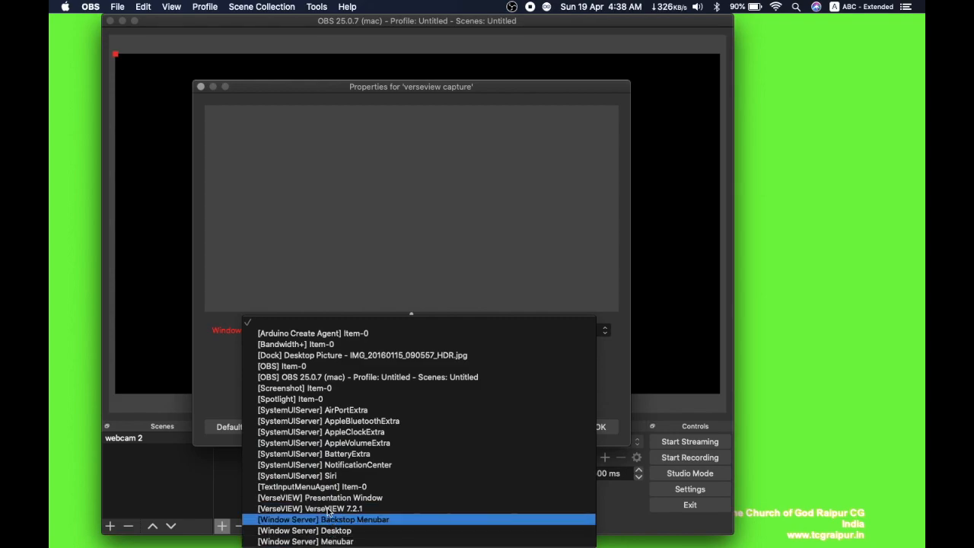
{"action": "left_click", "coordinate": [325, 470]}
{"action": "left_click", "coordinate": [359, 327]}
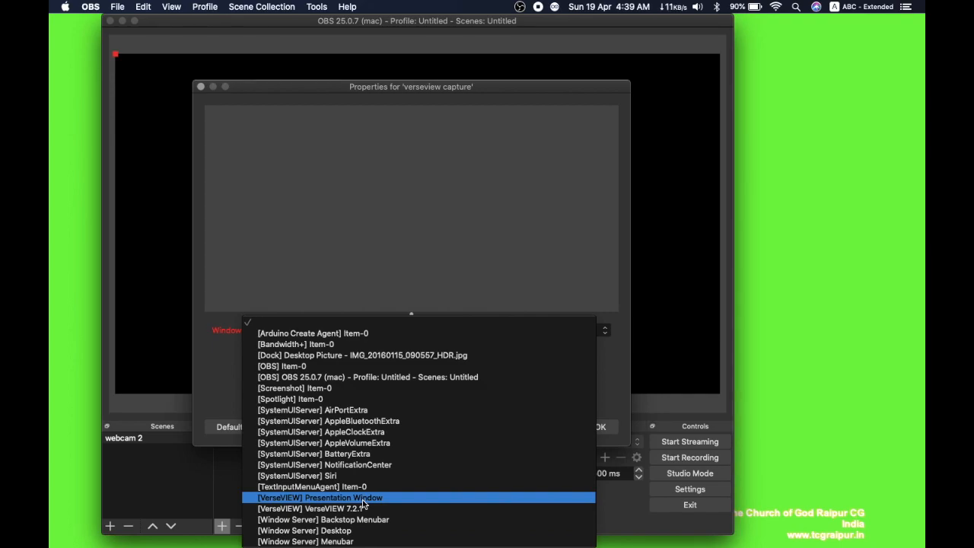
{"action": "left_click", "coordinate": [362, 499]}
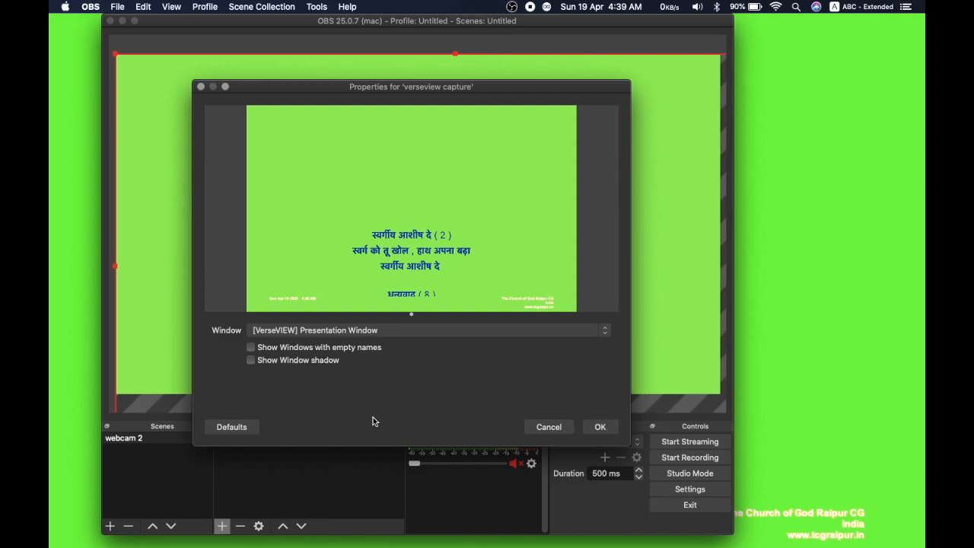
{"action": "left_click", "coordinate": [597, 429]}
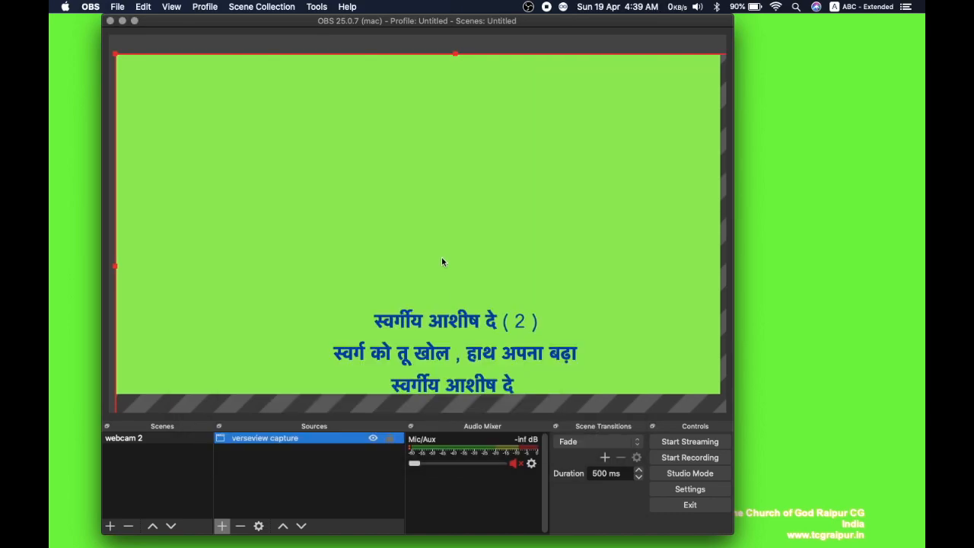
- Scale down and reposition the verseview capture source in the preview, then fit it to the screen
{"action": "left_click_drag", "start_coordinate": [116, 52], "coordinate": [304, 157]}
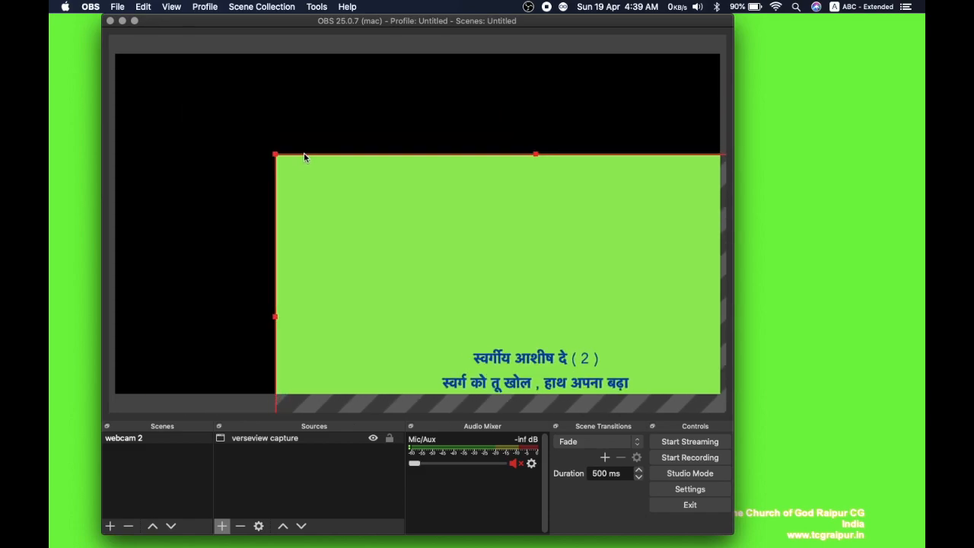
{"action": "left_click_drag", "start_coordinate": [388, 246], "coordinate": [253, 147]}
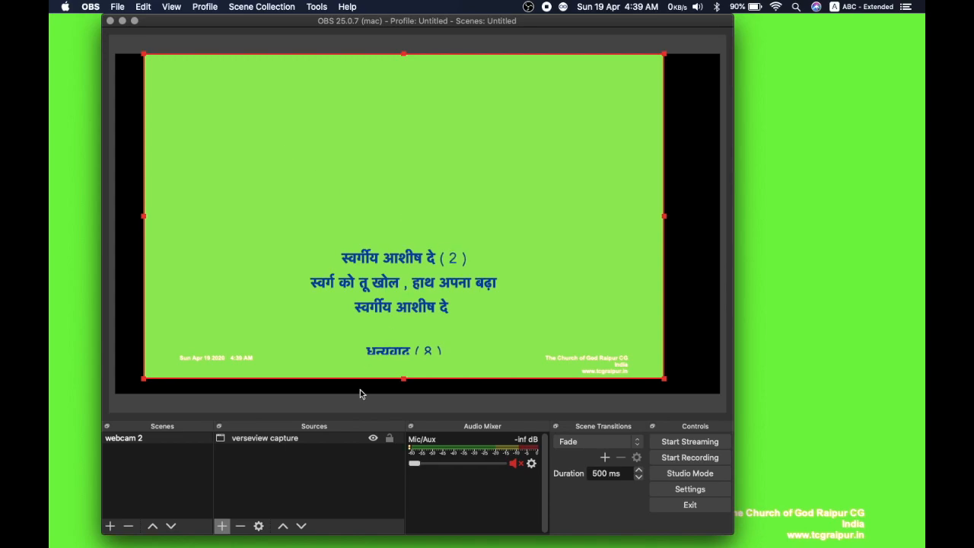
{"action": "right_click", "coordinate": [289, 441]}
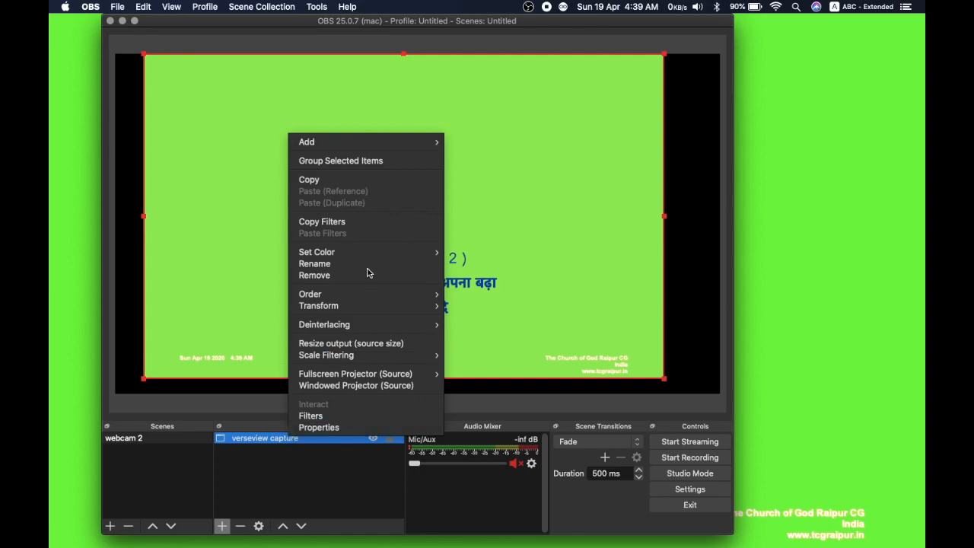
{"action": "mouse_move", "coordinate": [386, 306]}
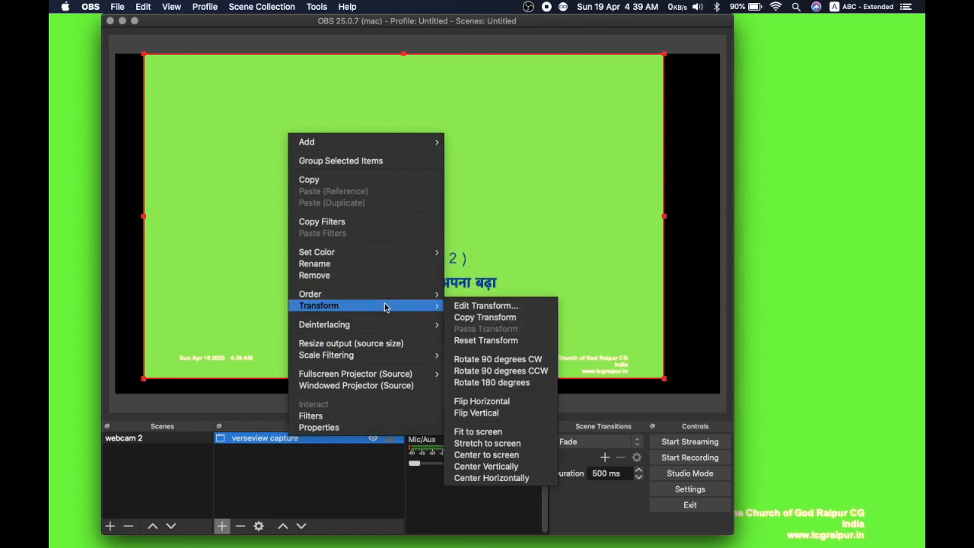
{"action": "left_click", "coordinate": [478, 431]}
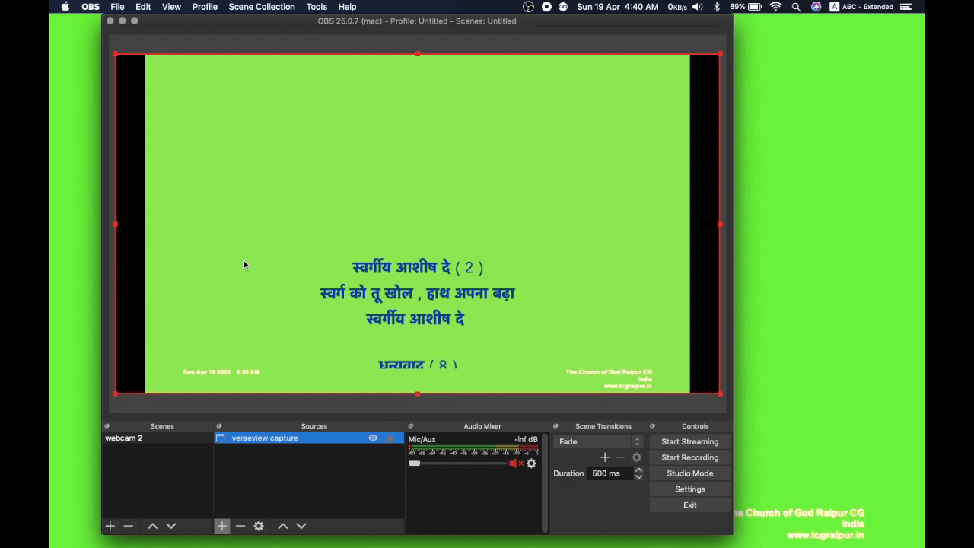
- Crop the black side margins off the verseview capture source and enlarge it to fill the canvas width
{"action": "left_click_drag", "start_coordinate": [115, 226], "coordinate": [175, 223]}
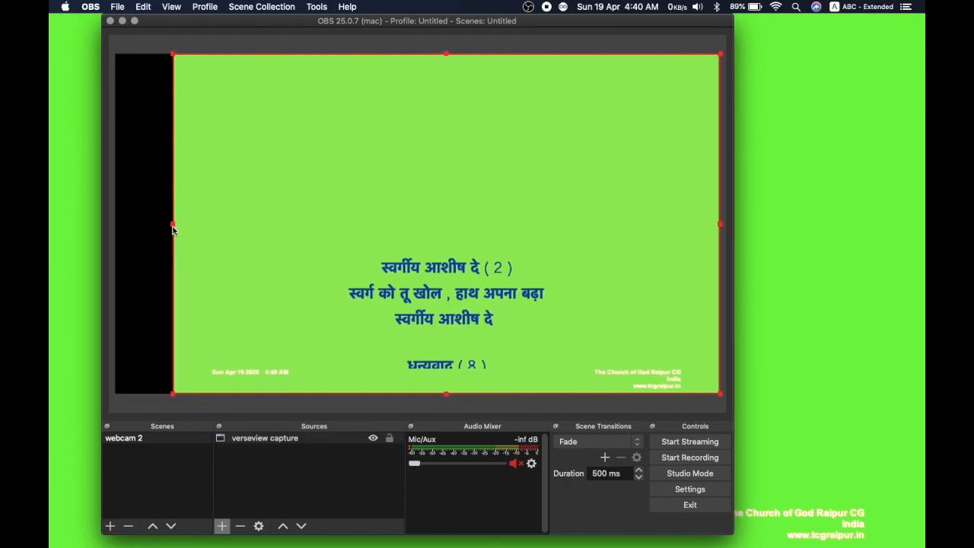
{"action": "left_click_drag", "start_coordinate": [293, 228], "coordinate": [239, 225]}
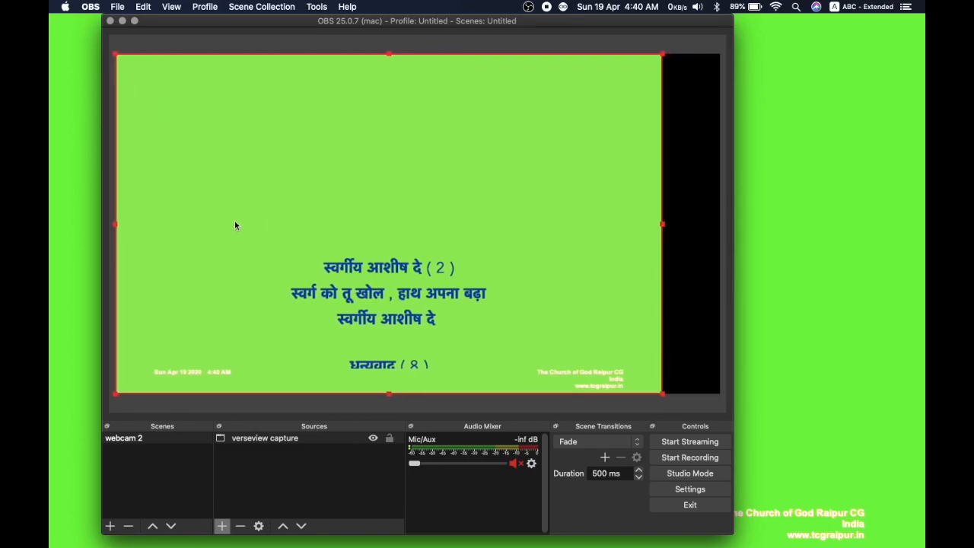
{"action": "mouse_move", "coordinate": [662, 225]}
{"action": "left_mouse_down"}
{"action": "mouse_move", "coordinate": [687, 230]}
{"action": "mouse_move", "coordinate": [663, 222]}
{"action": "mouse_move", "coordinate": [662, 237]}
{"action": "left_mouse_up"}
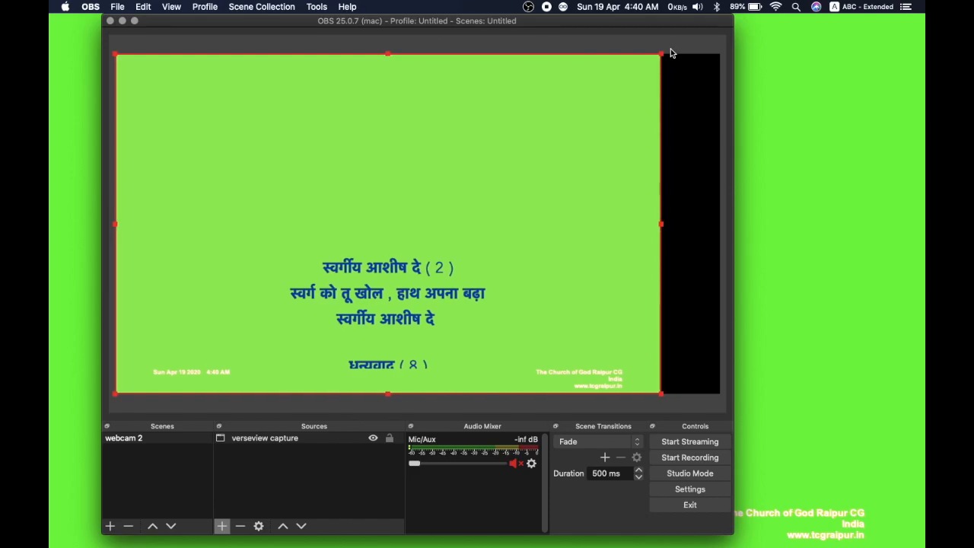
{"action": "left_click_drag", "start_coordinate": [662, 54], "coordinate": [720, 35]}
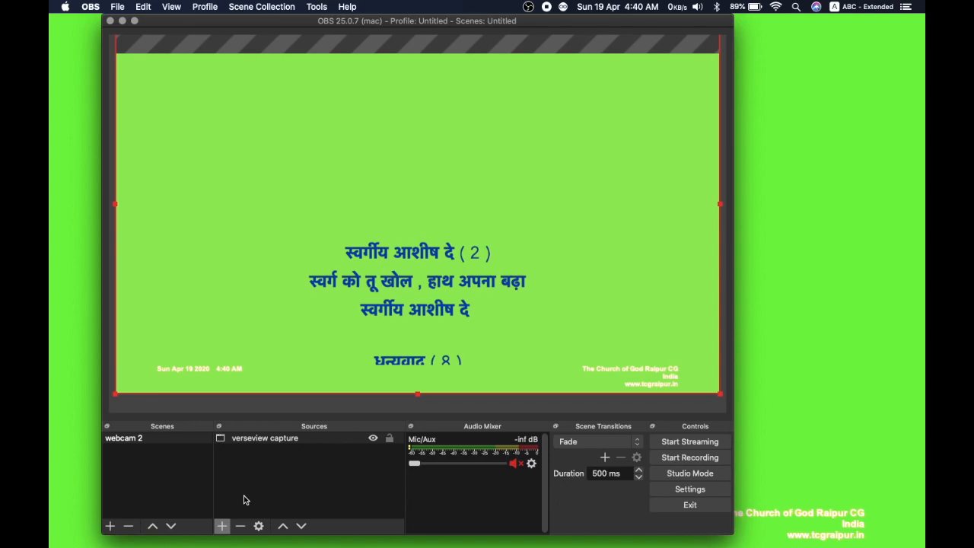
- Add a new Window Capture source named "chrome youtube" to the webcam 2 scene
{"action": "left_click", "coordinate": [221, 529]}
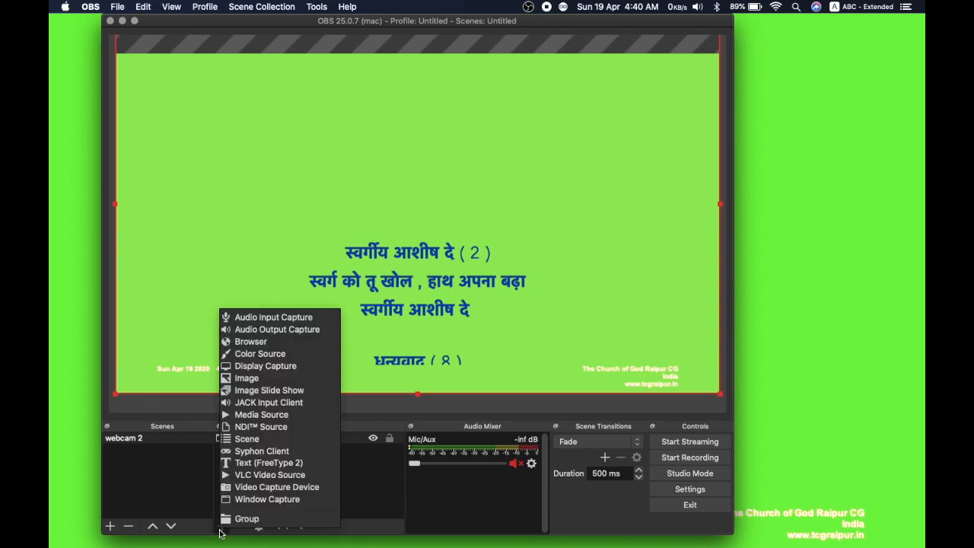
{"action": "left_click", "coordinate": [267, 499]}
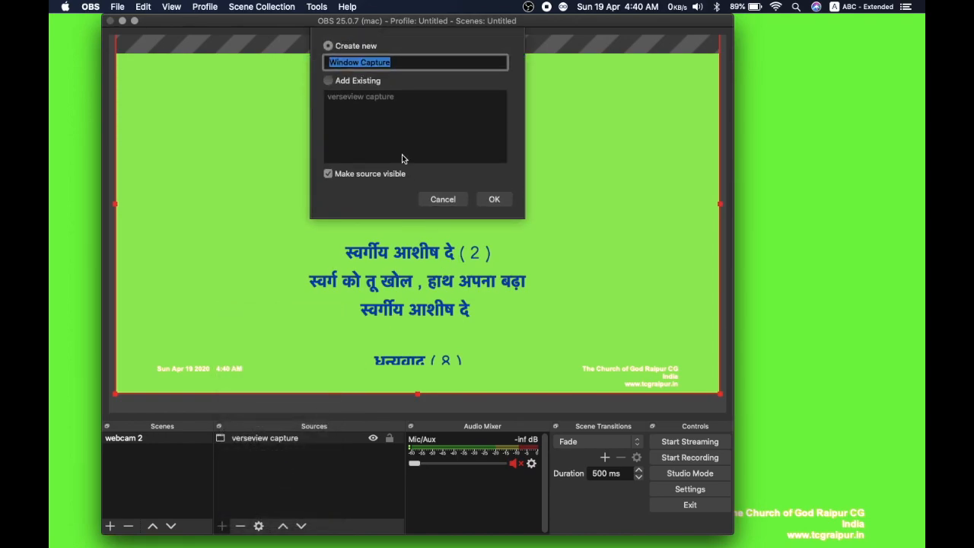
{"action": "type", "text": "chriem"}
{"action": "key", "text": "BackSpace"}
{"action": "key", "text": "BackSpace"}
{"action": "key", "text": "BackSpace"}
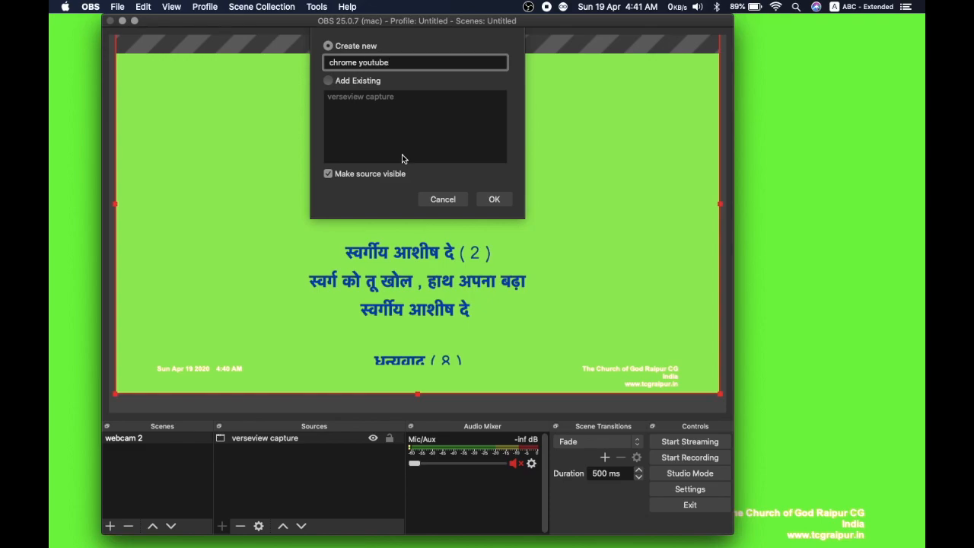
{"action": "key", "text": "Return"}
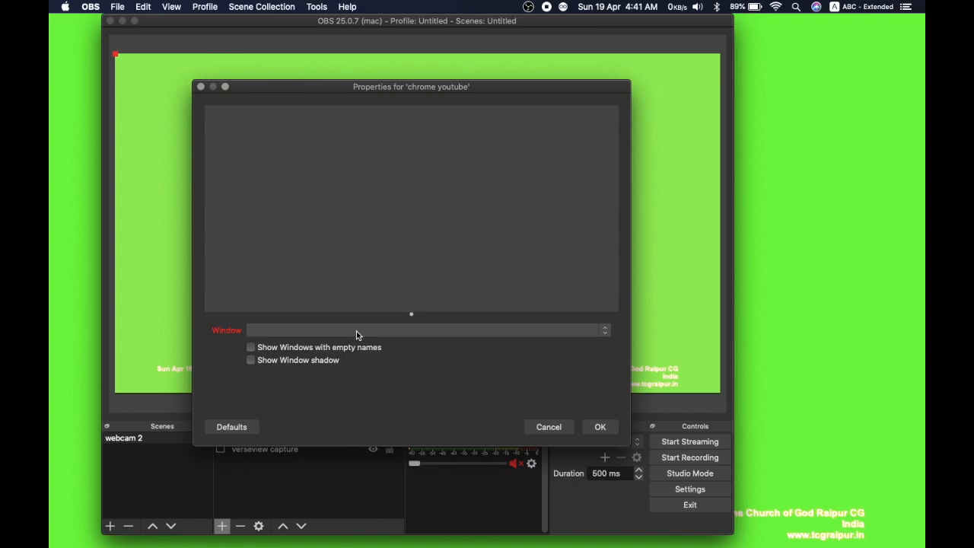
- Switch to the Chrome window playing the Wednesday Bible Study YouTube video and dismiss the ad over the video
{"action": "left_click", "coordinate": [357, 330]}
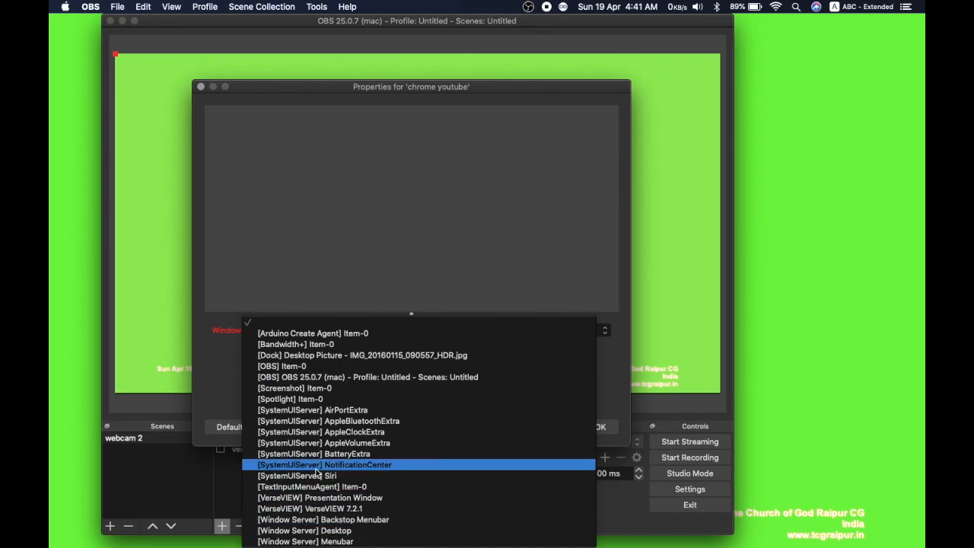
{"action": "mouse_move", "coordinate": [51, 545]}
{"action": "left_click", "coordinate": [76, 224]}
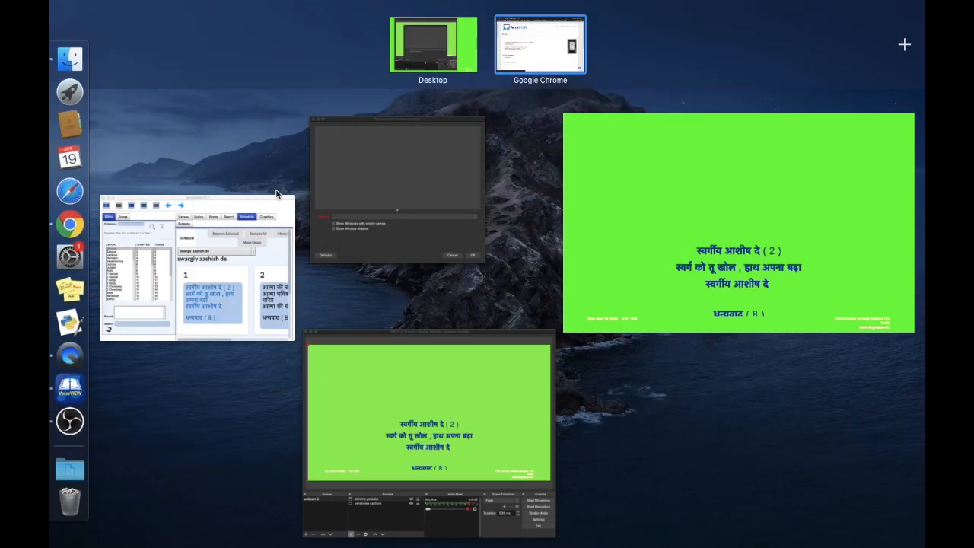
{"action": "left_click", "coordinate": [75, 235]}
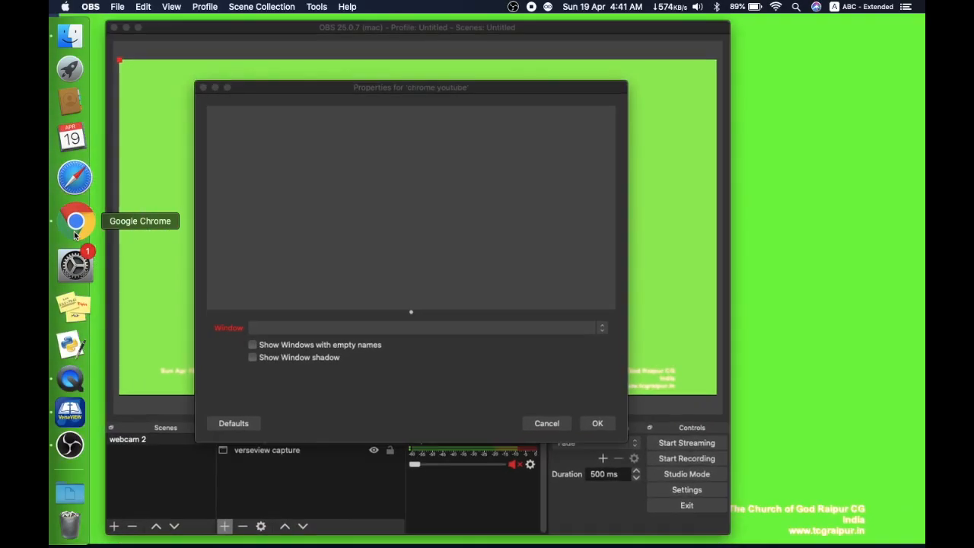
{"action": "right_click", "coordinate": [75, 236]}
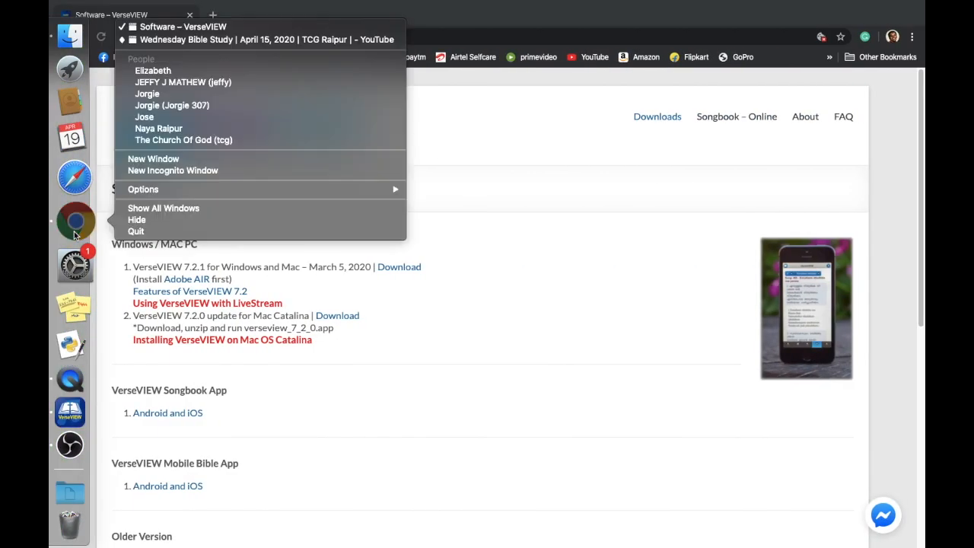
{"action": "left_click", "coordinate": [174, 39]}
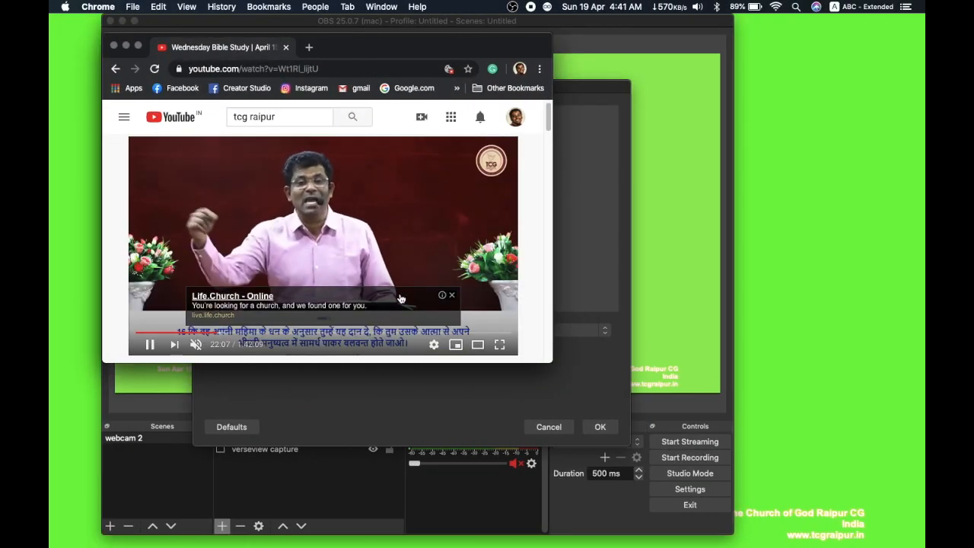
{"action": "left_click", "coordinate": [452, 295]}
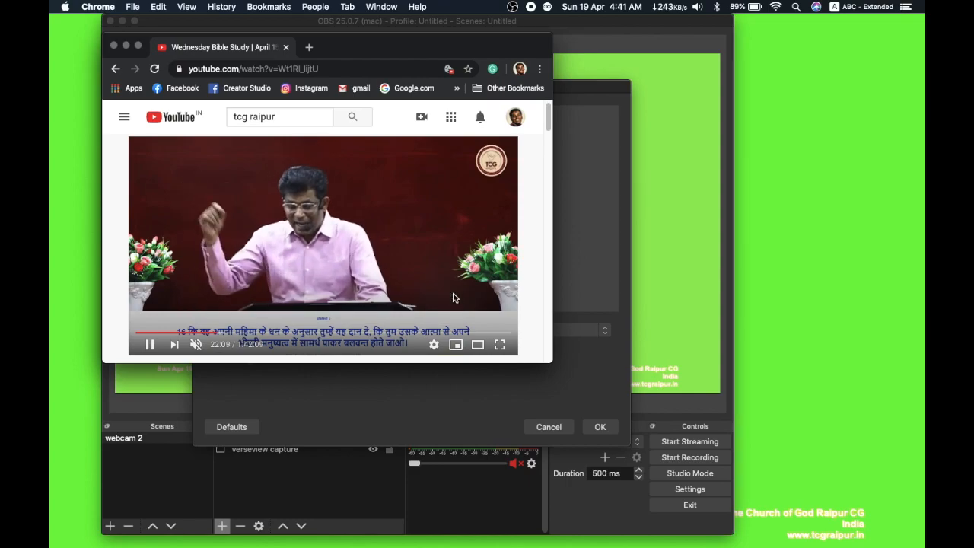
- Reopen the chrome youtube source properties in OBS and set the window to [Google Chrome] Wednesday Bible Study | April 15, 2020 | TCG Raipur | - YouTube
{"action": "left_click", "coordinate": [576, 409]}
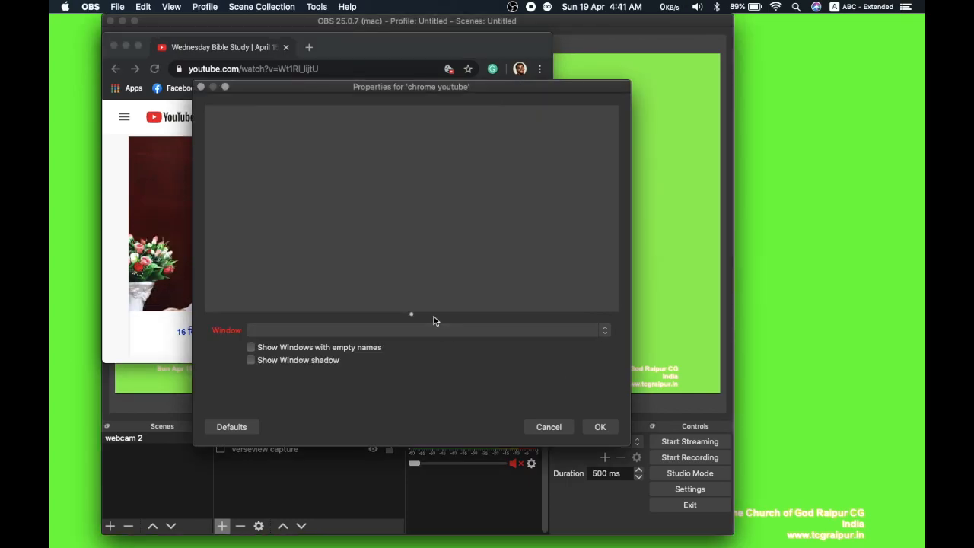
{"action": "left_click", "coordinate": [430, 331]}
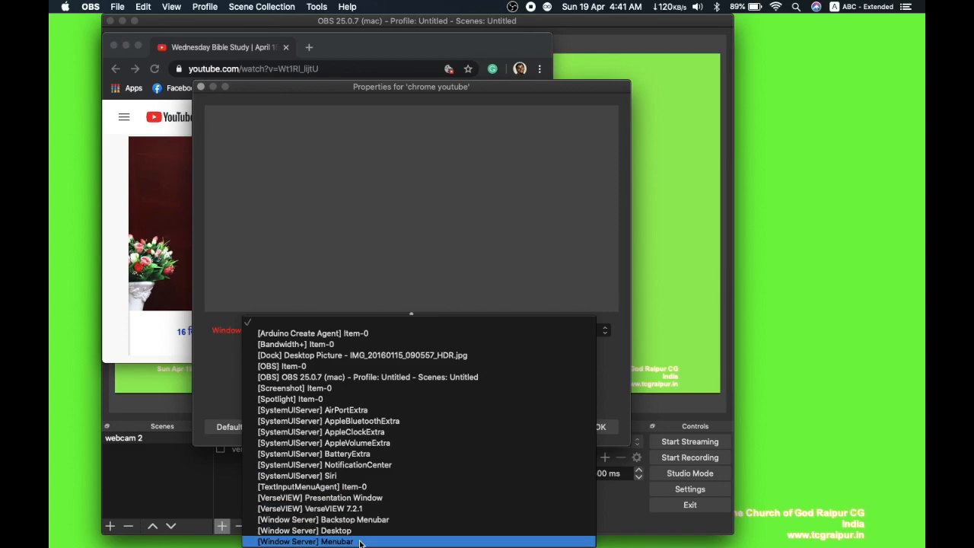
{"action": "left_click", "coordinate": [219, 362]}
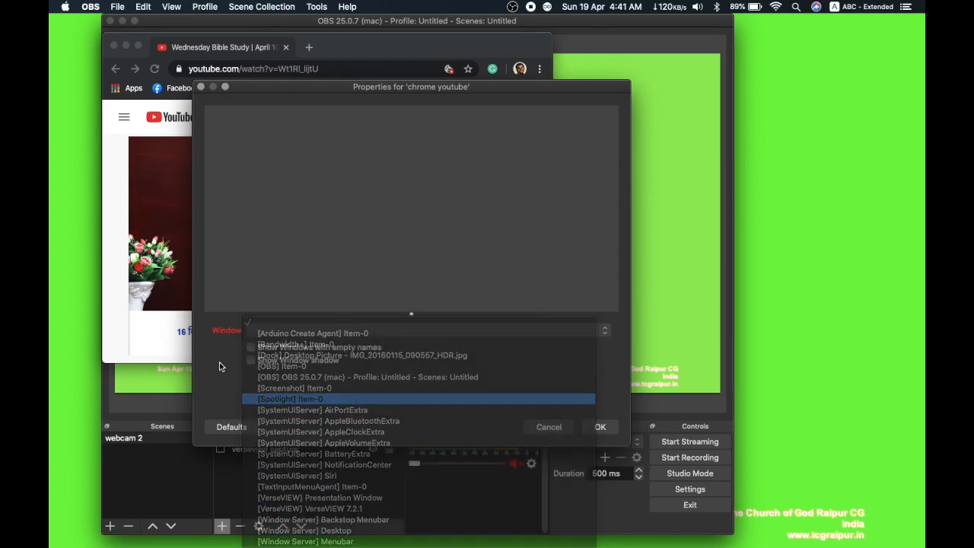
{"action": "left_click", "coordinate": [548, 427]}
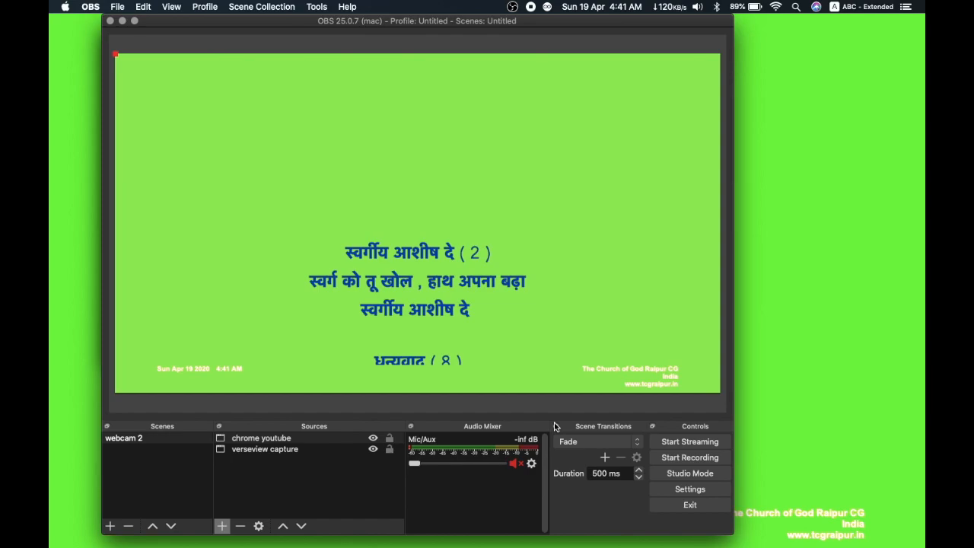
{"action": "double_click", "coordinate": [259, 440]}
{"action": "left_click", "coordinate": [403, 330]}
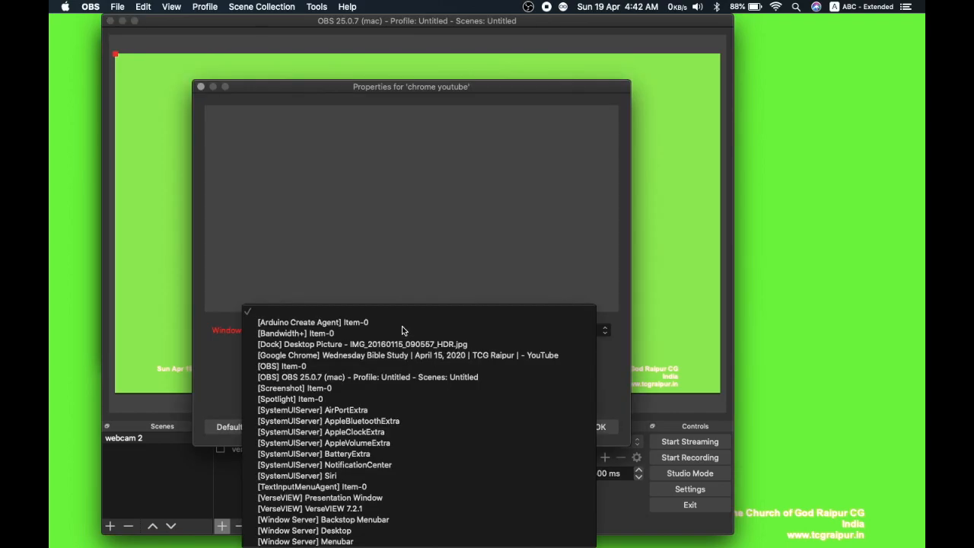
{"action": "left_click", "coordinate": [360, 355]}
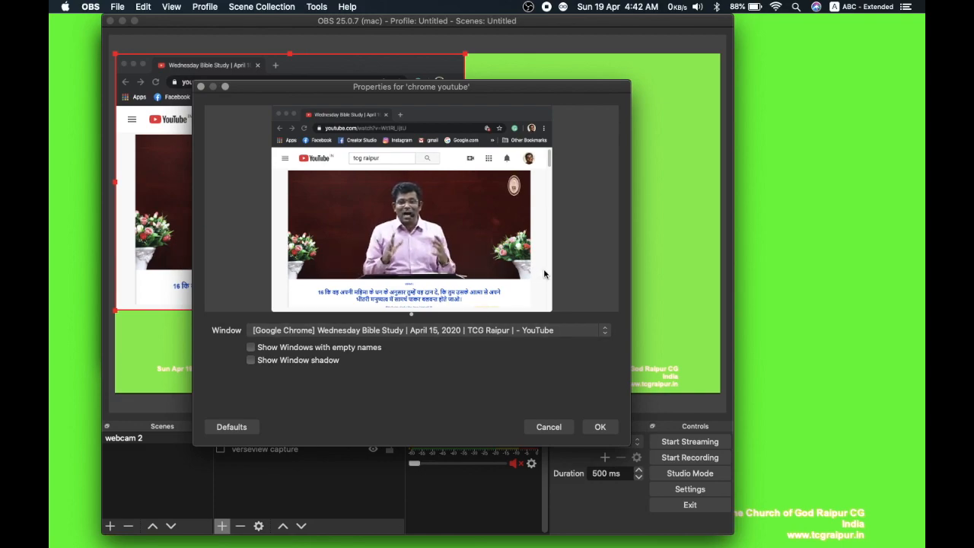
{"action": "left_click", "coordinate": [600, 428]}
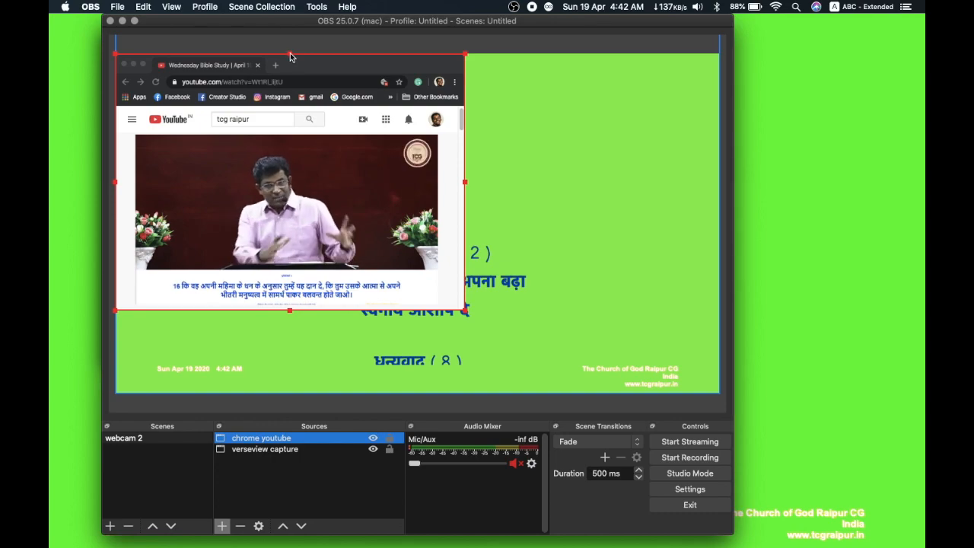
- Crop the chrome youtube source to the video by about 170 px at its top, 63 px at its right and 46 px at its left
{"action": "left_click_drag", "start_coordinate": [290, 56], "coordinate": [281, 137]}
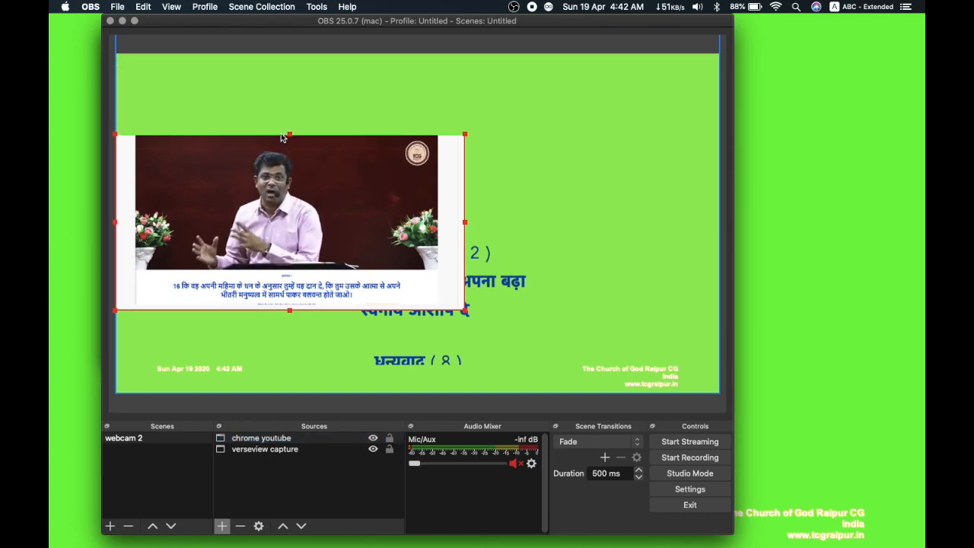
{"action": "left_click_drag", "start_coordinate": [465, 221], "coordinate": [435, 223]}
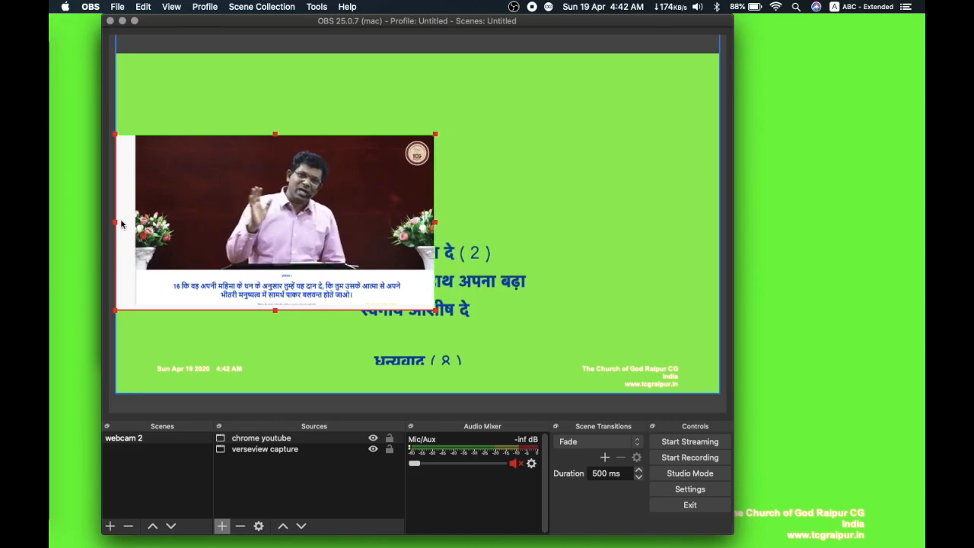
{"action": "left_click_drag", "start_coordinate": [115, 223], "coordinate": [138, 225]}
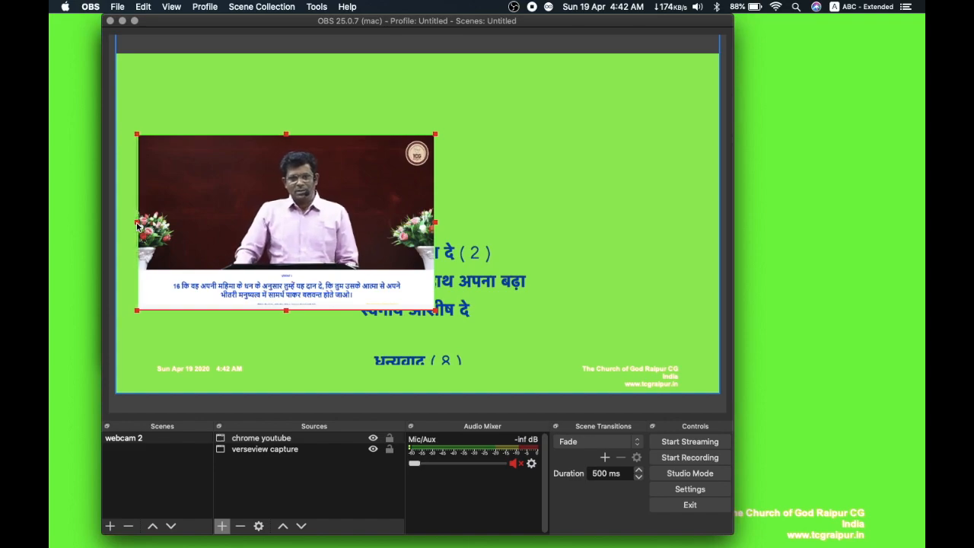
- Set the bottom crop of the chrome youtube source to 83 in its transform settings and close them
{"action": "right_click", "coordinate": [206, 225]}
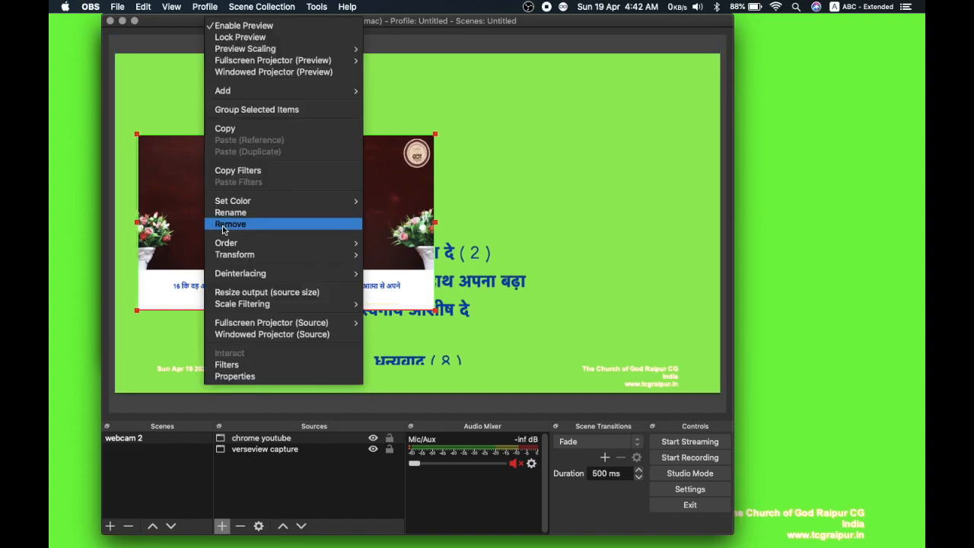
{"action": "mouse_move", "coordinate": [296, 256]}
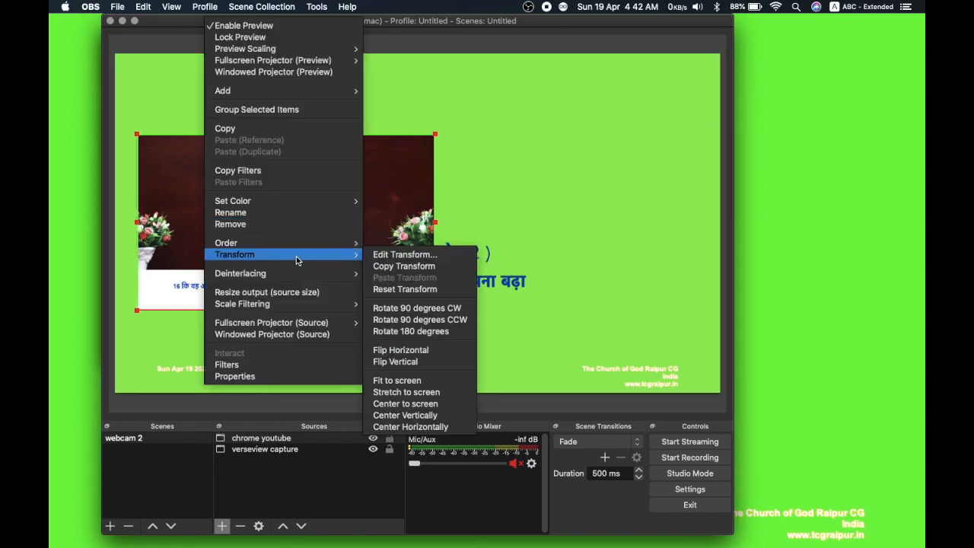
{"action": "left_click", "coordinate": [409, 256]}
{"action": "left_click", "coordinate": [395, 322]}
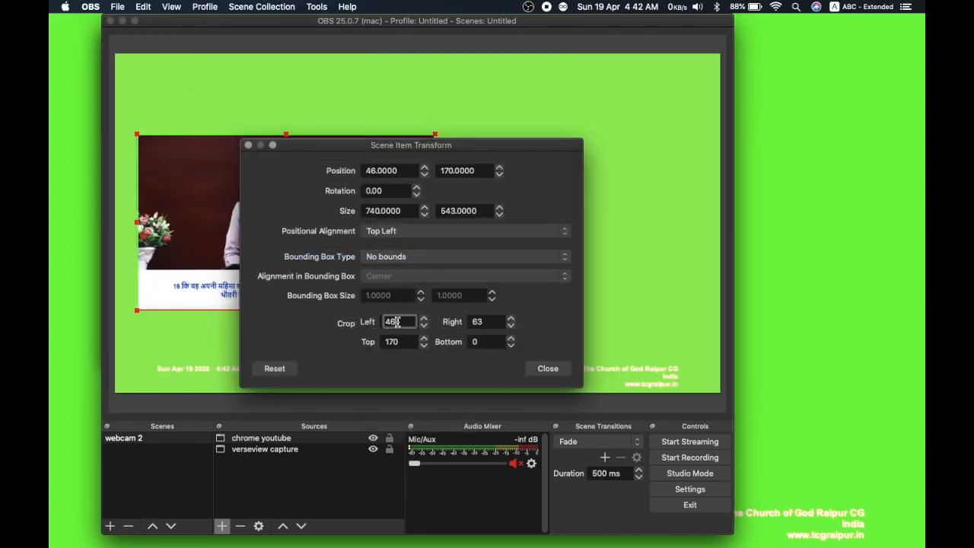
{"action": "left_click", "coordinate": [484, 342]}
{"action": "key", "text": "Up"}
{"action": "key", "text": "Up"}
{"action": "key", "text": "Up"}
{"action": "key", "text": "Up"}
{"action": "key", "text": "Up"}
{"action": "key", "text": "Up"}
{"action": "key", "text": "Up"}
{"action": "key", "text": "Up"}
{"action": "key", "text": "Up"}
{"action": "key", "text": "Up"}
{"action": "key", "text": "Up"}
{"action": "key", "text": "Up"}
{"action": "key", "text": "Up"}
{"action": "key", "text": "Up"}
{"action": "key", "text": "Up"}
{"action": "key", "text": "Up"}
{"action": "key", "text": "Up"}
{"action": "key", "text": "Up"}
{"action": "key", "text": "Up"}
{"action": "key", "text": "Up"}
{"action": "key", "text": "Up"}
{"action": "key", "text": "Up"}
{"action": "key", "text": "Up"}
{"action": "key", "text": "Up"}
{"action": "key", "text": "Up"}
{"action": "key", "text": "Up"}
{"action": "key", "text": "Up"}
{"action": "key", "text": "Up"}
{"action": "key", "text": "Up"}
{"action": "key", "text": "Up"}
{"action": "key", "text": "Up"}
{"action": "key", "text": "Up"}
{"action": "key", "text": "Up"}
{"action": "key", "text": "Up"}
{"action": "key", "text": "Up"}
{"action": "key", "text": "Up"}
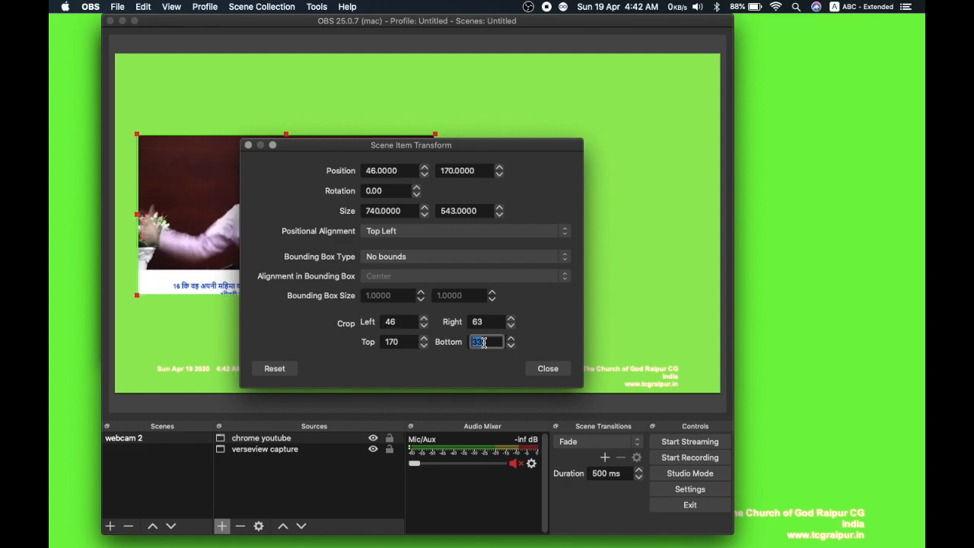
{"action": "key", "text": "Up"}
{"action": "key", "text": "Up"}
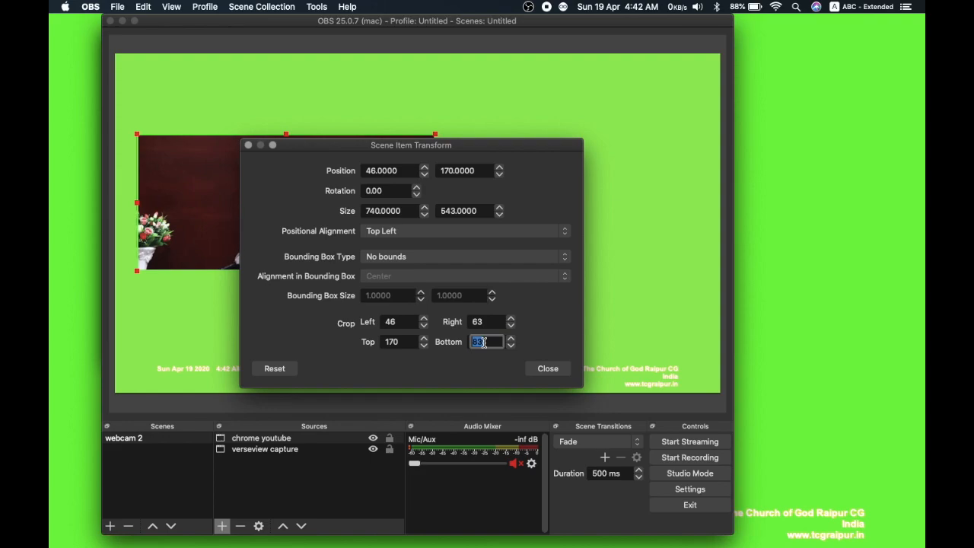
{"action": "left_click", "coordinate": [548, 368]}
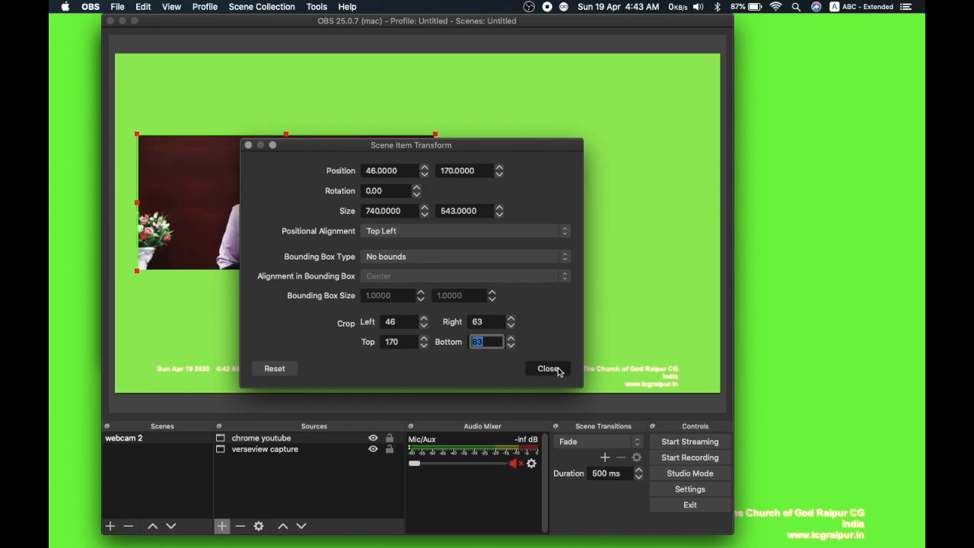
- Move the chrome youtube source to the canvas's upper-left corner and enlarge it until it fills the whole canvas
{"action": "left_click_drag", "start_coordinate": [277, 197], "coordinate": [249, 118]}
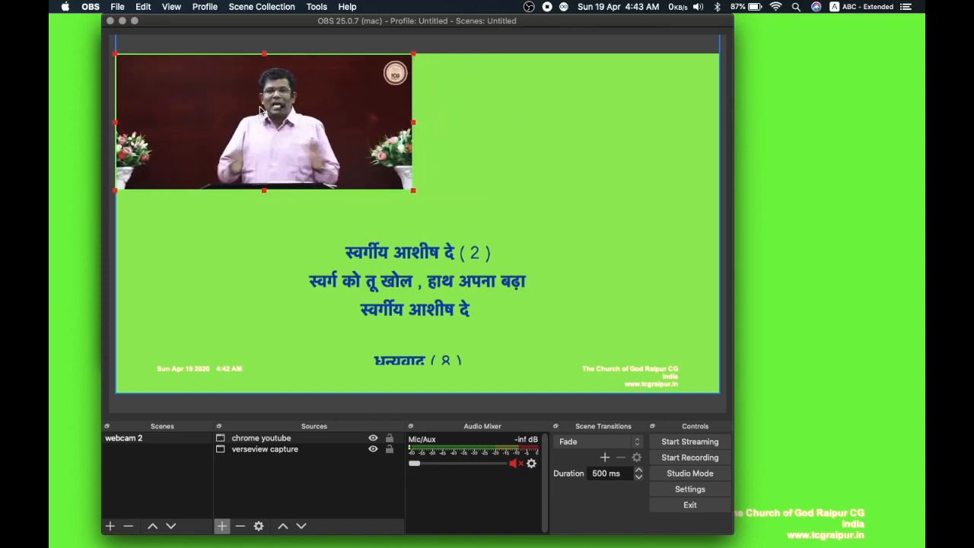
{"action": "left_click_drag", "start_coordinate": [415, 196], "coordinate": [727, 393]}
{"action": "left_click_drag", "start_coordinate": [638, 306], "coordinate": [576, 304]}
{"action": "mouse_move", "coordinate": [422, 394]}
{"action": "left_mouse_down"}
{"action": "mouse_move", "coordinate": [424, 407]}
{"action": "mouse_move", "coordinate": [422, 398]}
{"action": "left_mouse_up"}
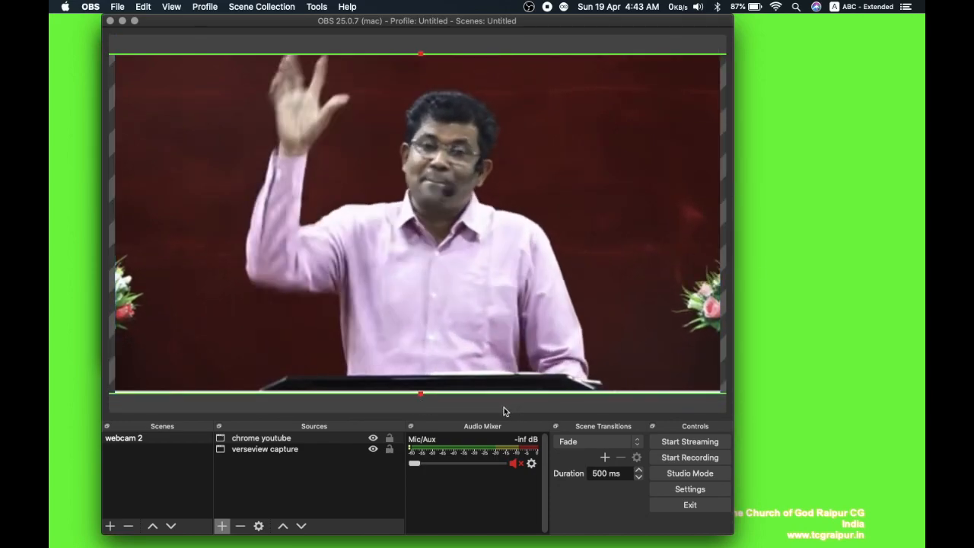
{"action": "left_click", "coordinate": [478, 408]}
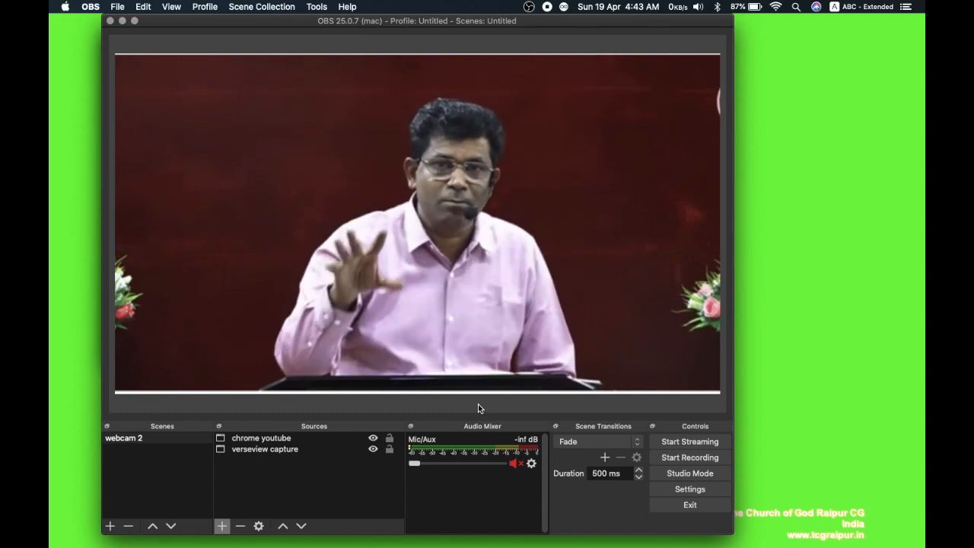
- Reorder the sources so that chrome youtube sits below verseview capture
{"action": "left_click", "coordinate": [267, 439]}
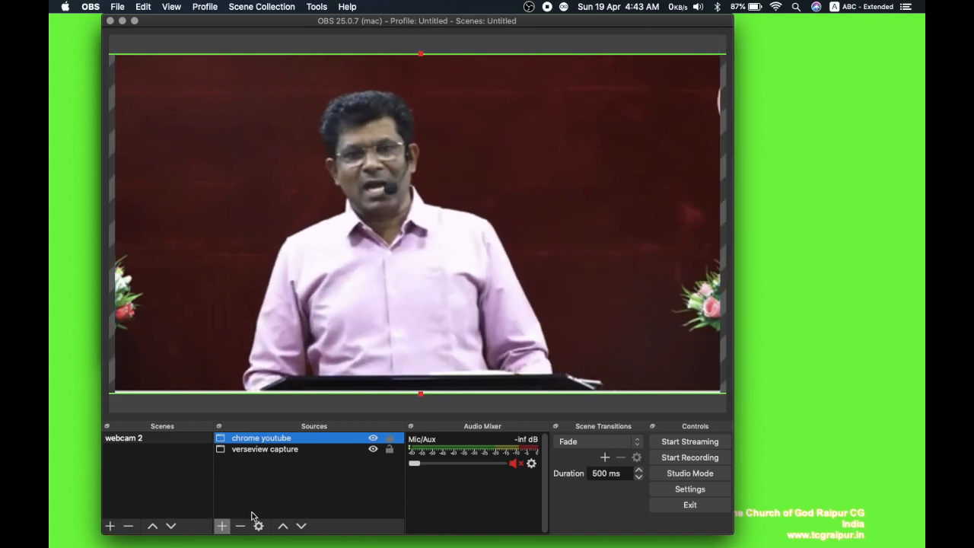
{"action": "left_click", "coordinate": [299, 530]}
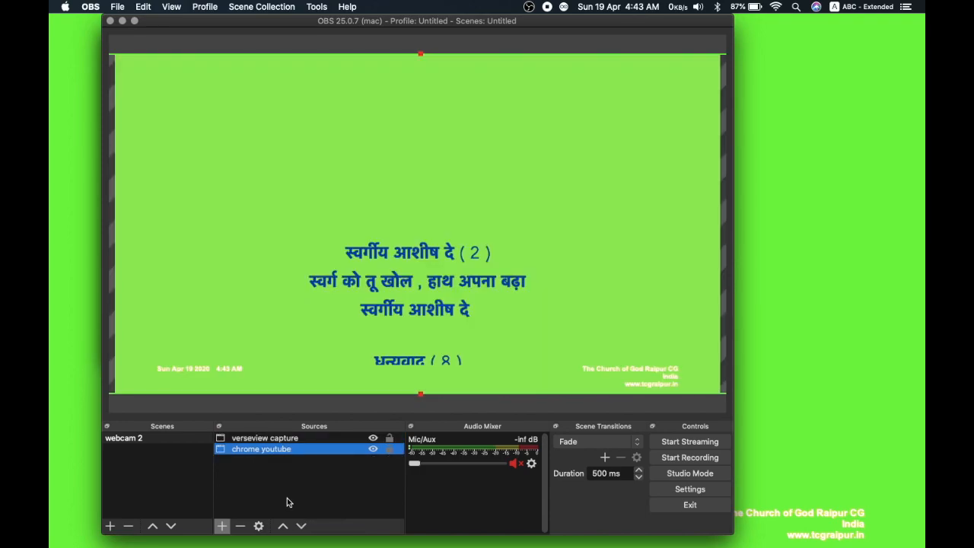
{"action": "left_click", "coordinate": [288, 502]}
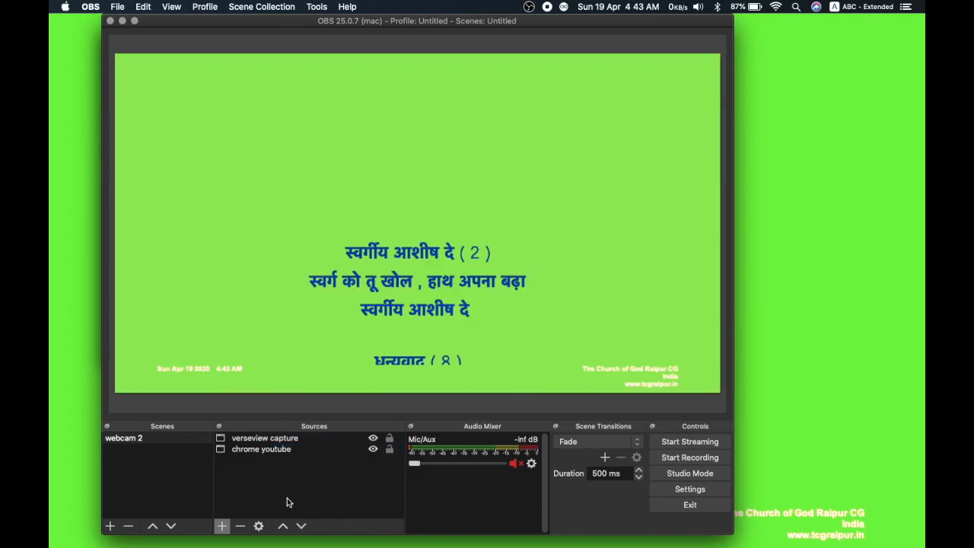
- Add a green Chroma Key effect filter to verseview capture and move the keyed lyrics lower over the video
{"action": "left_click", "coordinate": [246, 441]}
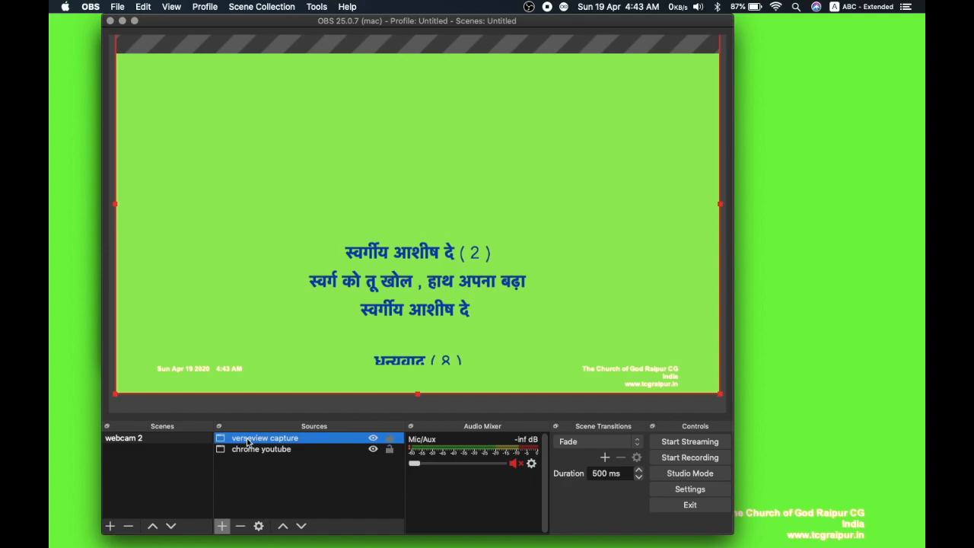
{"action": "left_click", "coordinate": [261, 452]}
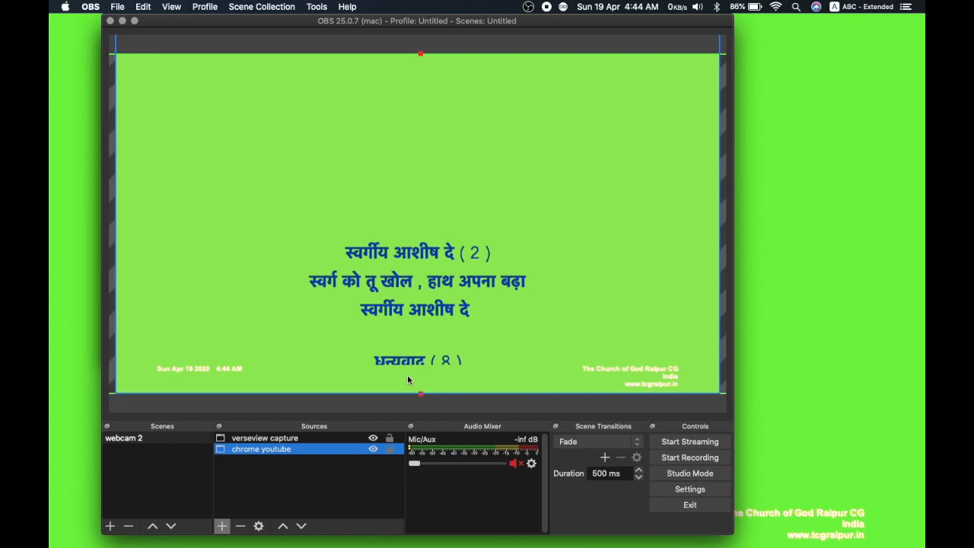
{"action": "left_click", "coordinate": [257, 440]}
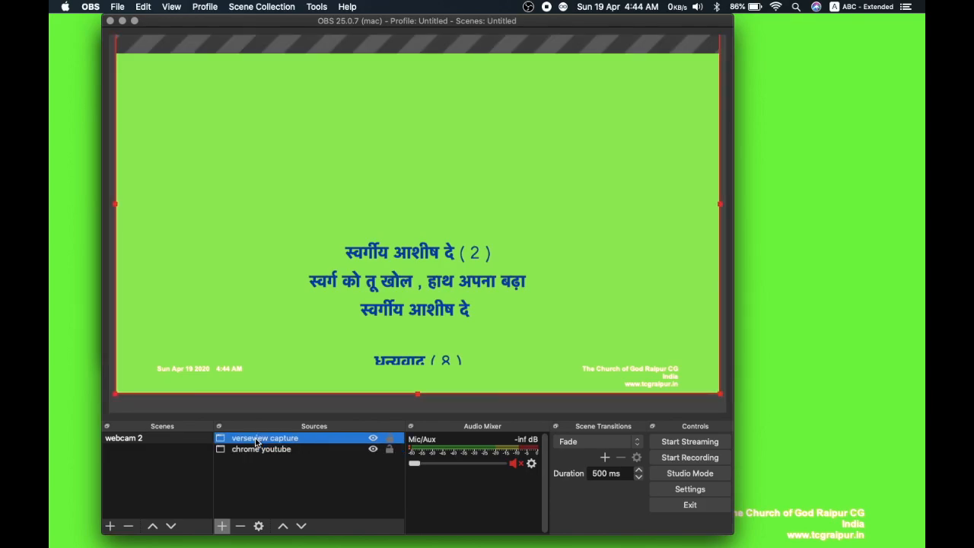
{"action": "right_click", "coordinate": [256, 442]}
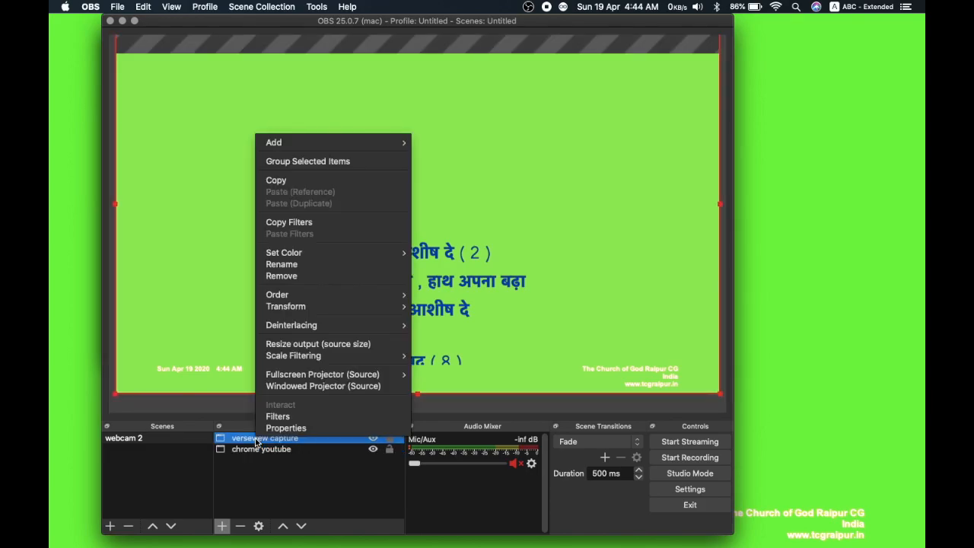
{"action": "left_click", "coordinate": [286, 418]}
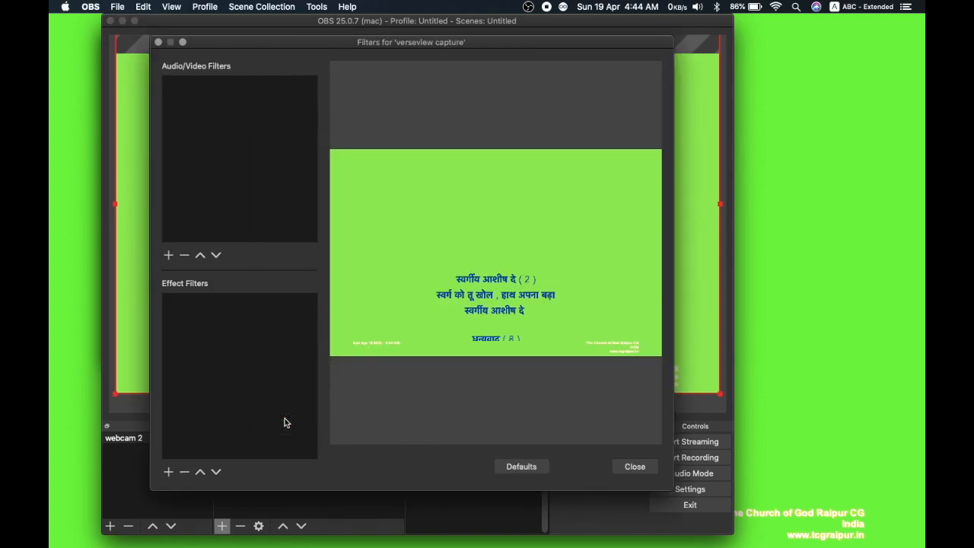
{"action": "left_click", "coordinate": [168, 473]}
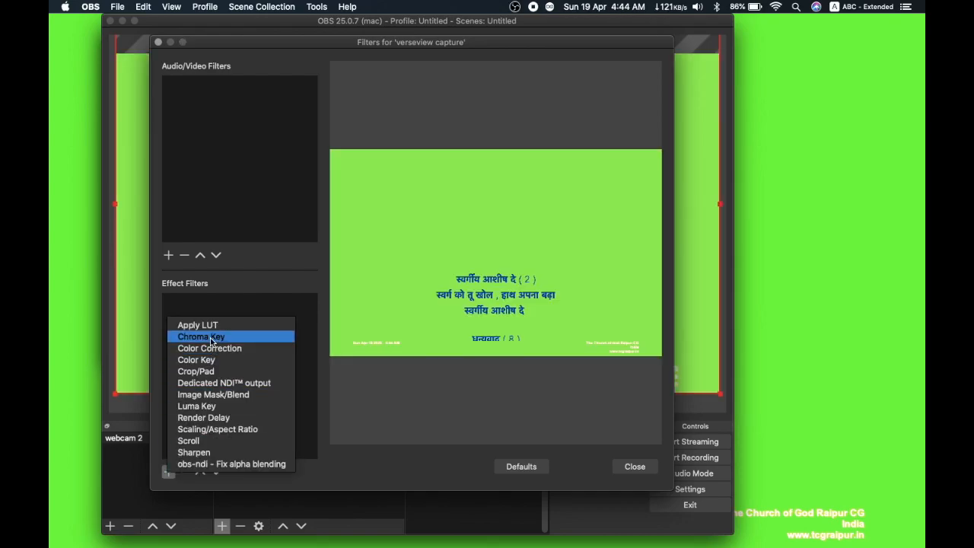
{"action": "left_click", "coordinate": [210, 337]}
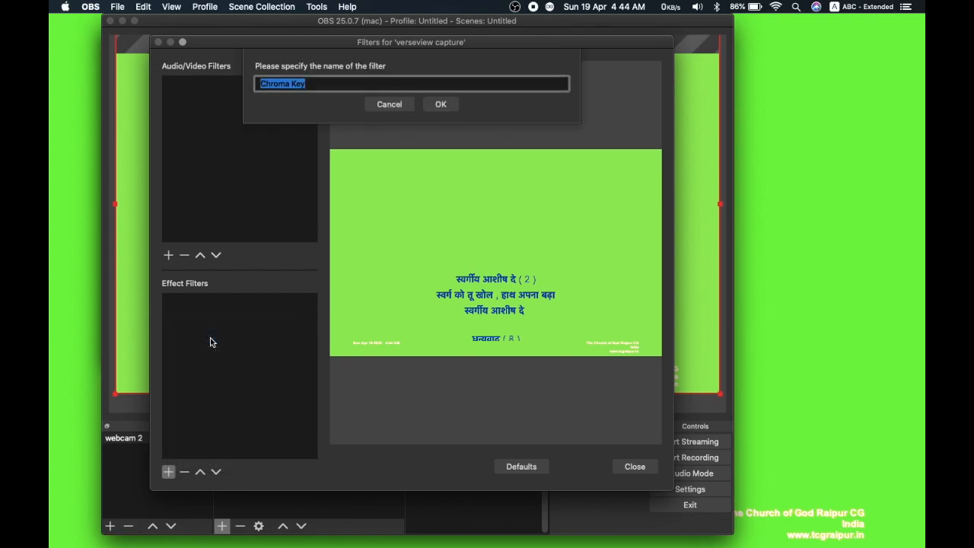
{"action": "left_click", "coordinate": [441, 106]}
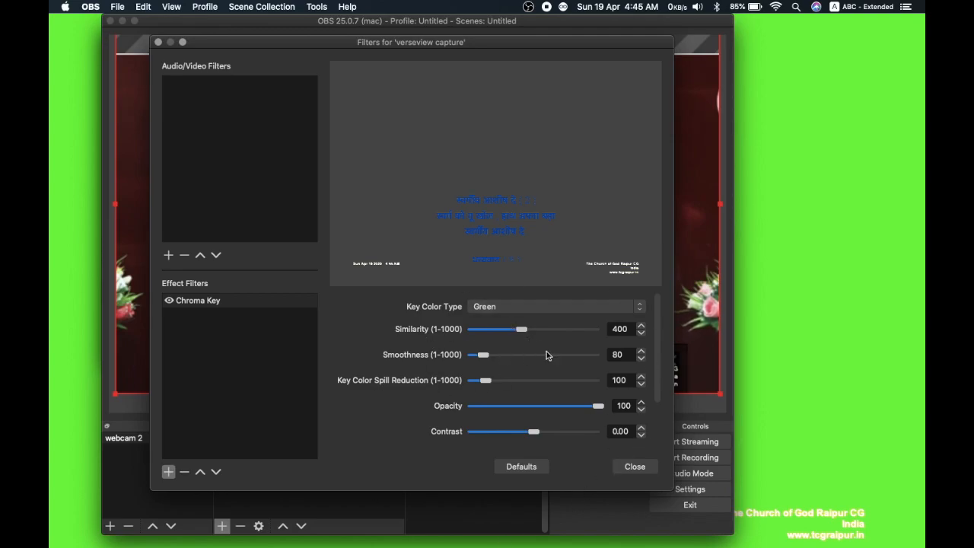
{"action": "left_click", "coordinate": [640, 467]}
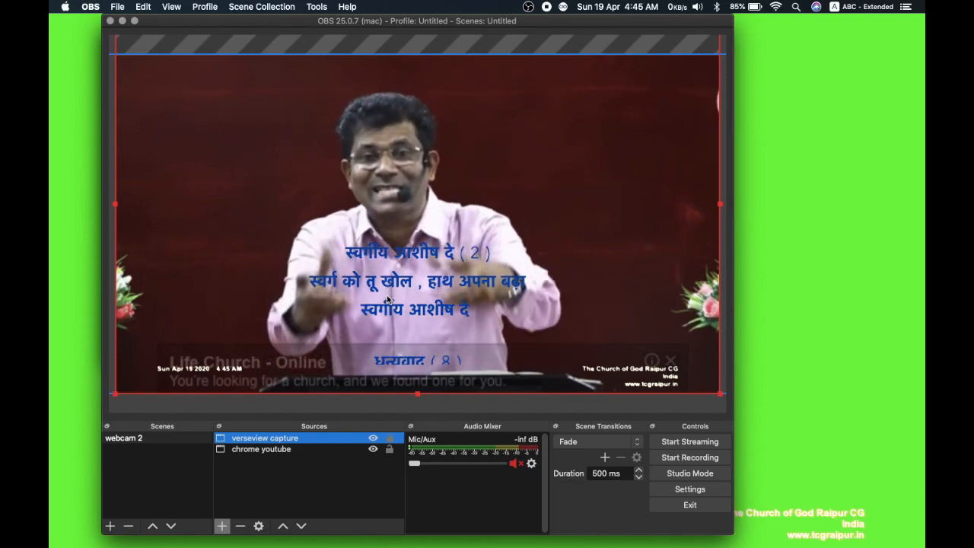
{"action": "left_click_drag", "start_coordinate": [436, 282], "coordinate": [445, 345]}
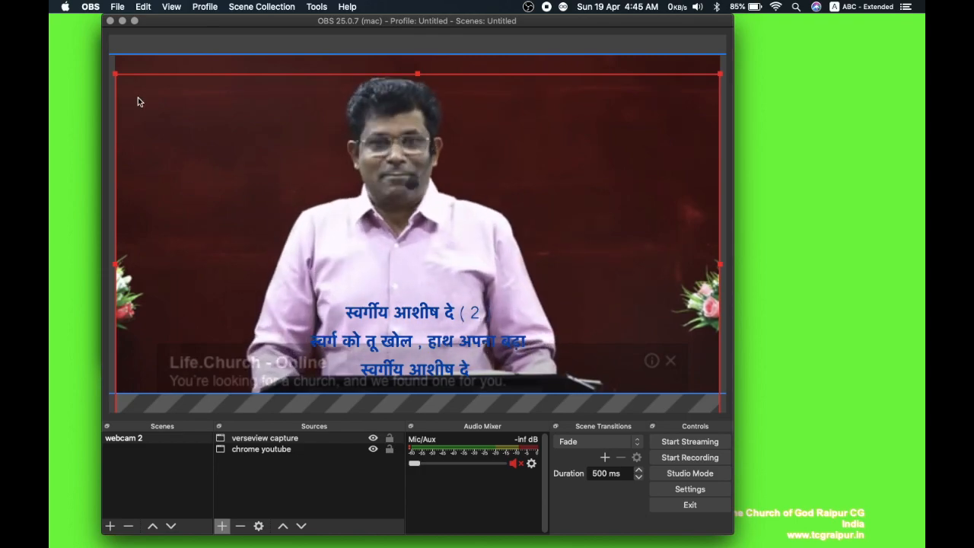
- Examine the scene in a windowed Multiview, close it and deselect the source
{"action": "left_click", "coordinate": [171, 6]}
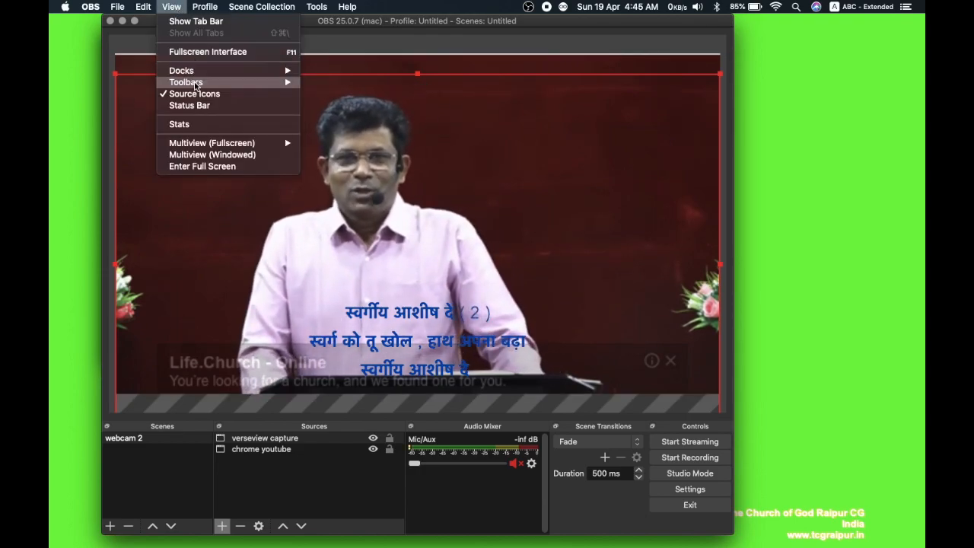
{"action": "left_click", "coordinate": [199, 155]}
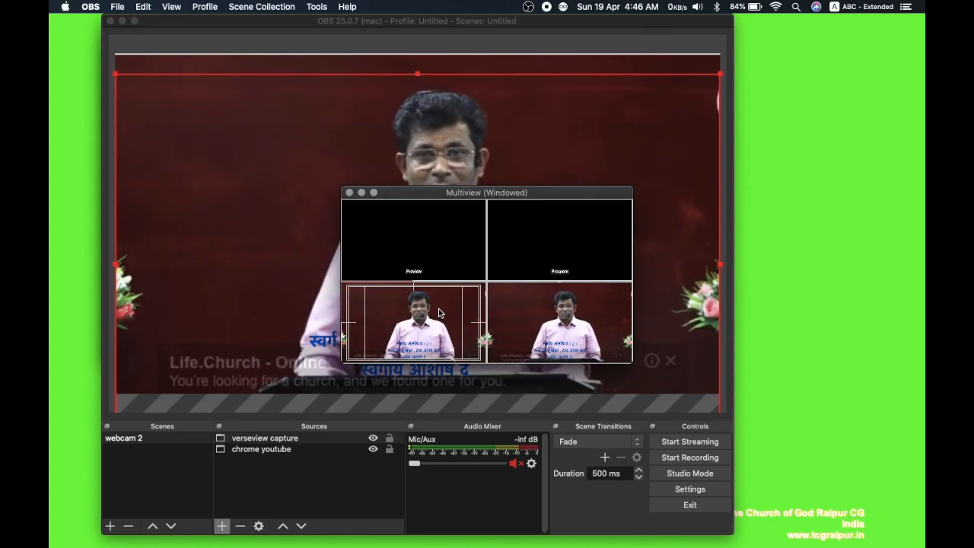
{"action": "left_click", "coordinate": [351, 194]}
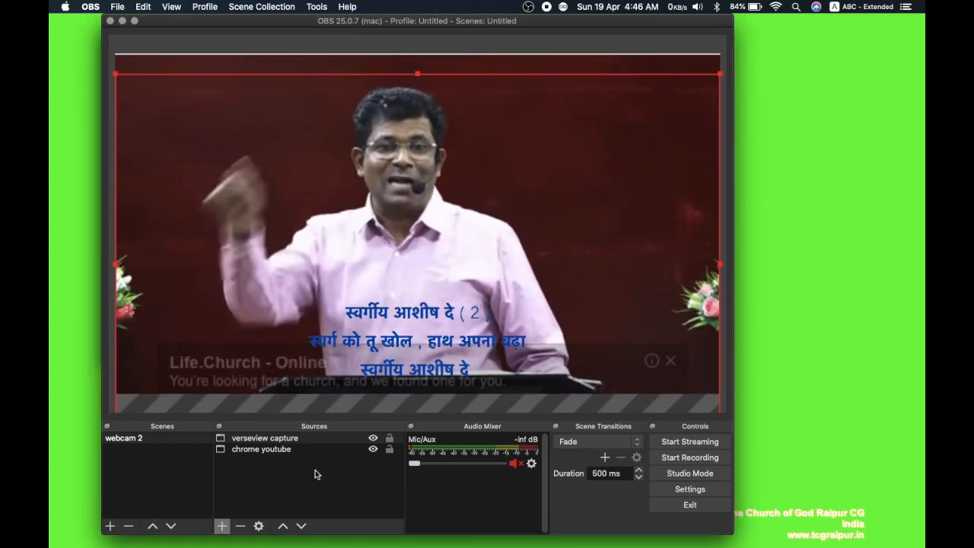
{"action": "left_click", "coordinate": [285, 488]}
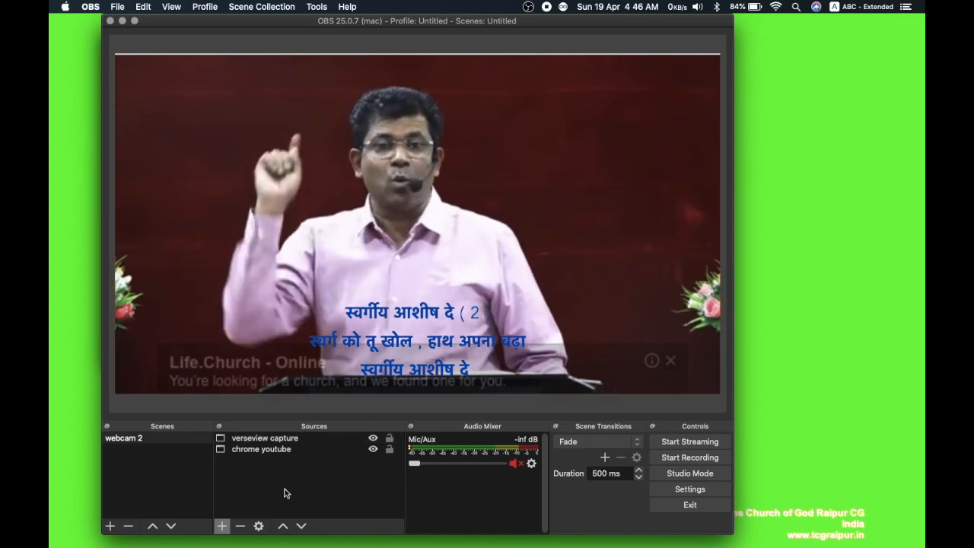
- Add a new NDI source to the webcam 2 scene, keeping the default name NDI™ Source
{"action": "left_click", "coordinate": [223, 526]}
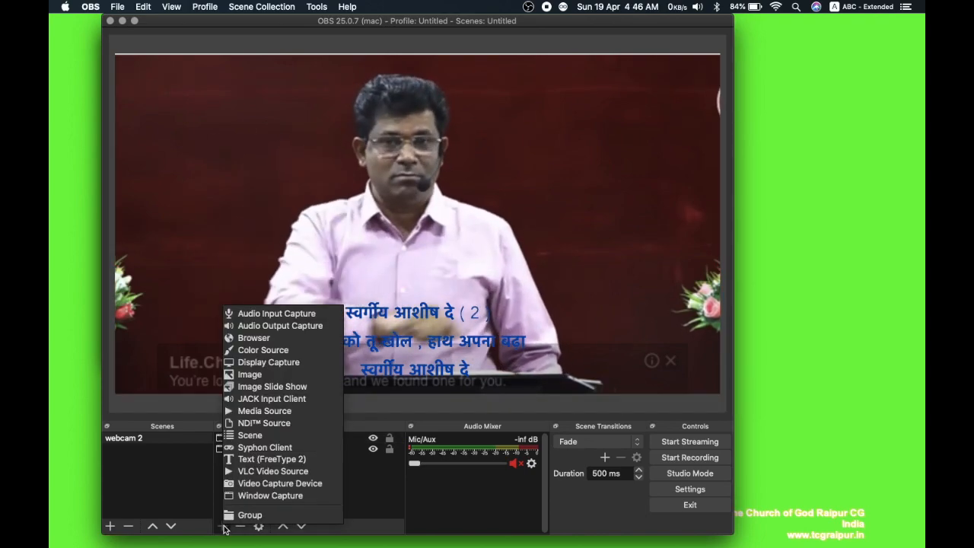
{"action": "left_click", "coordinate": [283, 422]}
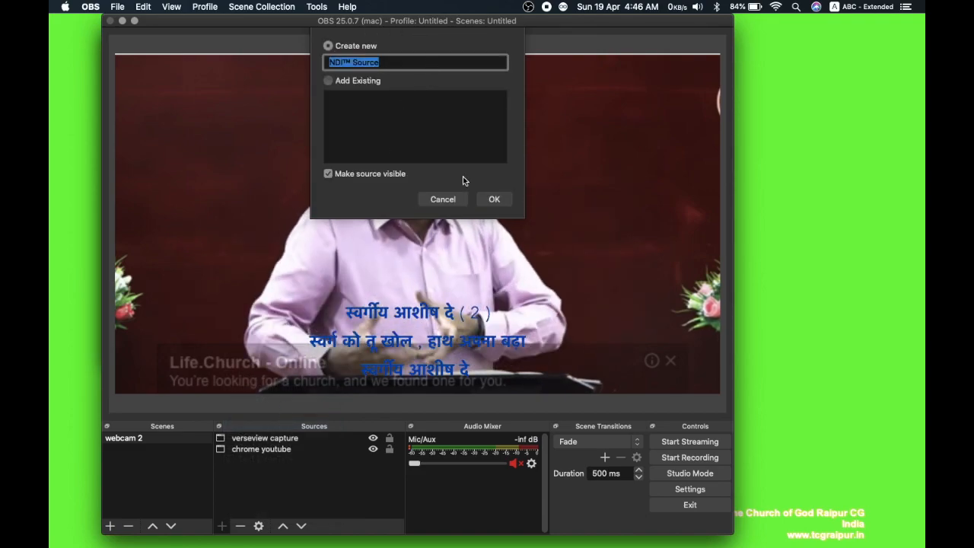
{"action": "left_click", "coordinate": [494, 199]}
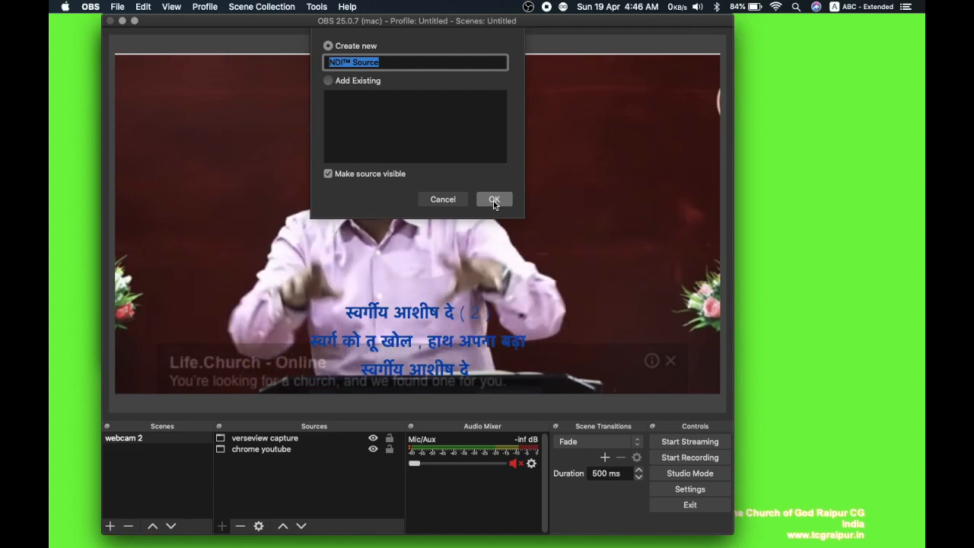
{"action": "left_click", "coordinate": [494, 201]}
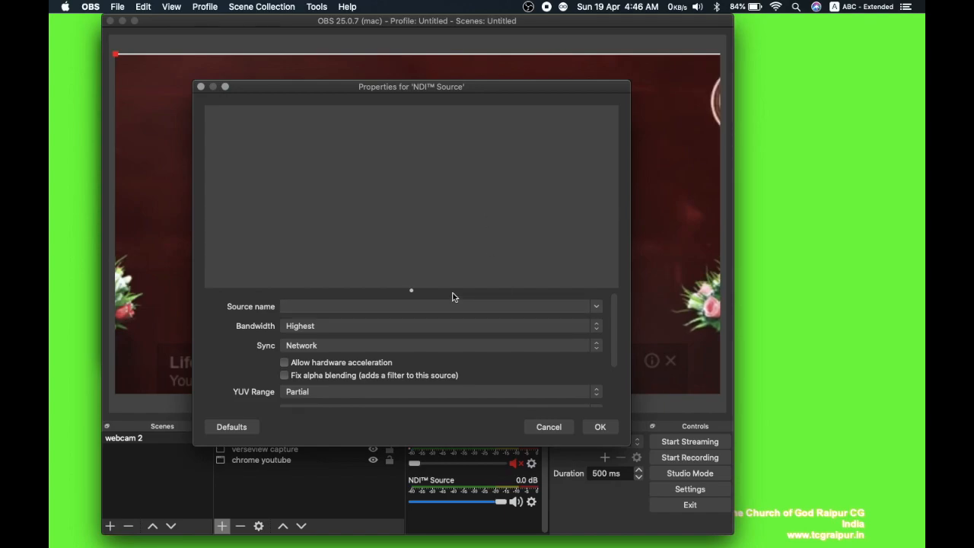
- Set the NDI source's source name to the LOCALHOST phone camera and accept its properties
{"action": "left_click", "coordinate": [598, 307]}
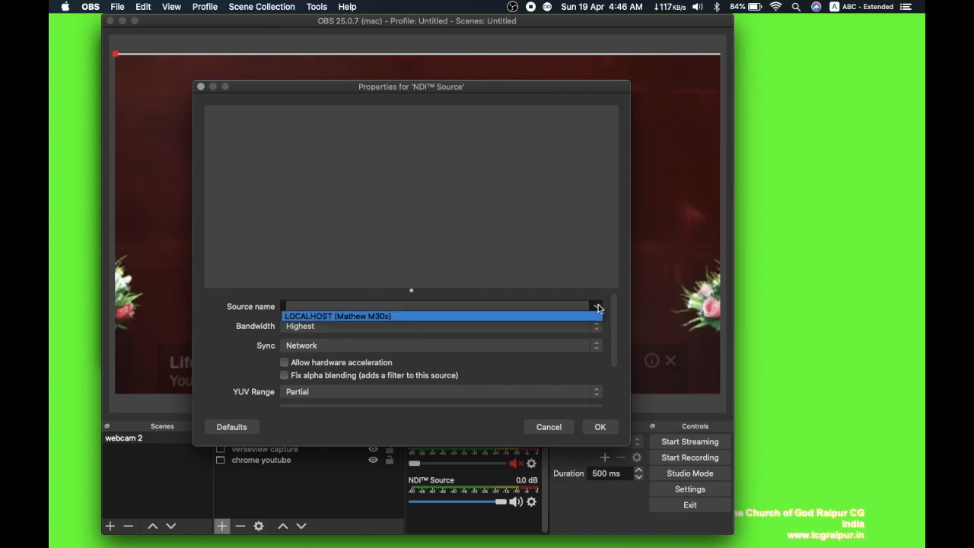
{"action": "left_click", "coordinate": [360, 317]}
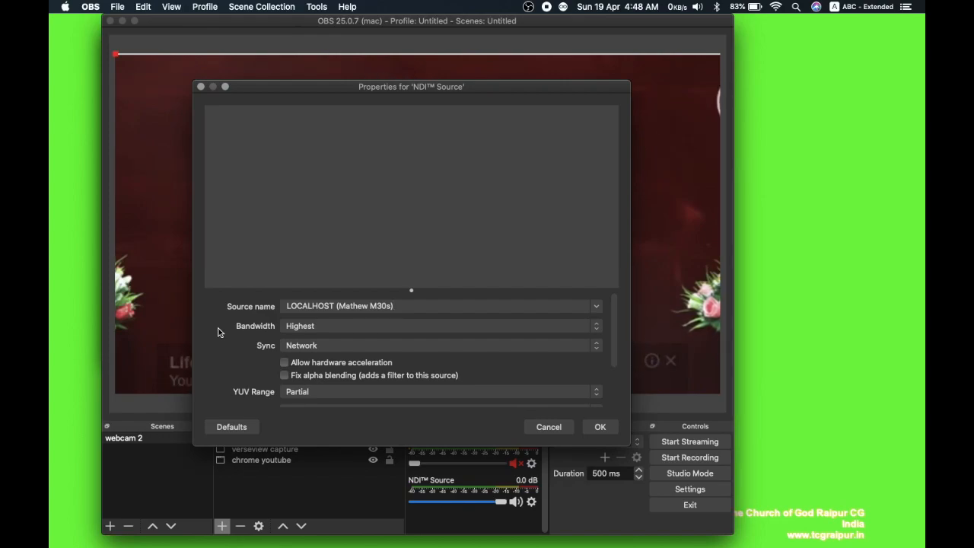
{"action": "left_click", "coordinate": [602, 432]}
{"action": "scroll", "coordinate": [247, 368], "scroll_direction": "down", "scroll_amount": 3}
{"action": "scroll", "coordinate": [246, 370], "scroll_direction": "up", "scroll_amount": 3}
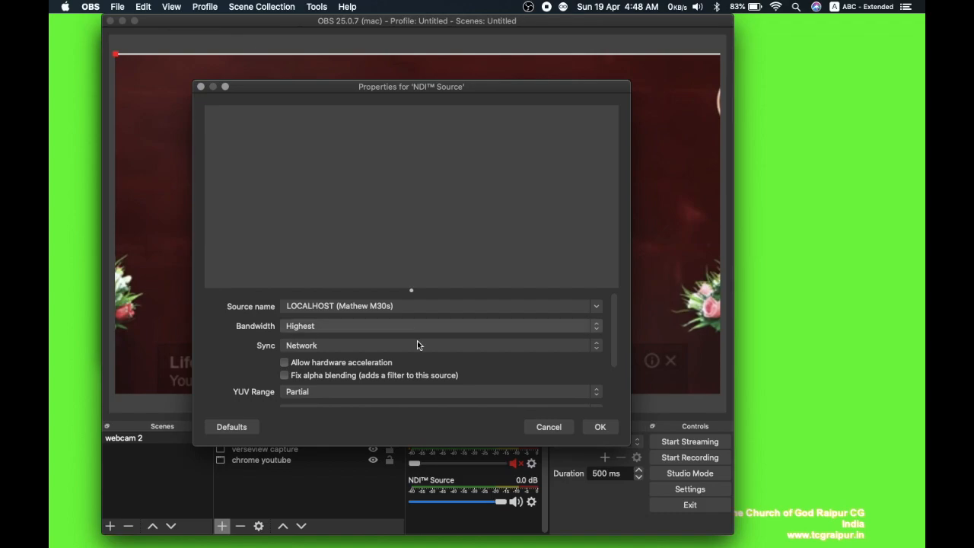
{"action": "left_click", "coordinate": [600, 427]}
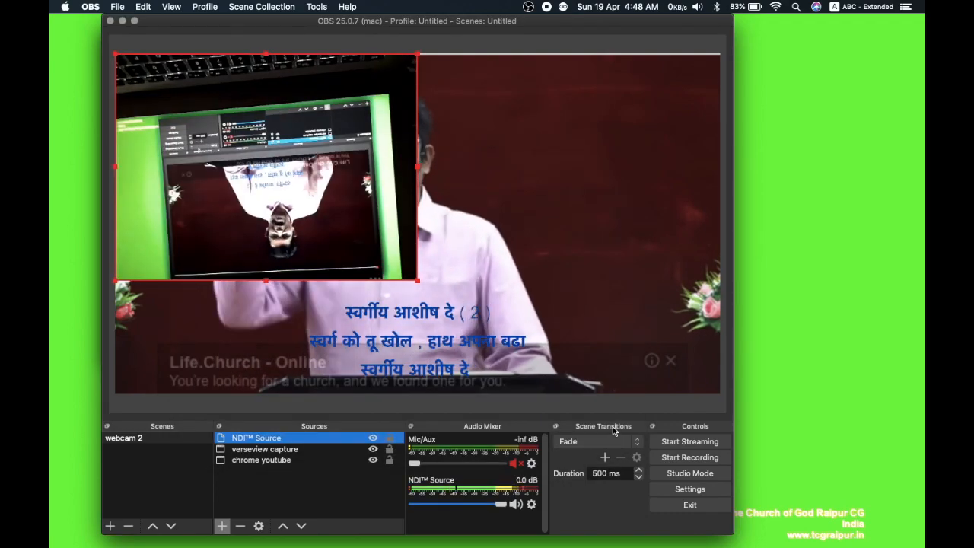
- Move the NDI phone camera picture from the canvas corner to about the middle of the canvas
{"action": "left_click_drag", "start_coordinate": [300, 199], "coordinate": [404, 229]}
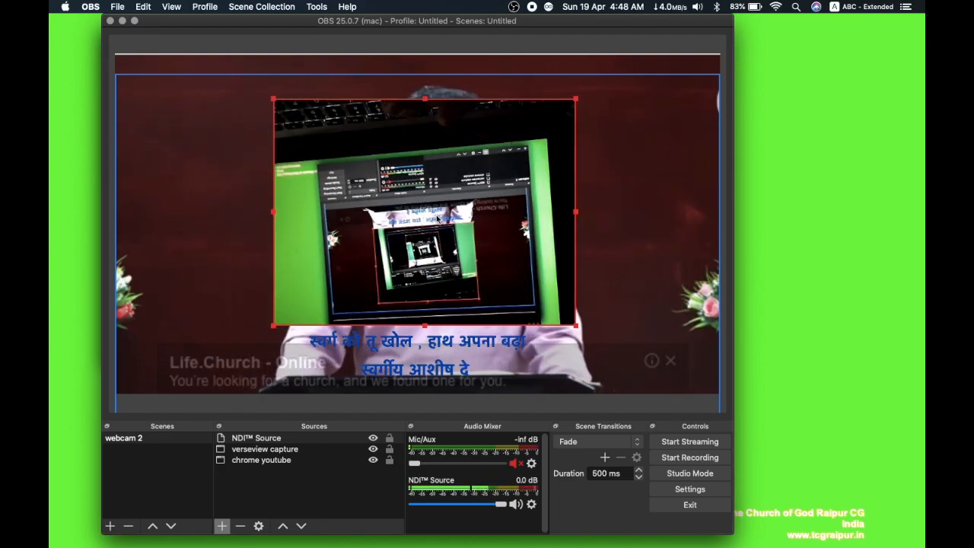
{"action": "right_click", "coordinate": [437, 220]}
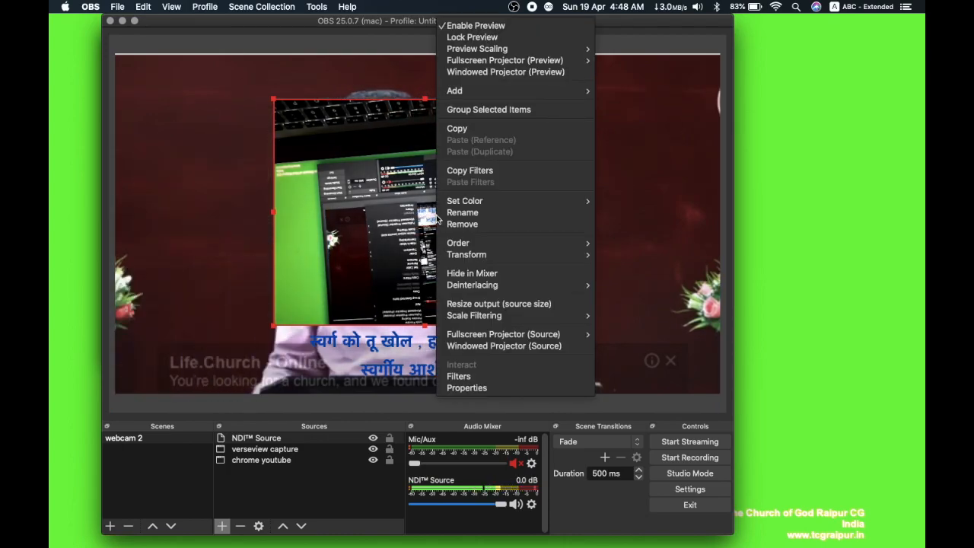
{"action": "mouse_move", "coordinate": [475, 321]}
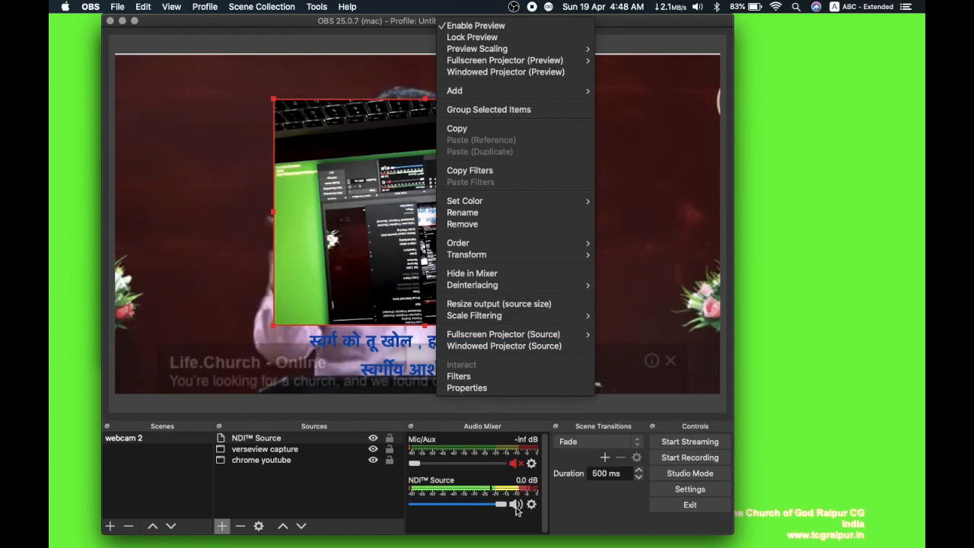
- Mute the NDI source's audio and lower its volume to the minimum
{"action": "left_click", "coordinate": [516, 509]}
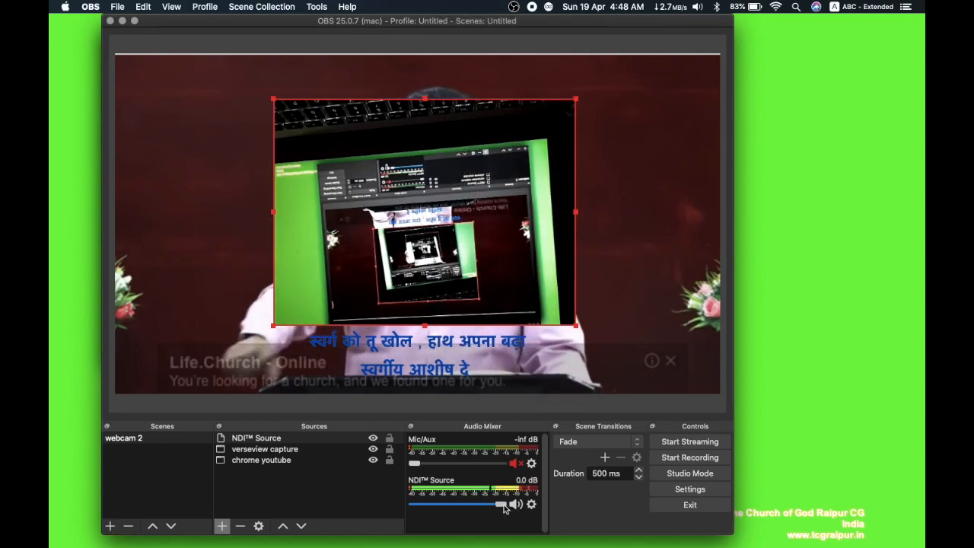
{"action": "left_click", "coordinate": [516, 504]}
{"action": "left_click_drag", "start_coordinate": [501, 504], "coordinate": [374, 503]}
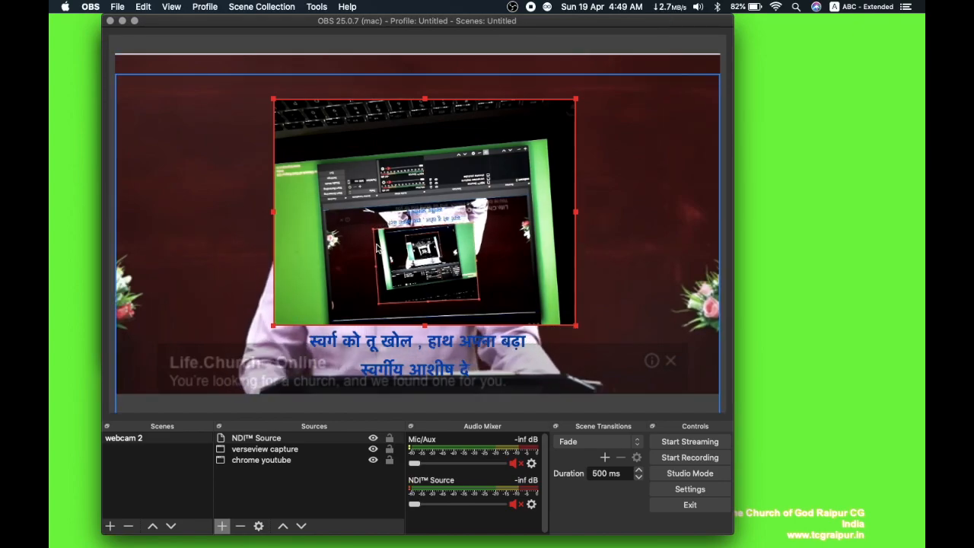
- Center the NDI phone camera picture vertically on the canvas and flip it vertically
{"action": "right_click", "coordinate": [435, 231]}
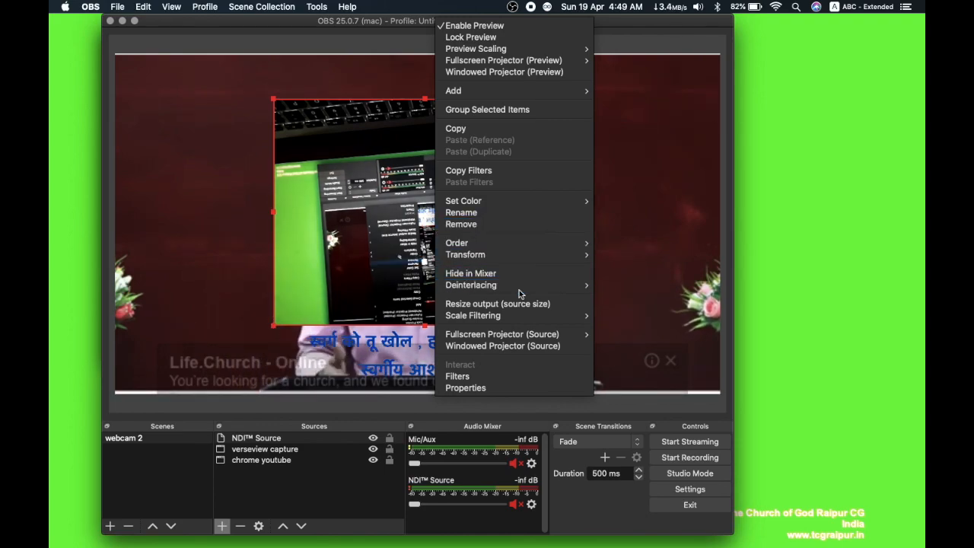
{"action": "mouse_move", "coordinate": [555, 255]}
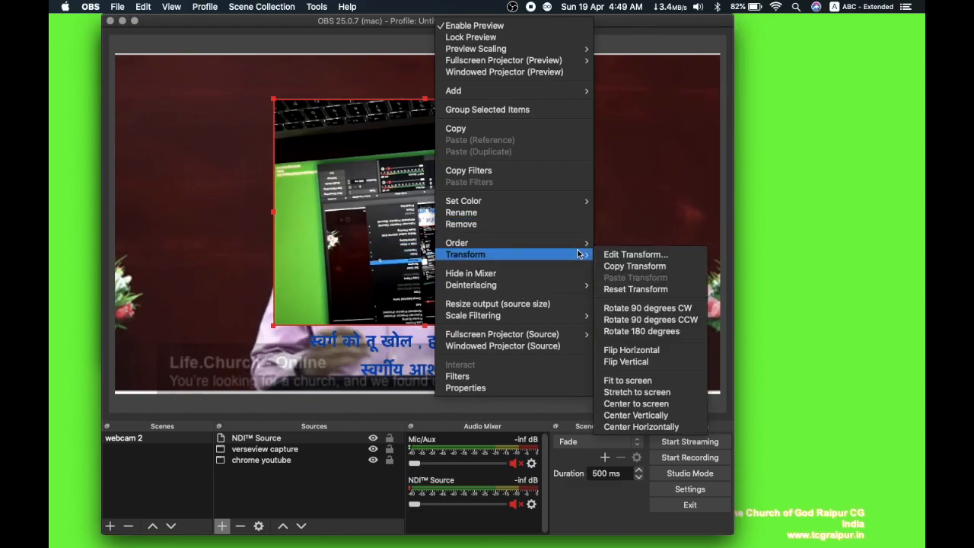
{"action": "left_click", "coordinate": [653, 418]}
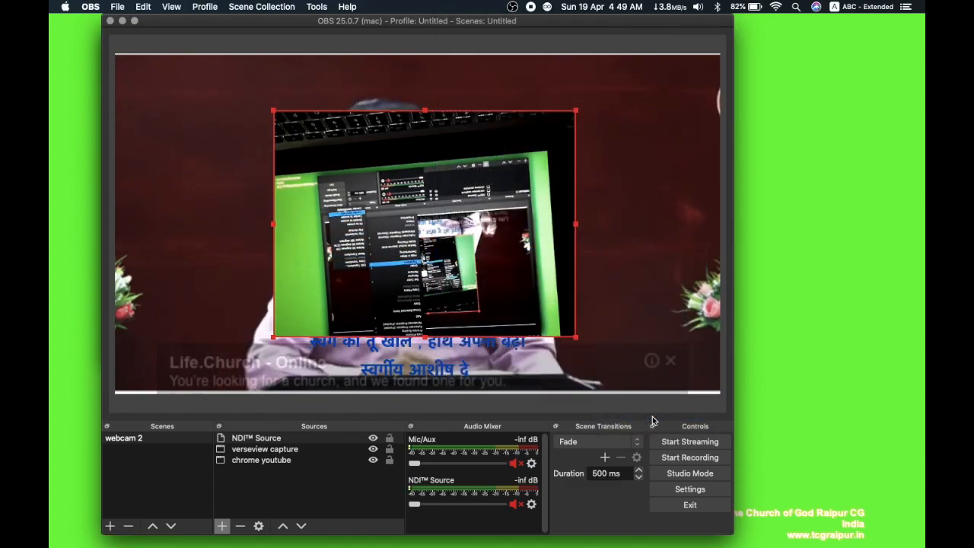
{"action": "right_click", "coordinate": [438, 207]}
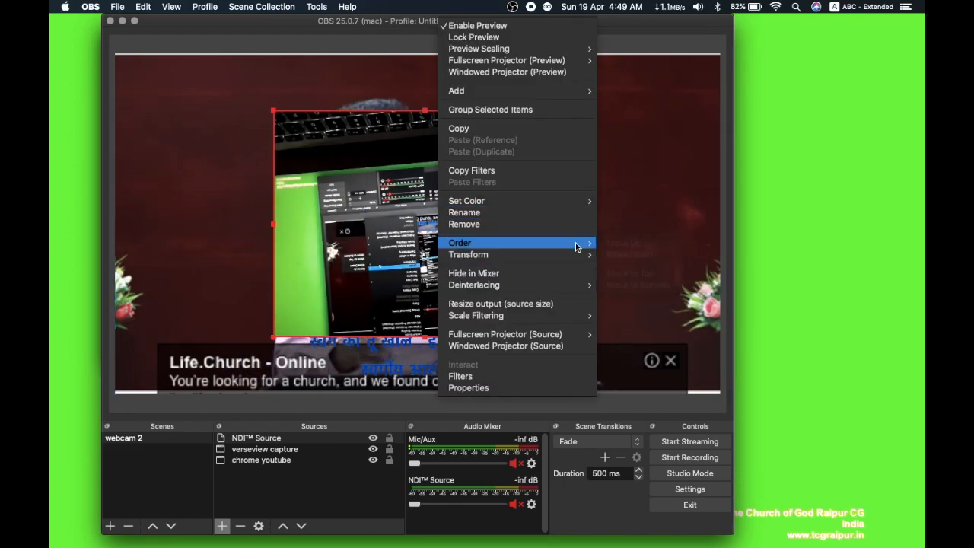
{"action": "mouse_move", "coordinate": [578, 254]}
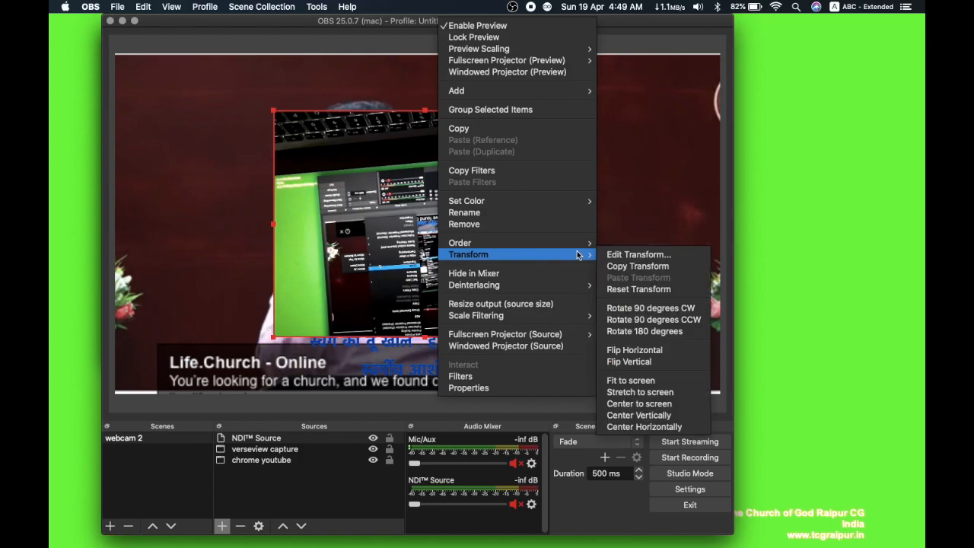
{"action": "left_click", "coordinate": [663, 366]}
- Move the NDI phone camera picture to the canvas's upper-left corner and enlarge it to cover the whole canvas
{"action": "left_click_drag", "start_coordinate": [402, 212], "coordinate": [244, 155]}
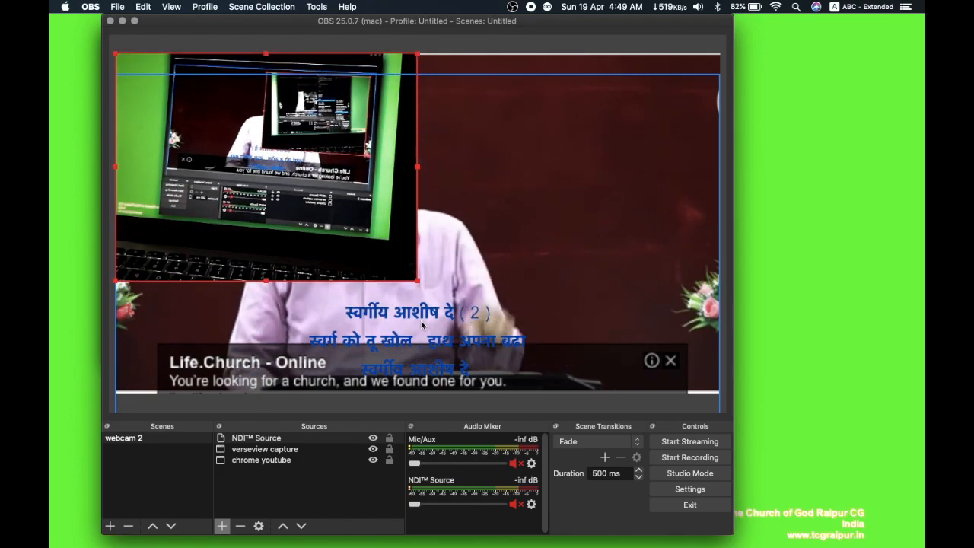
{"action": "left_click_drag", "start_coordinate": [418, 281], "coordinate": [913, 457]}
{"action": "left_click_drag", "start_coordinate": [925, 507], "coordinate": [890, 507]}
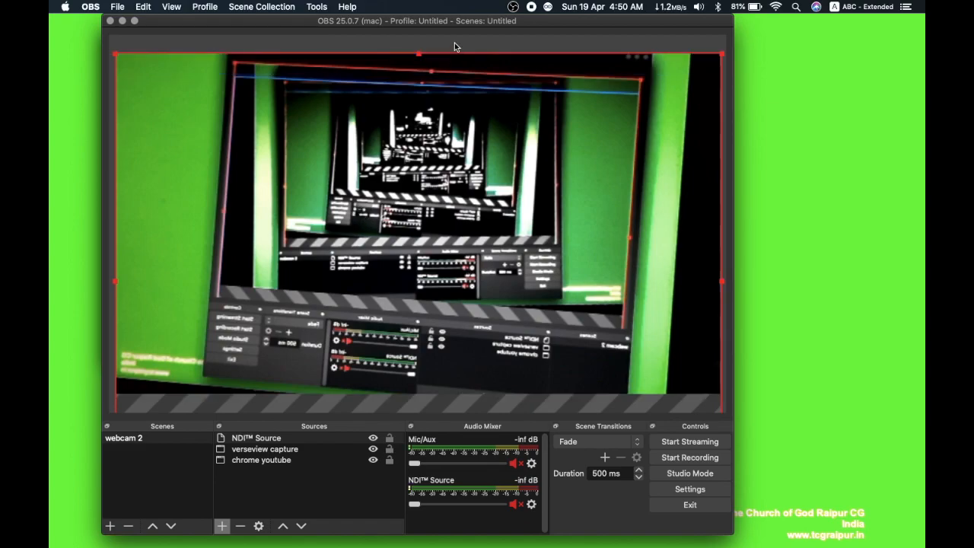
{"action": "left_click", "coordinate": [406, 65]}
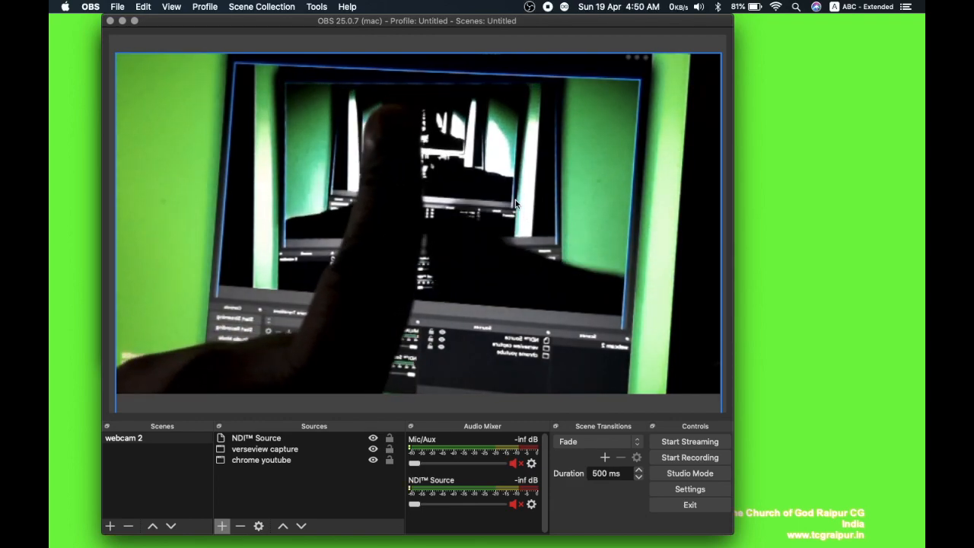
{"action": "left_click", "coordinate": [440, 242]}
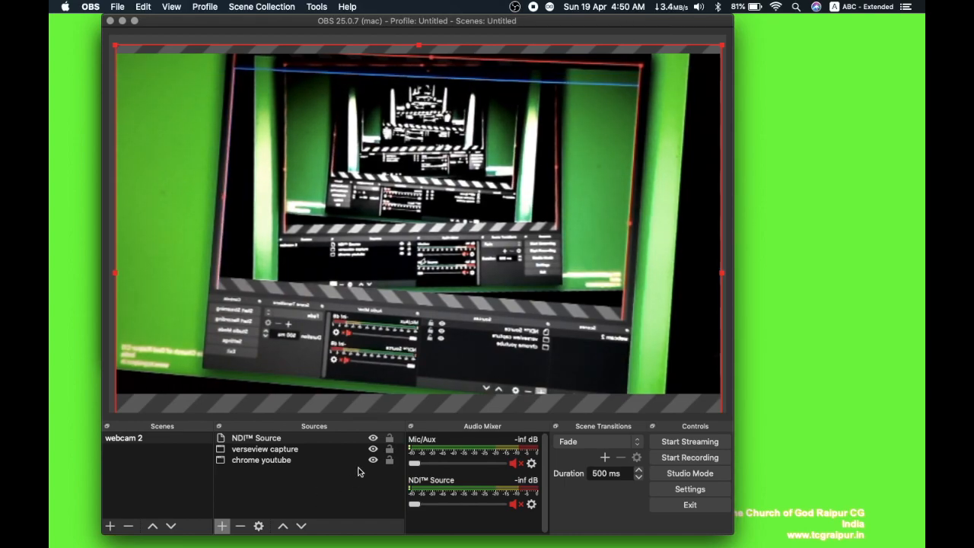
- Place the NDI source below verseview capture in the source order and hide it
{"action": "left_click", "coordinate": [303, 440]}
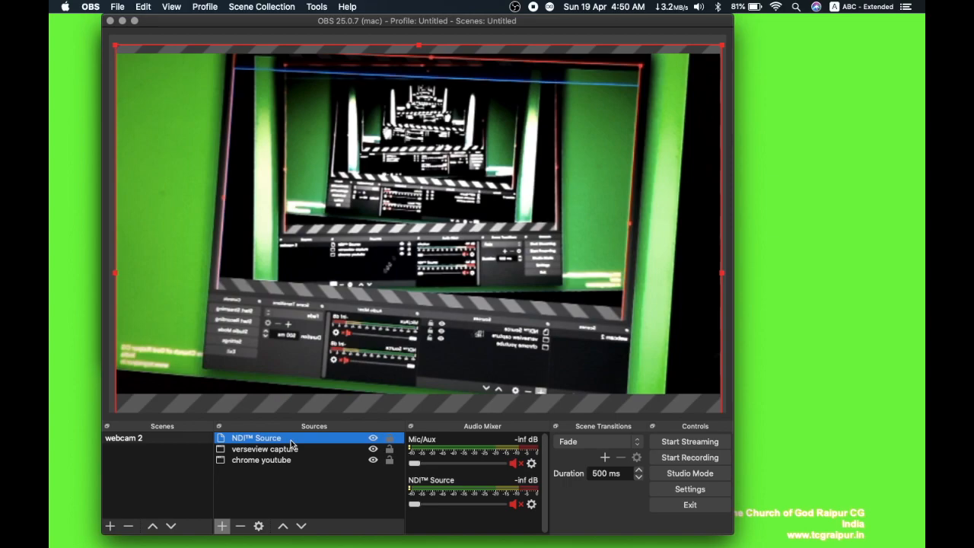
{"action": "left_click", "coordinate": [302, 526]}
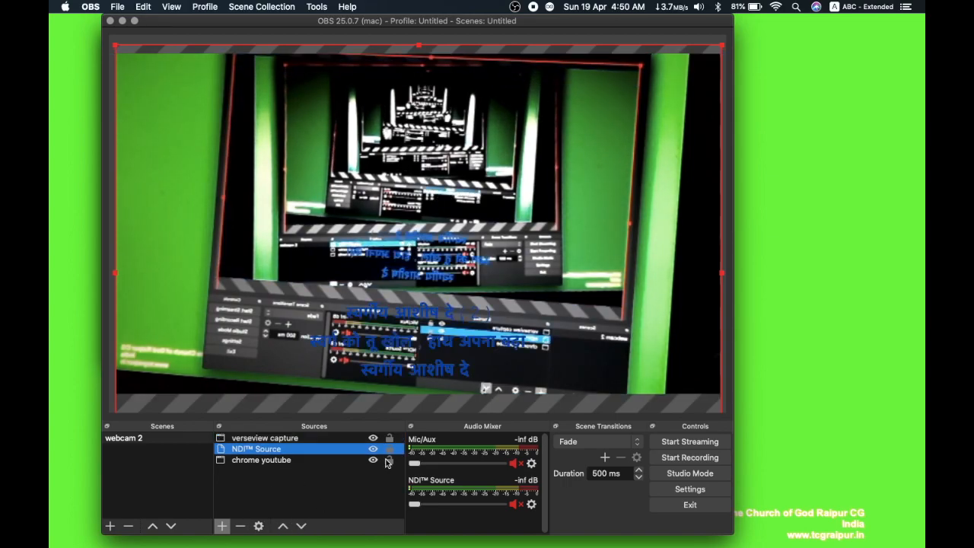
{"action": "left_click", "coordinate": [373, 449]}
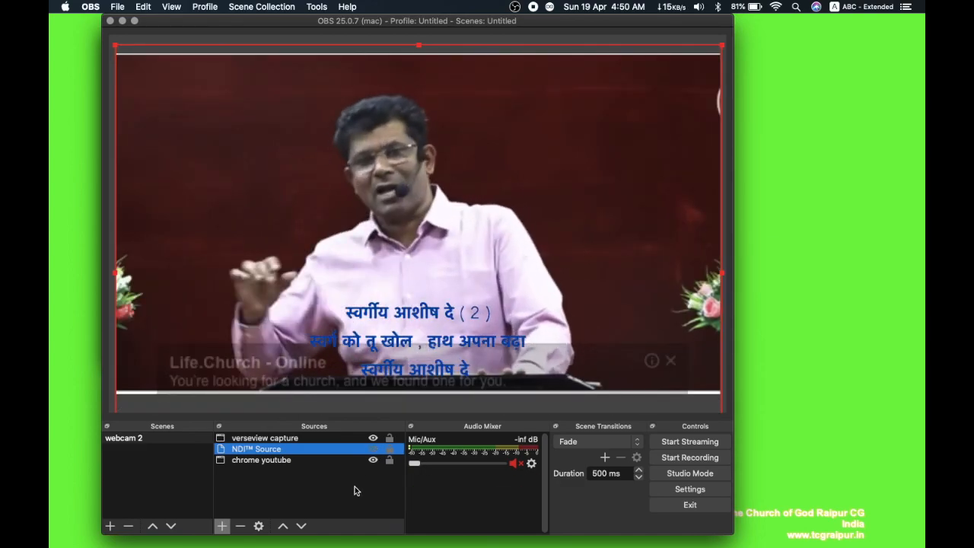
- Shrink the verseview capture lyrics and place them in the upper-left part of the canvas
{"action": "left_click", "coordinate": [174, 475]}
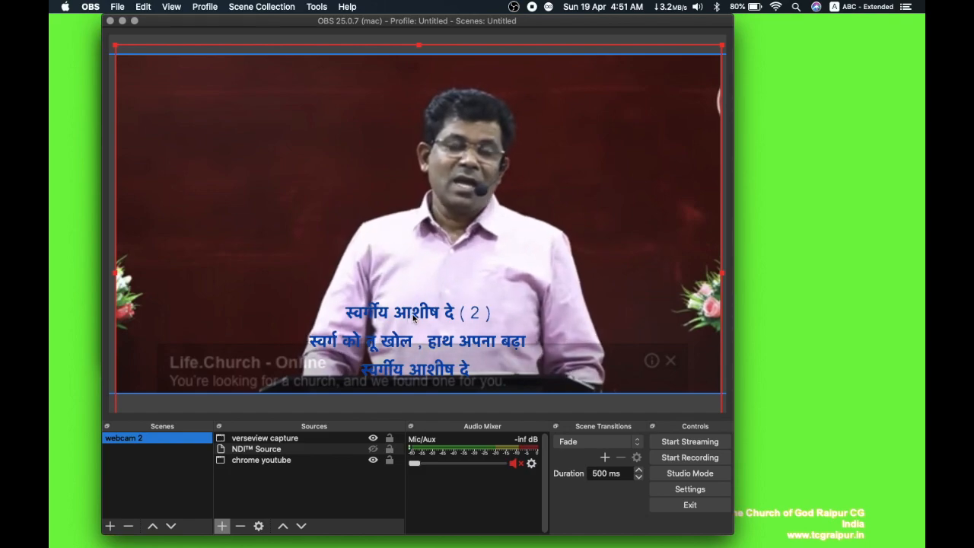
{"action": "left_click_drag", "start_coordinate": [437, 312], "coordinate": [252, 325]}
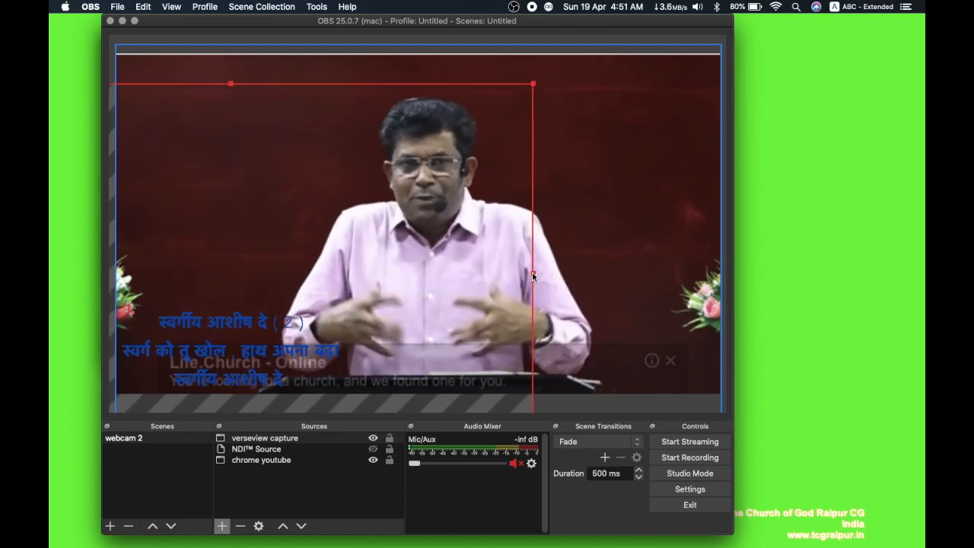
{"action": "left_click_drag", "start_coordinate": [537, 277], "coordinate": [348, 274]}
{"action": "left_click_drag", "start_coordinate": [165, 327], "coordinate": [236, 106]}
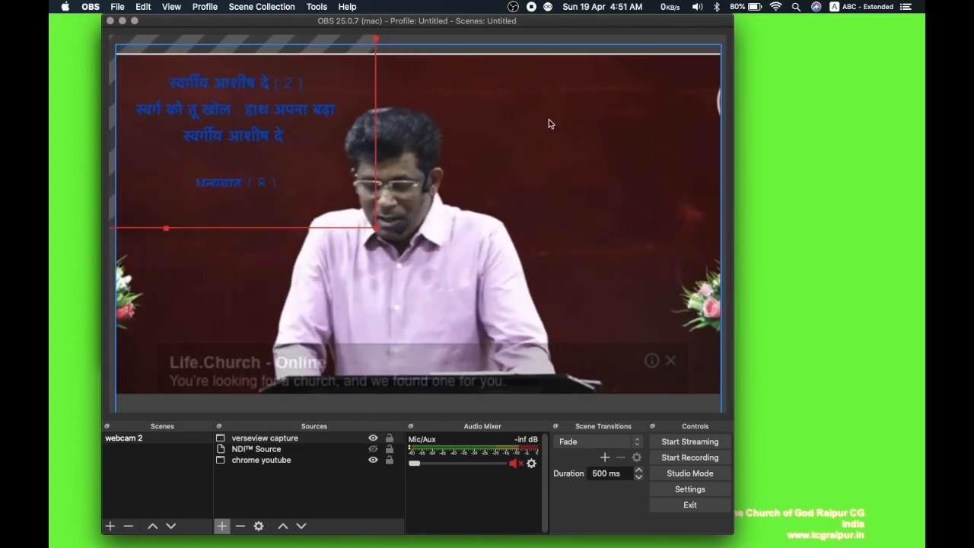
{"action": "left_click", "coordinate": [488, 224]}
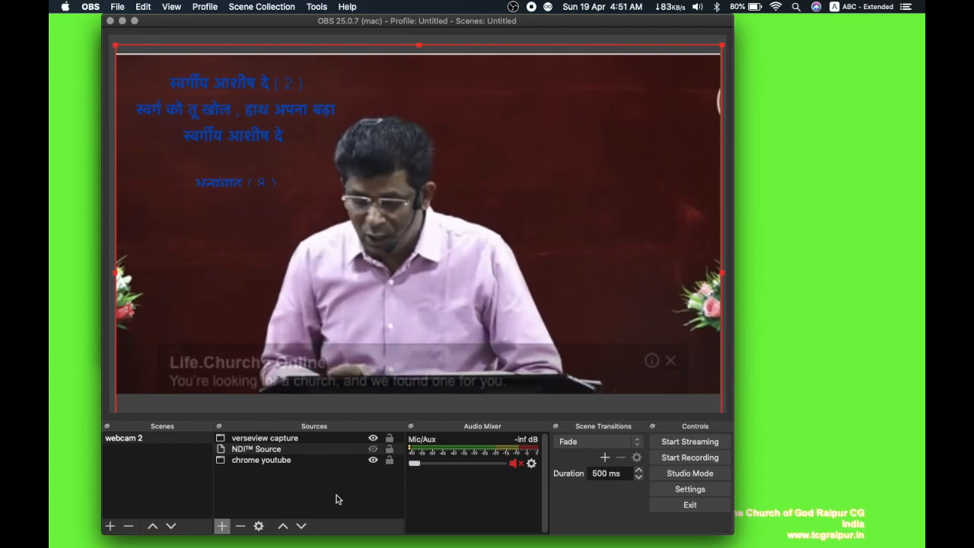
- Open the filters of the verseview capture source
{"action": "left_click", "coordinate": [233, 441]}
{"action": "right_click", "coordinate": [235, 442]}
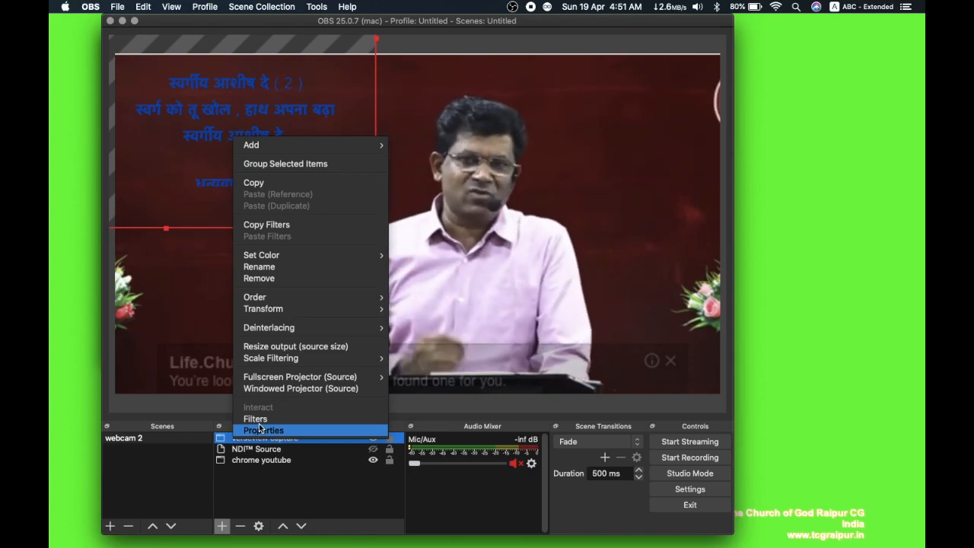
{"action": "left_click", "coordinate": [257, 420]}
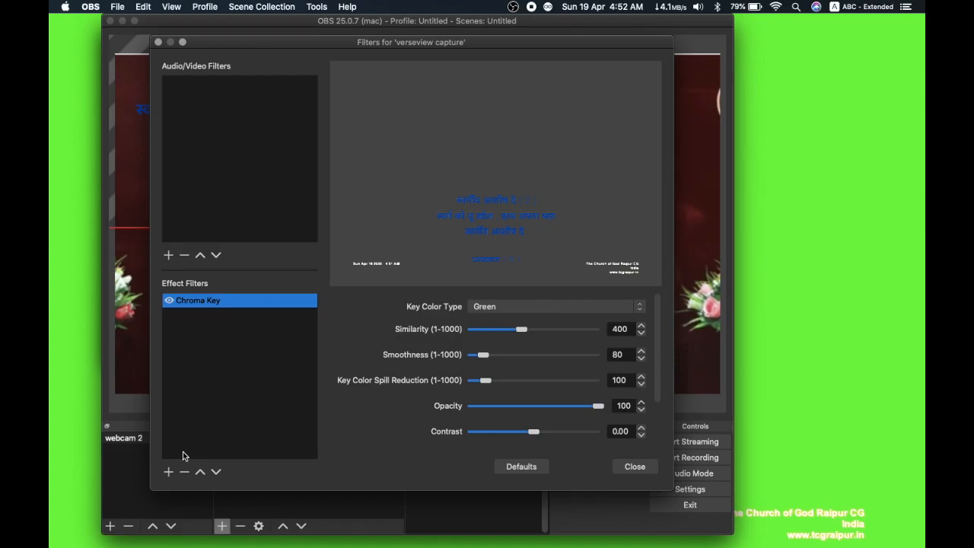
- Switch to VerseVIEW to examine its text color setting and verses, and return to the verseview capture filters in OBS
{"action": "key", "text": "ctrl+Up"}
{"action": "left_click", "coordinate": [317, 137]}
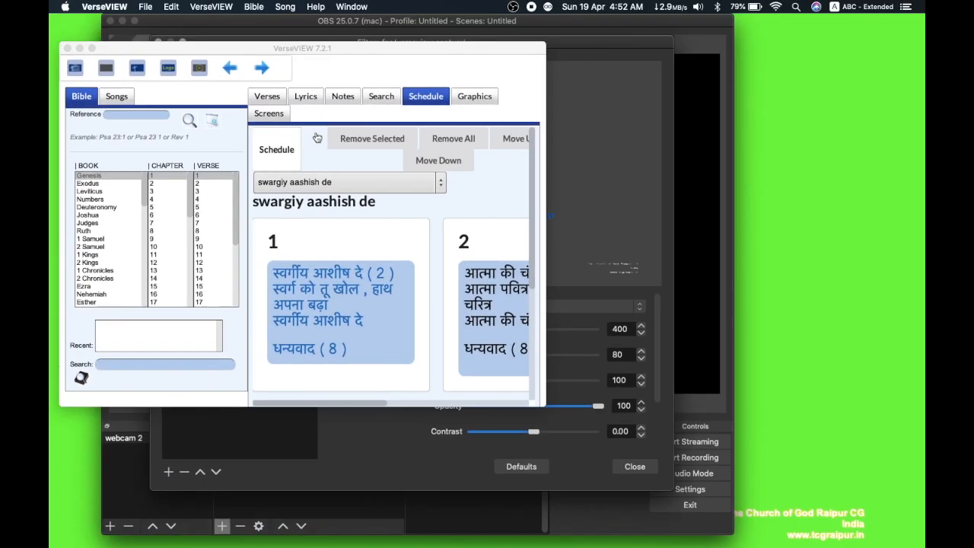
{"action": "left_click", "coordinate": [473, 97]}
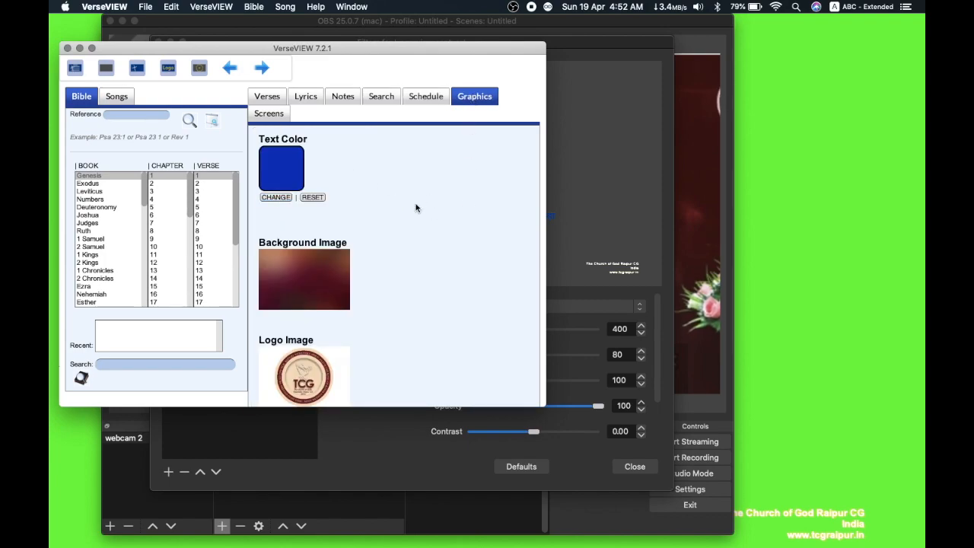
{"action": "left_click", "coordinate": [280, 97]}
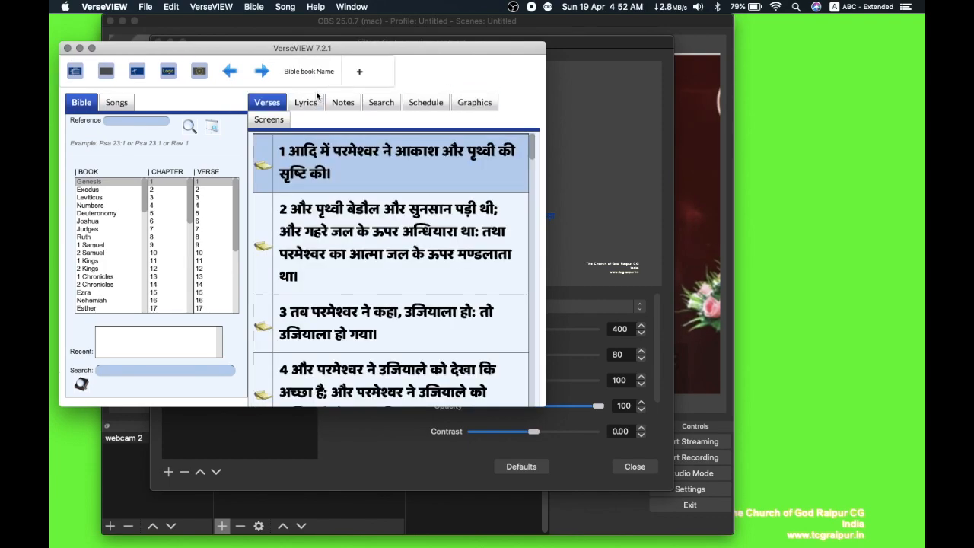
{"action": "key", "text": "ctrl+Up"}
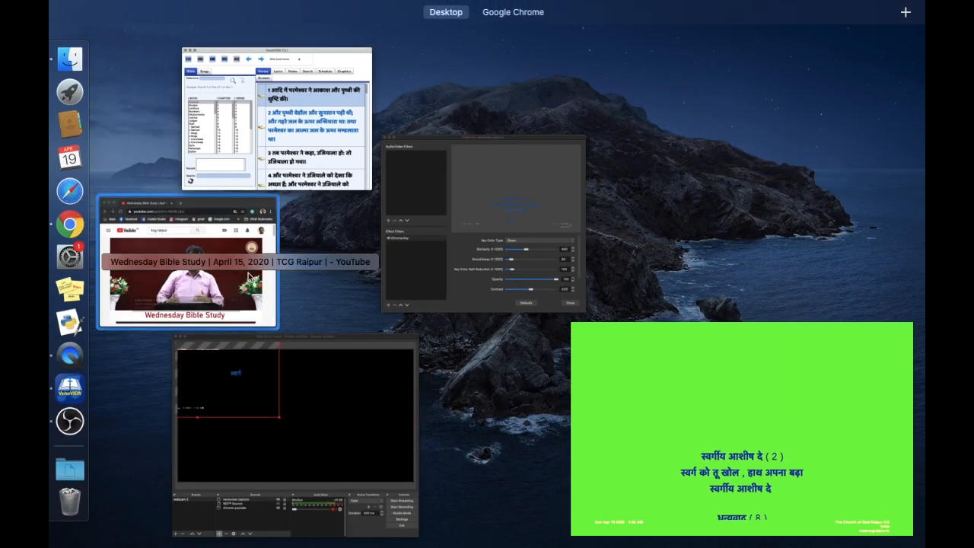
{"action": "left_click", "coordinate": [514, 237]}
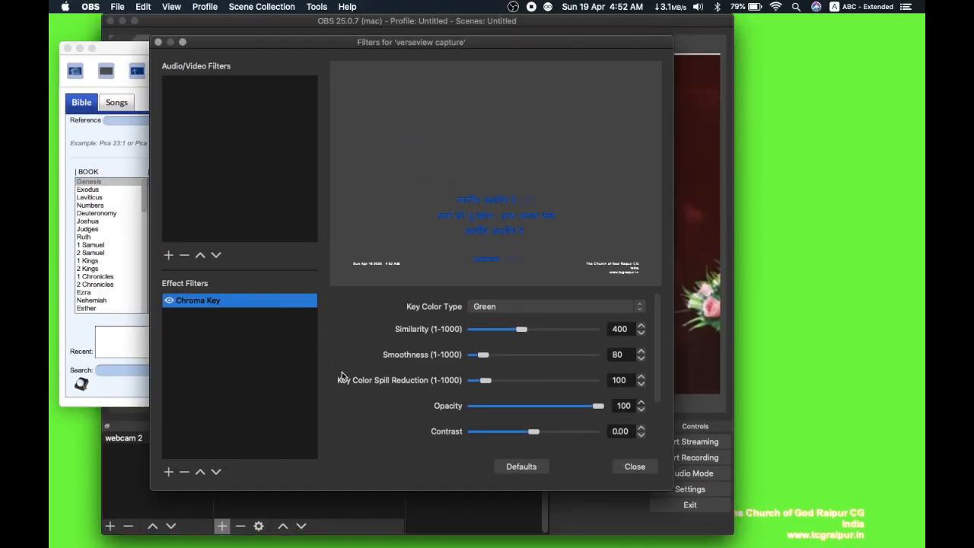
- Add a Color Correction effect filter to verseview capture, keeping the default name
{"action": "left_click", "coordinate": [169, 473]}
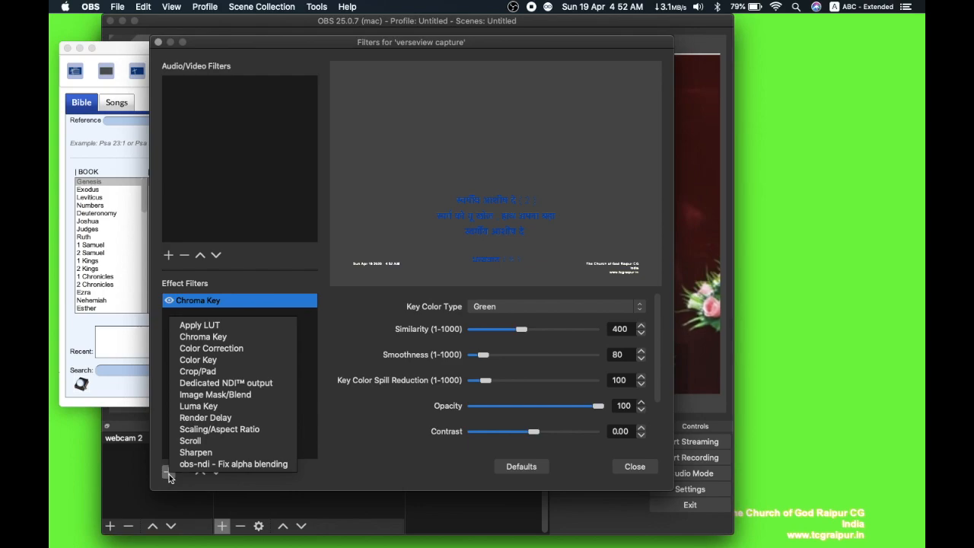
{"action": "left_click", "coordinate": [218, 349]}
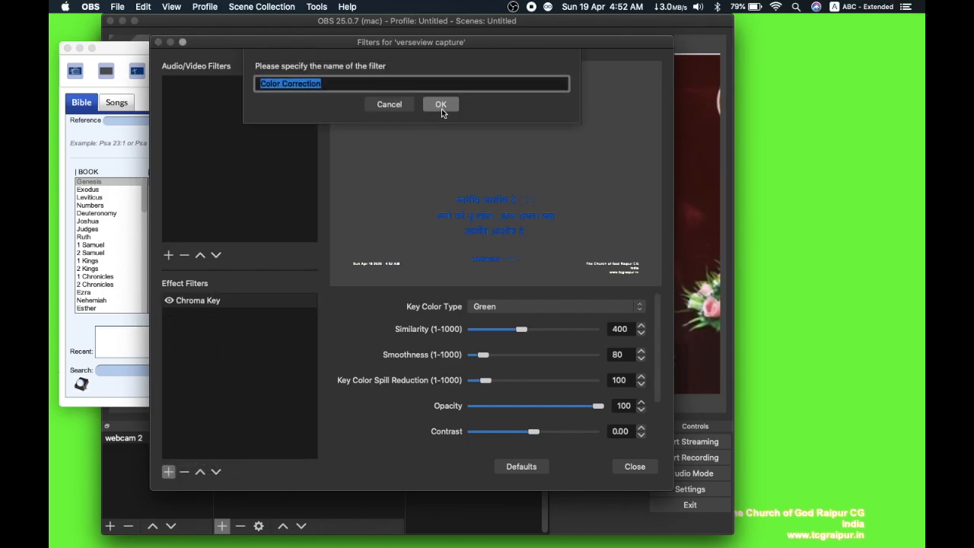
{"action": "left_click", "coordinate": [441, 106]}
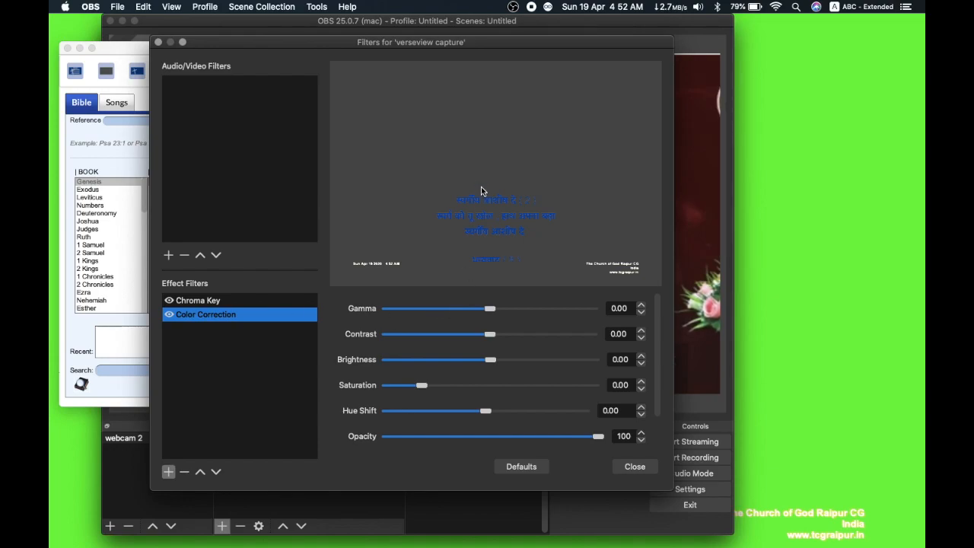
- Set the Color Correction filter's brightness to 0.43 and hue shift to 41.37 to recolor the lyrics light cyan
{"action": "left_click_drag", "start_coordinate": [492, 362], "coordinate": [594, 361]}
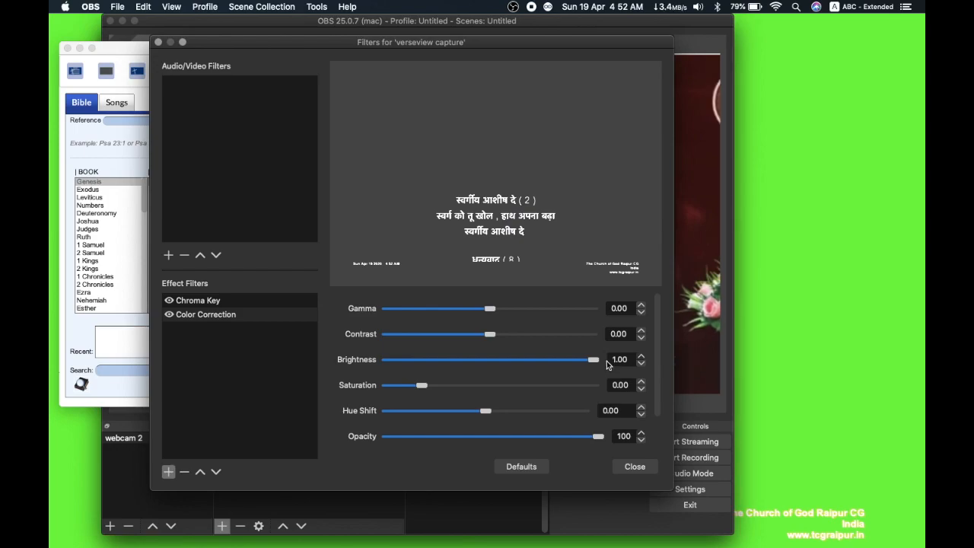
{"action": "left_click_drag", "start_coordinate": [593, 363], "coordinate": [449, 364]}
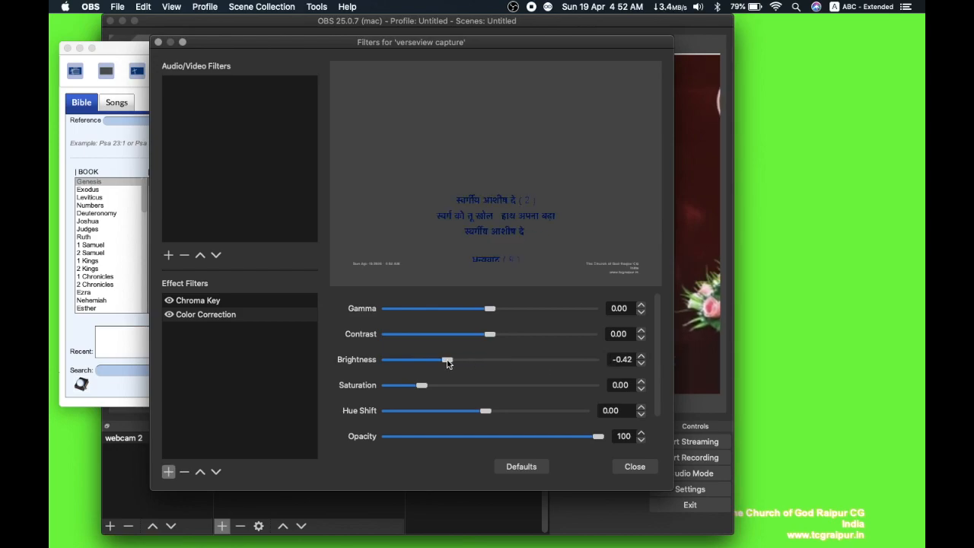
{"action": "left_click_drag", "start_coordinate": [385, 367], "coordinate": [494, 380]}
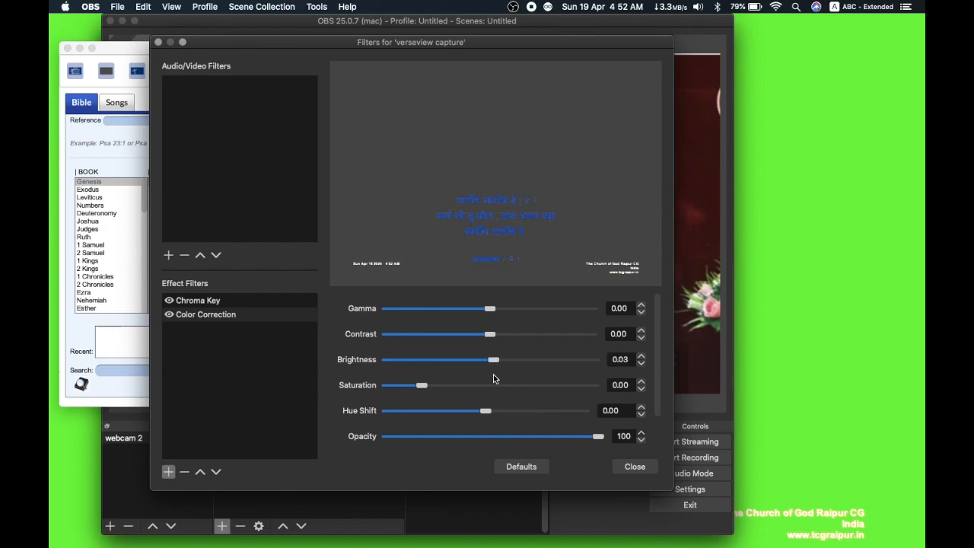
{"action": "left_click_drag", "start_coordinate": [511, 381], "coordinate": [585, 391]}
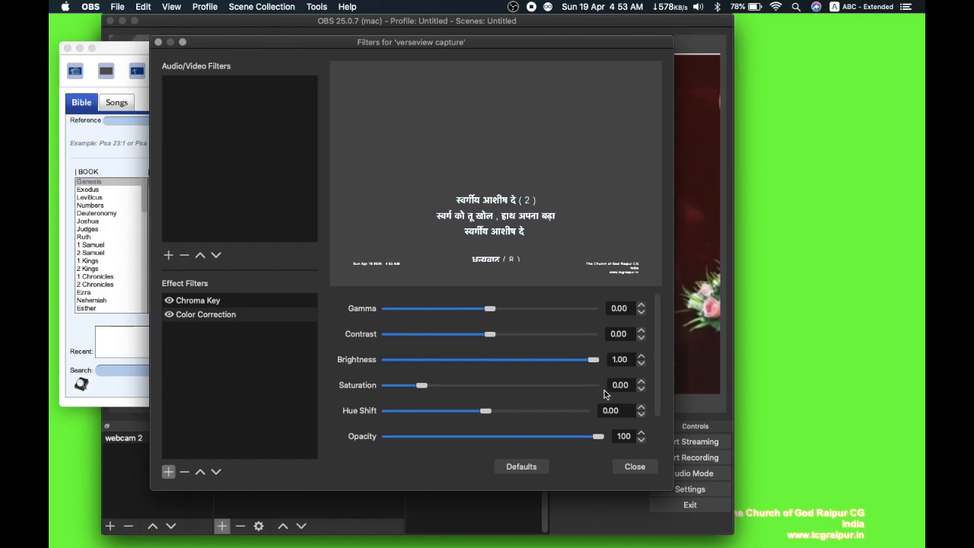
{"action": "left_click_drag", "start_coordinate": [585, 363], "coordinate": [566, 376]}
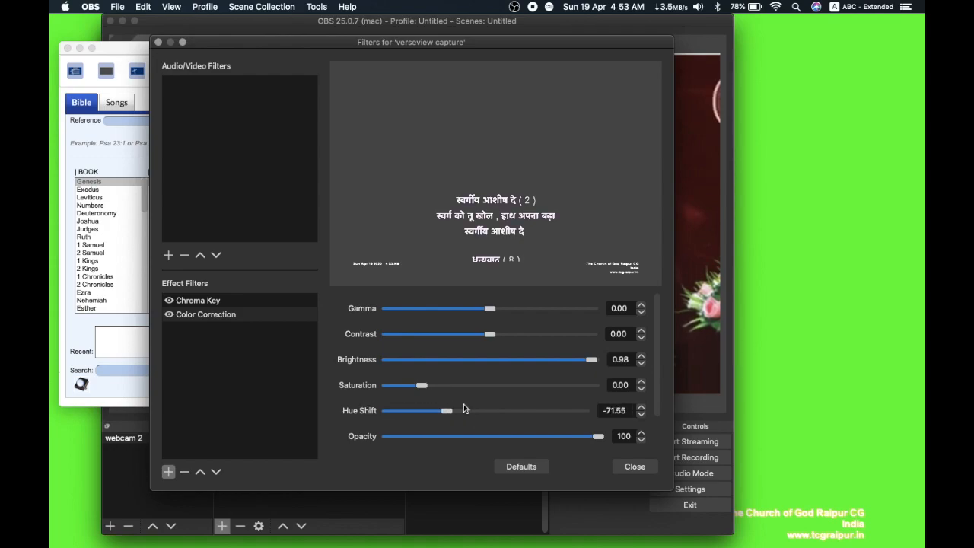
{"action": "left_click_drag", "start_coordinate": [594, 360], "coordinate": [537, 362]}
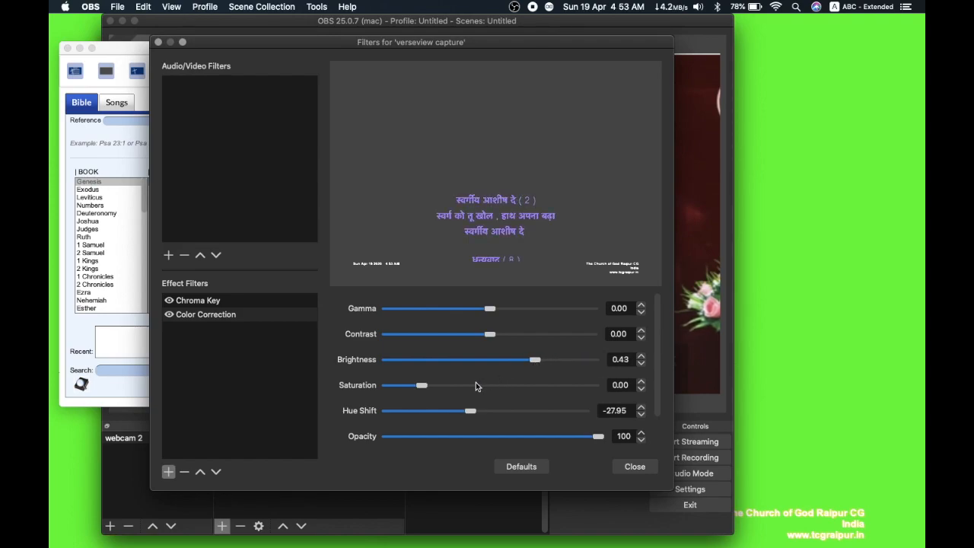
{"action": "left_click_drag", "start_coordinate": [435, 414], "coordinate": [577, 426]}
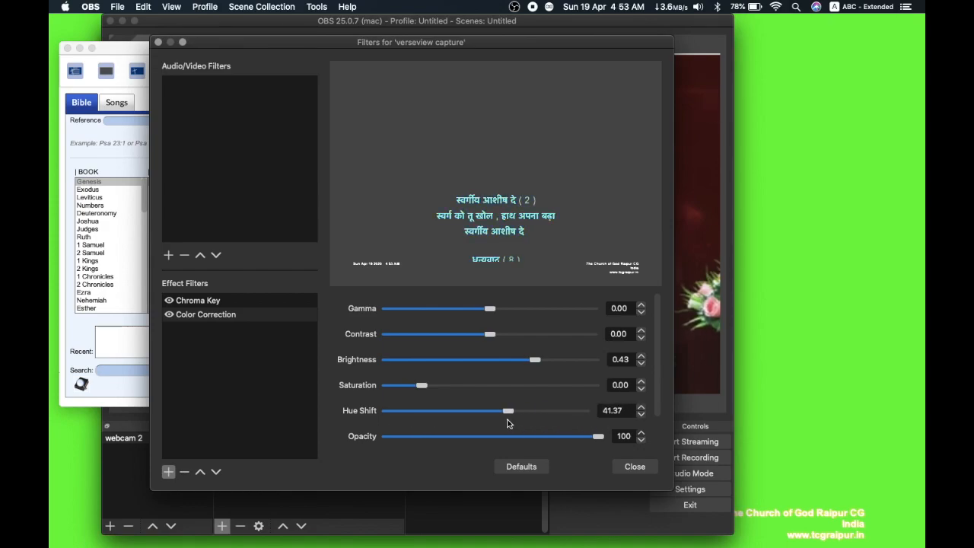
- Move the filters window aside, check the recolored lyrics on the scene canvas, and return to the filters
{"action": "left_click_drag", "start_coordinate": [334, 35], "coordinate": [523, 58]}
{"action": "left_click", "coordinate": [211, 24]}
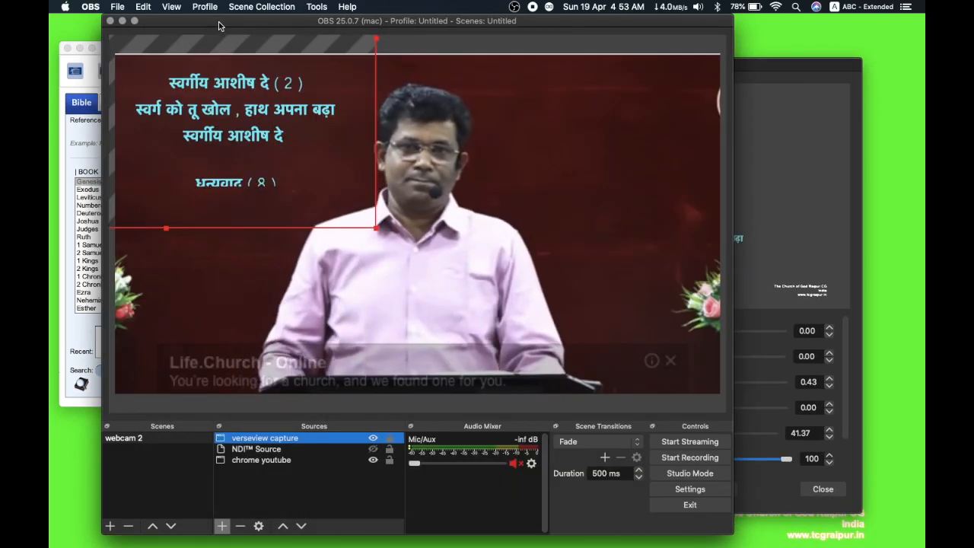
{"action": "left_click", "coordinate": [812, 120]}
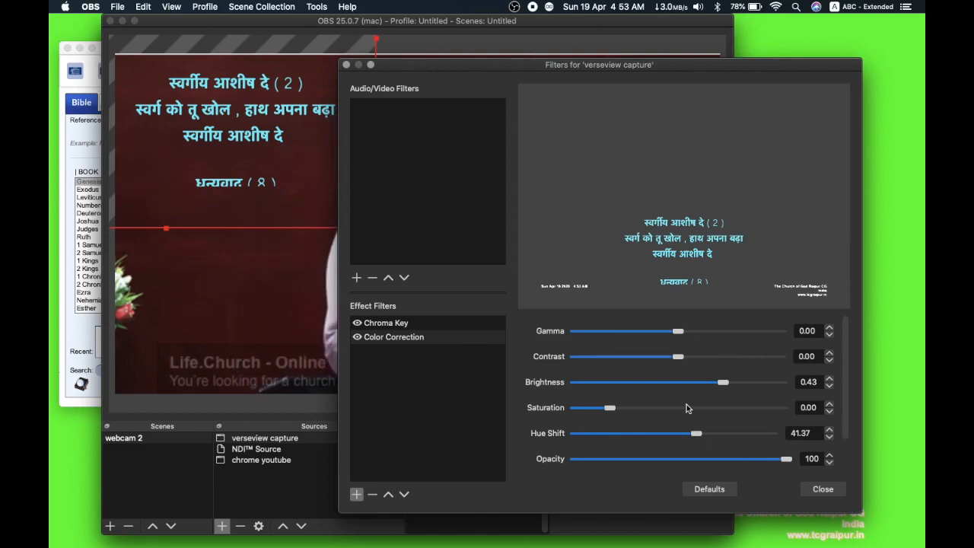
- Set the Color Correction filter's hue shift to -180.00 to recolor the lyrics yellow, and close the filters
{"action": "left_click_drag", "start_coordinate": [694, 436], "coordinate": [552, 439]}
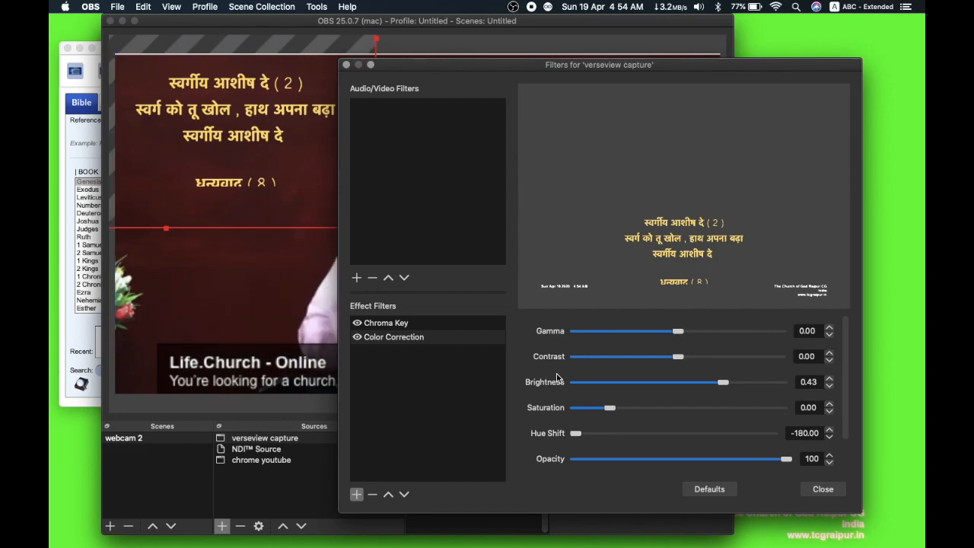
{"action": "left_click", "coordinate": [839, 491]}
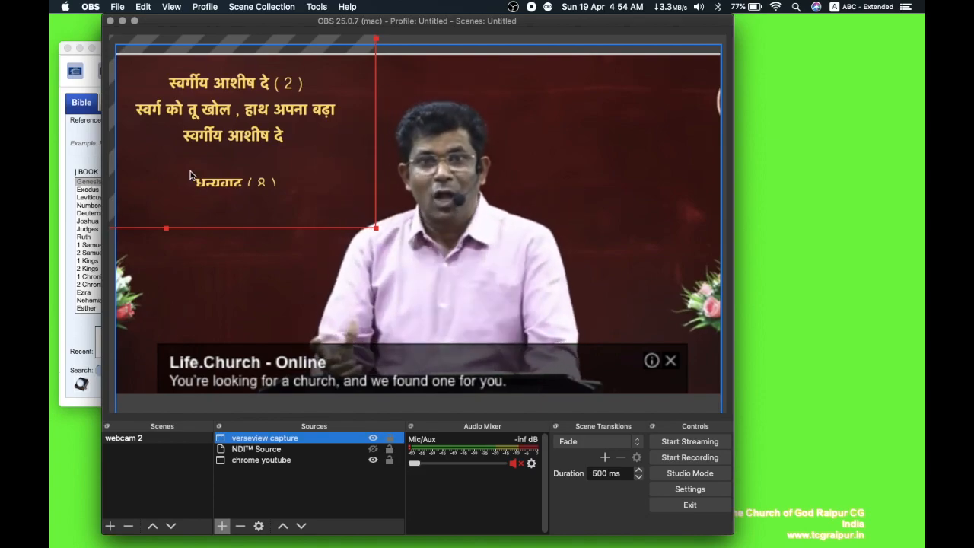
- Shrink the OBS window so VerseVIEW stays accessible beside it, and move the lyrics overlay to the video's upper-right corner
{"action": "left_click_drag", "start_coordinate": [101, 16], "coordinate": [557, 74]}
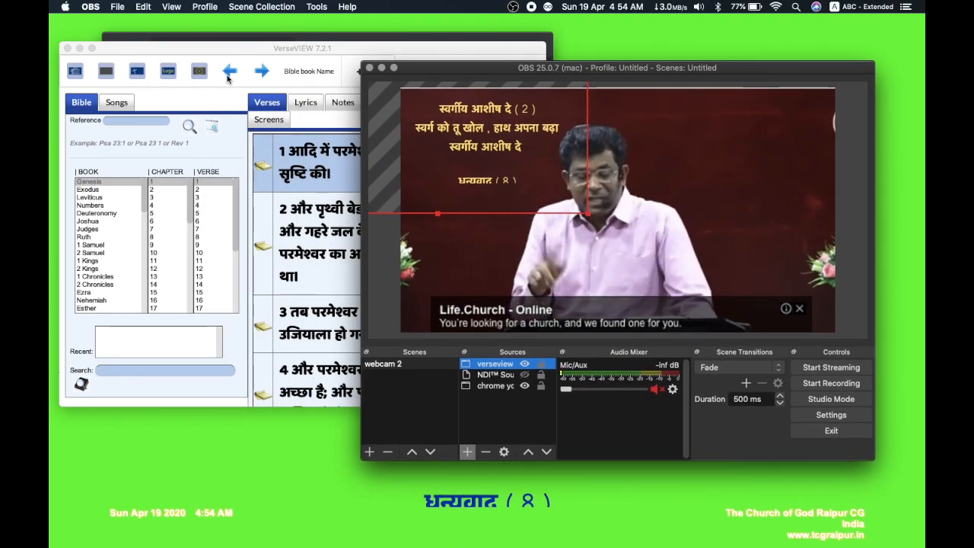
{"action": "left_click", "coordinate": [342, 48]}
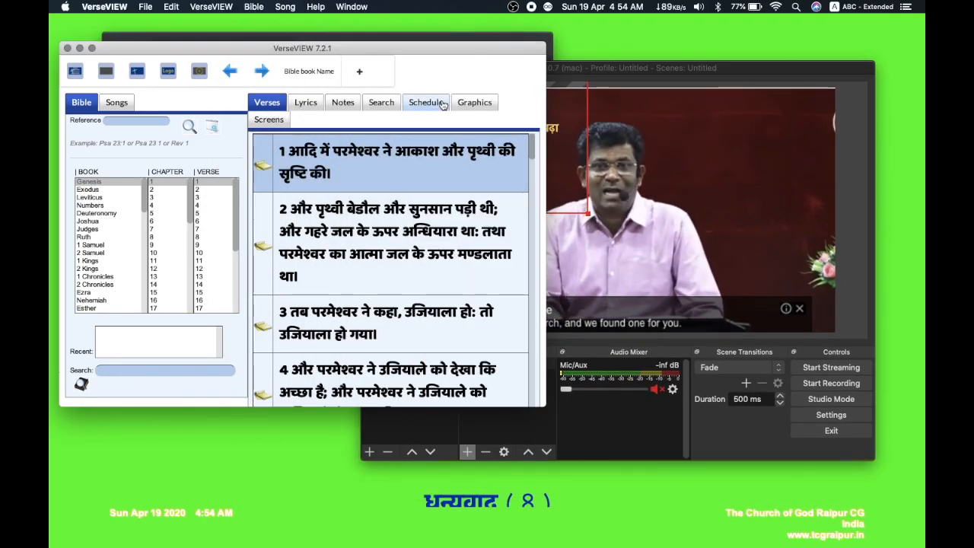
{"action": "left_click", "coordinate": [560, 137]}
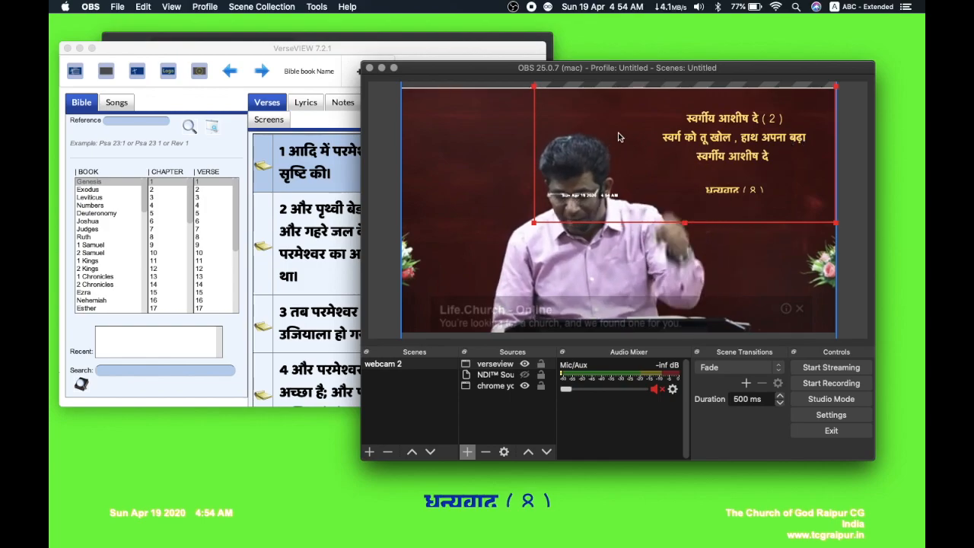
{"action": "left_click_drag", "start_coordinate": [539, 90], "coordinate": [516, 120]}
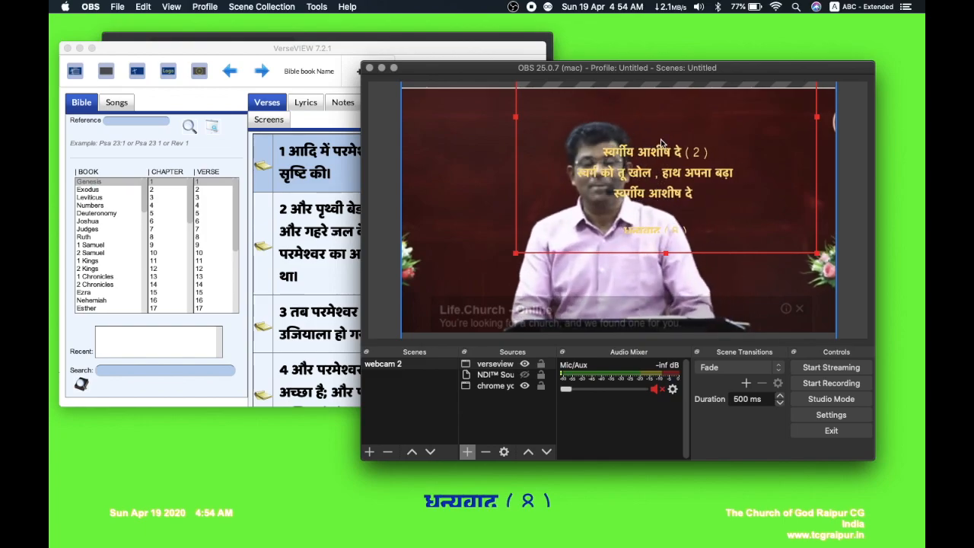
{"action": "left_click_drag", "start_coordinate": [700, 142], "coordinate": [774, 116]}
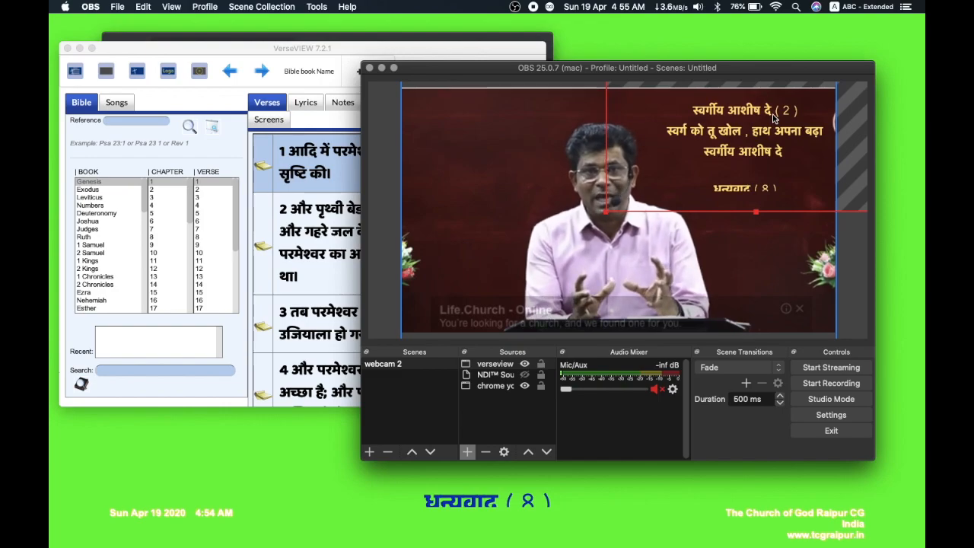
{"action": "left_click", "coordinate": [852, 302]}
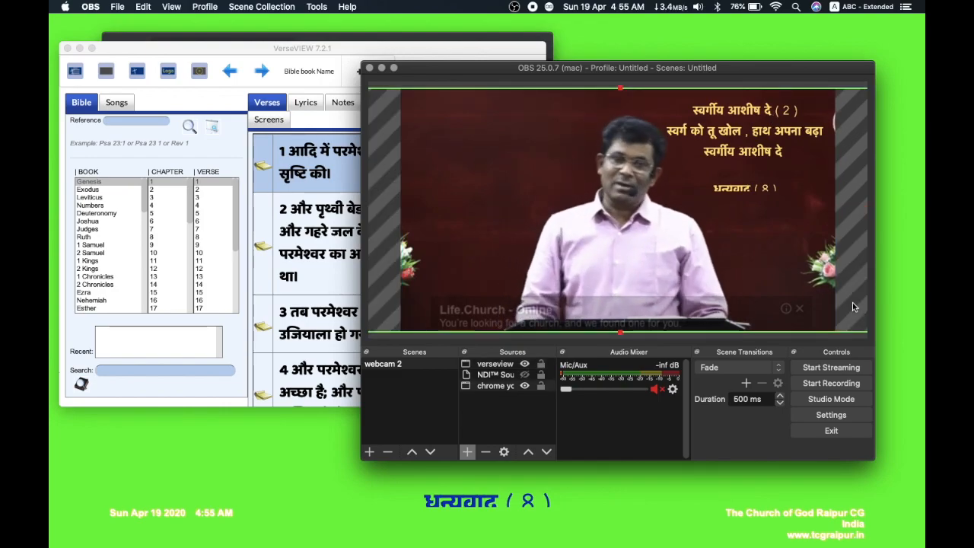
- Switch to VerseVIEW and present slides 1, 2 and 4 of the scheduled song "swargiy aashish de"
{"action": "left_click", "coordinate": [334, 50]}
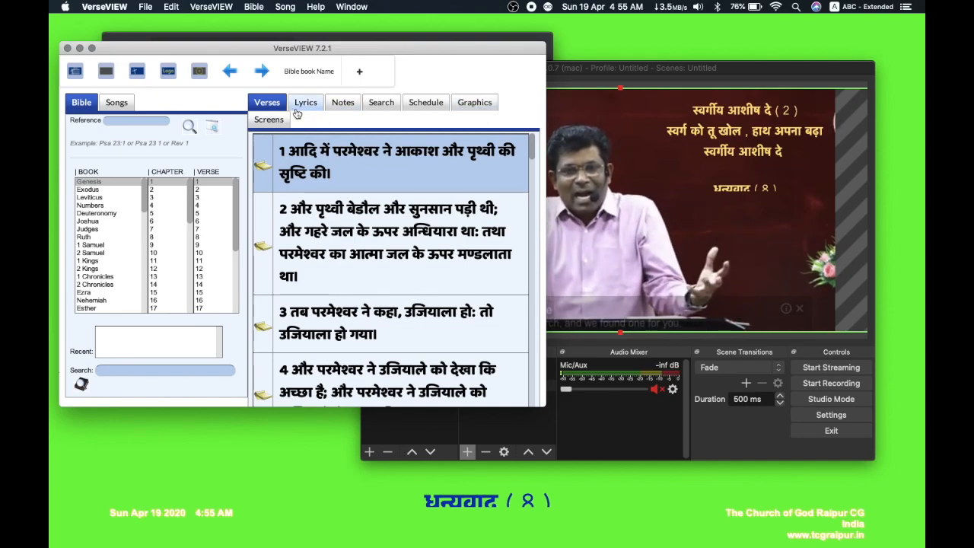
{"action": "left_click", "coordinate": [436, 105]}
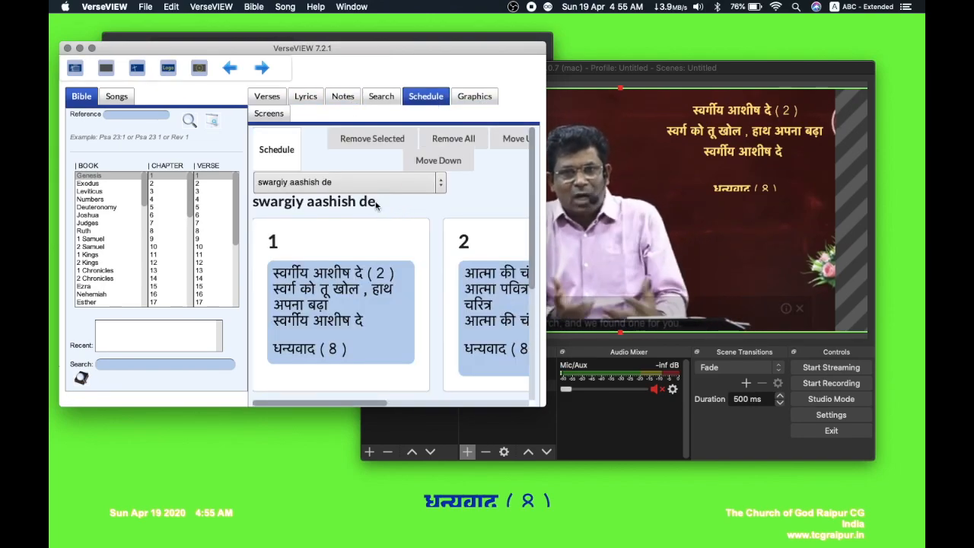
{"action": "scroll", "coordinate": [373, 328], "scroll_direction": "down", "scroll_amount": 5}
{"action": "scroll", "coordinate": [373, 329], "scroll_direction": "up", "scroll_amount": 5}
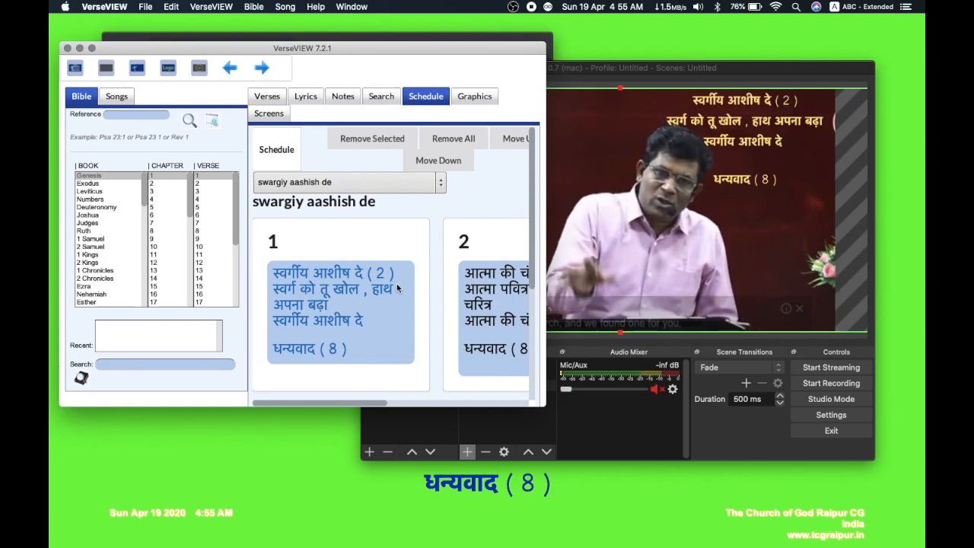
{"action": "left_click", "coordinate": [484, 295]}
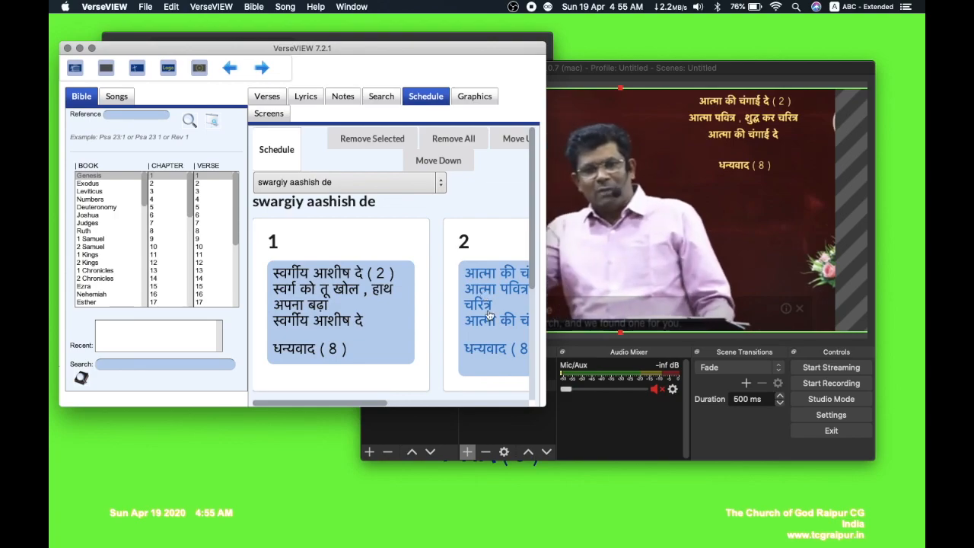
{"action": "scroll", "coordinate": [488, 310], "scroll_direction": "down", "scroll_amount": 5}
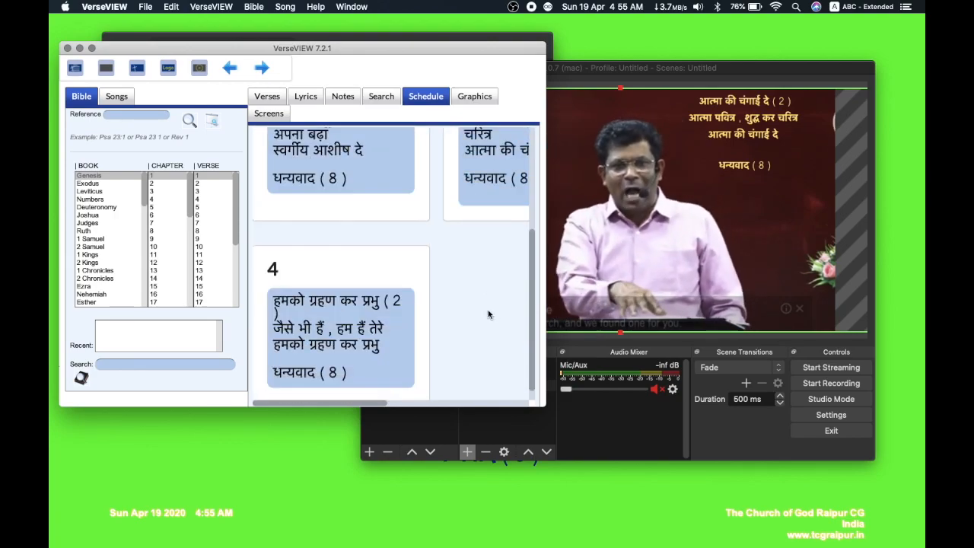
{"action": "left_click", "coordinate": [357, 307]}
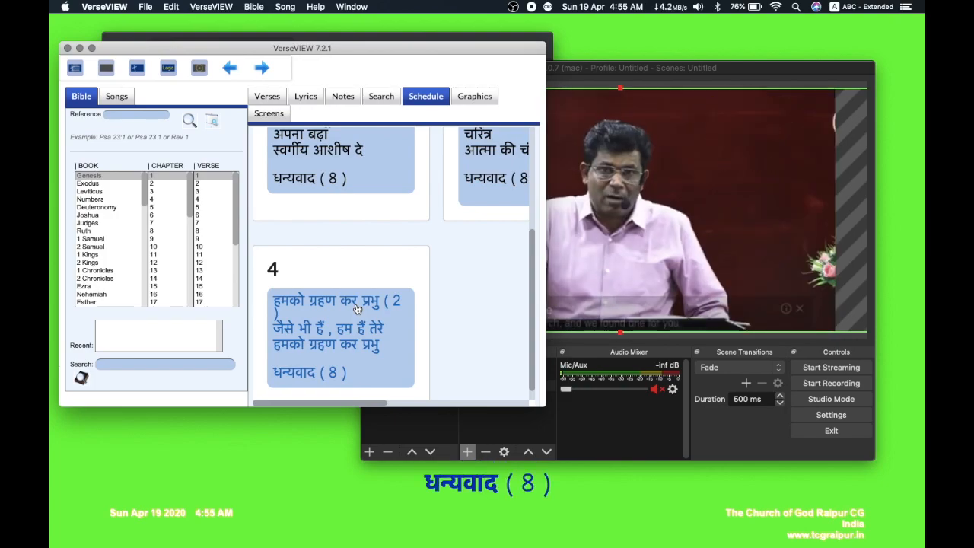
- Find John chapter 10, verse 16 among the Bible verses and present it
{"action": "left_click", "coordinate": [273, 98]}
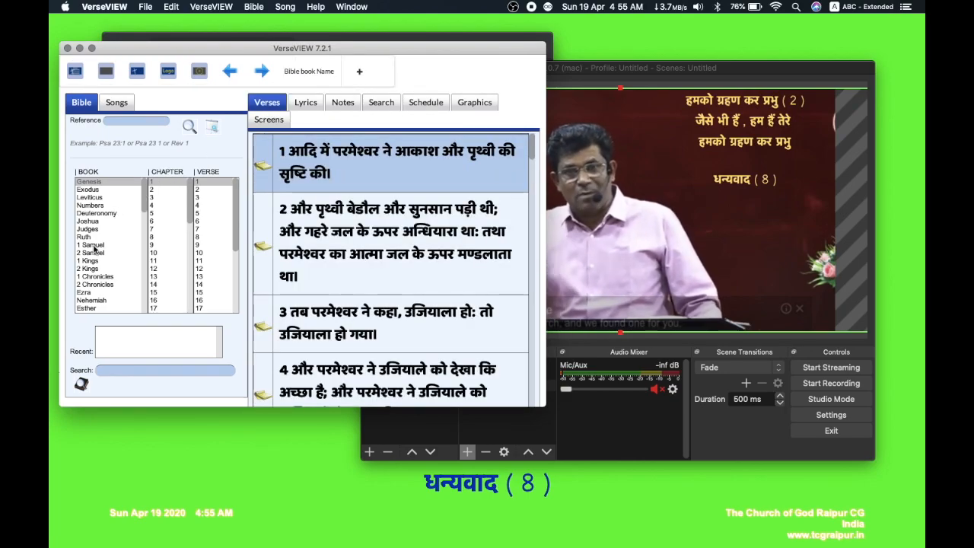
{"action": "scroll", "coordinate": [91, 243], "scroll_direction": "down", "scroll_amount": 15}
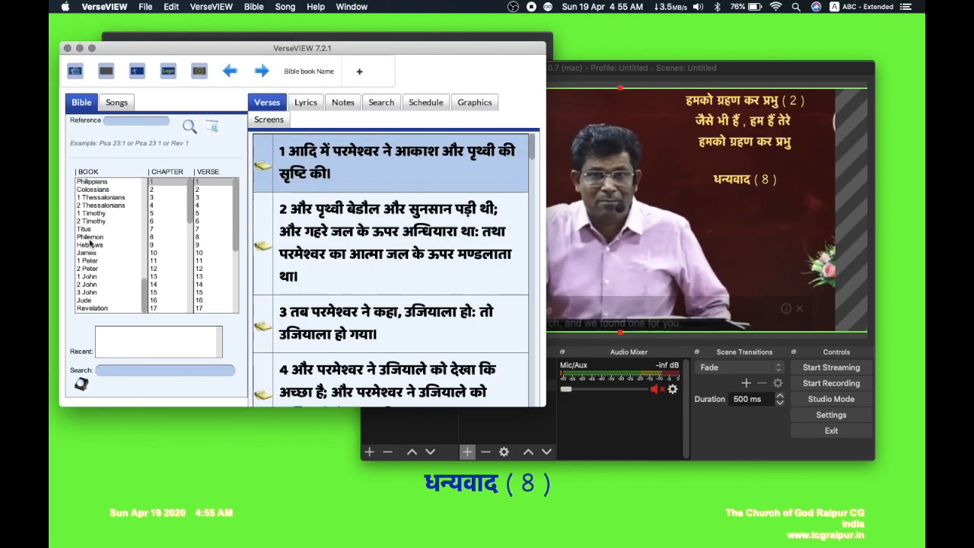
{"action": "scroll", "coordinate": [90, 228], "scroll_direction": "up", "scroll_amount": 5}
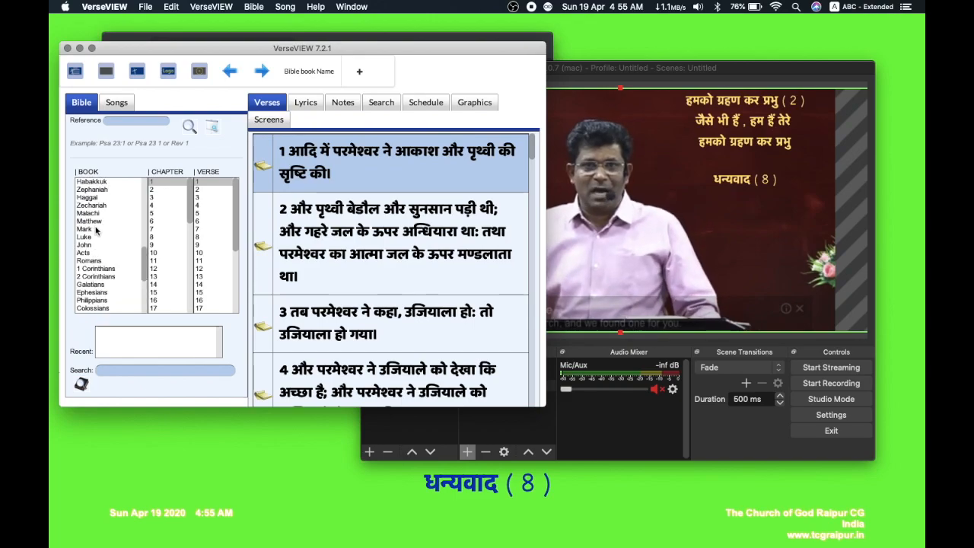
{"action": "left_click", "coordinate": [85, 238]}
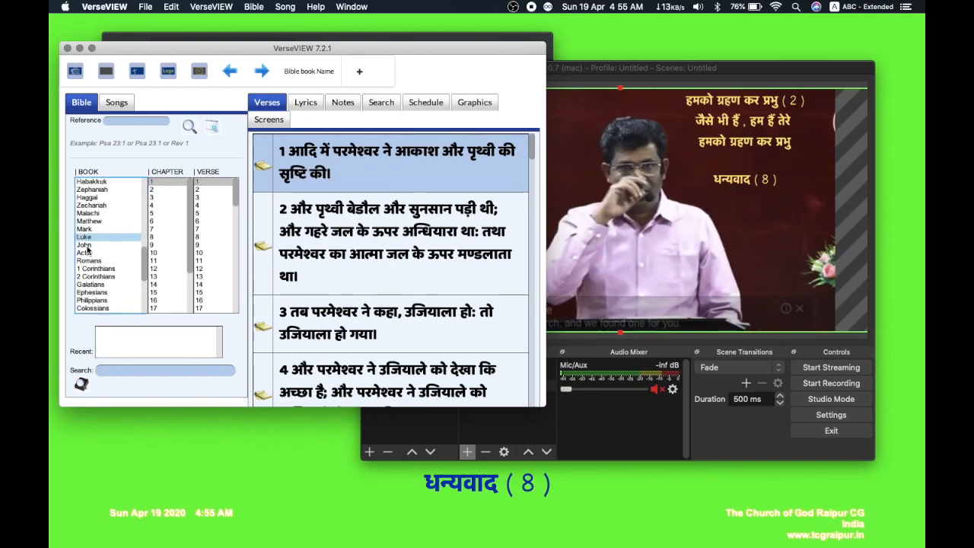
{"action": "left_click", "coordinate": [94, 246]}
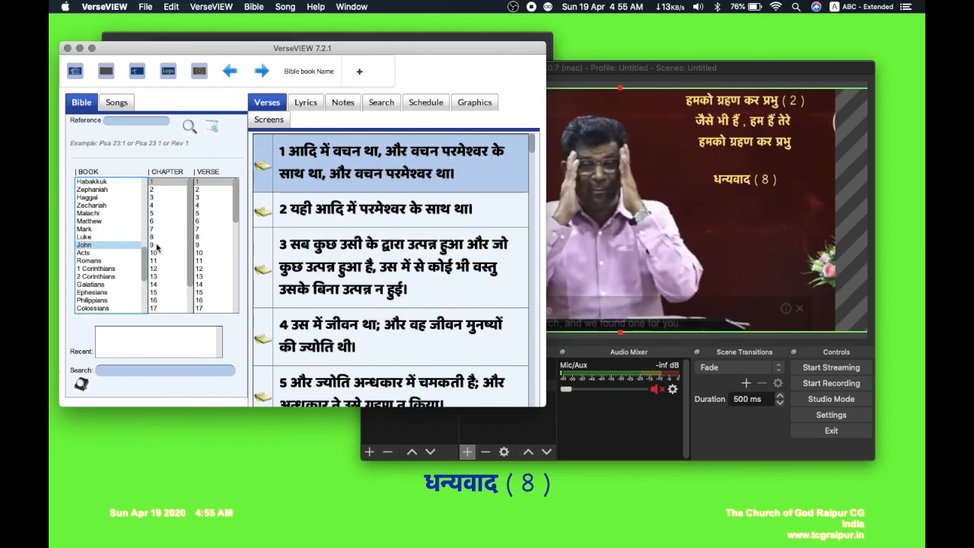
{"action": "left_click", "coordinate": [157, 252]}
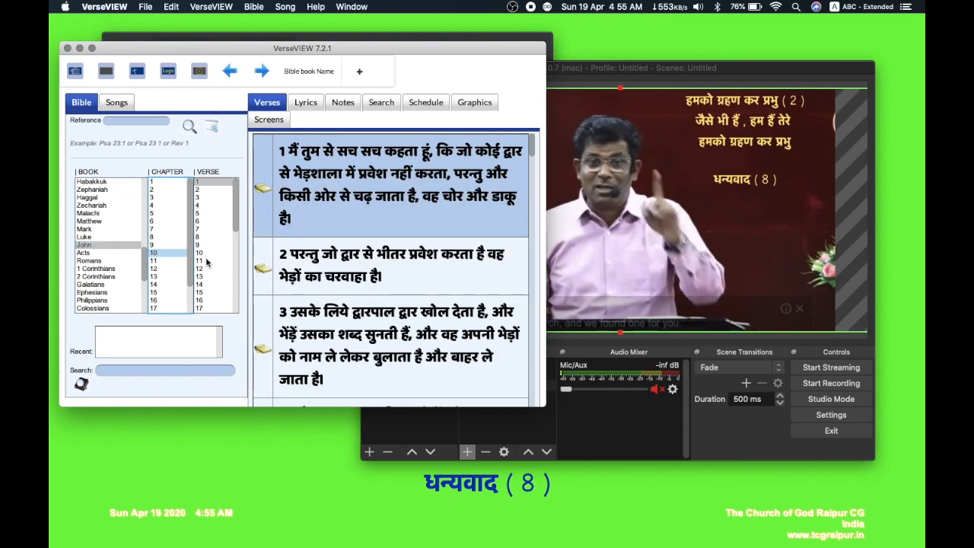
{"action": "left_click", "coordinate": [200, 300]}
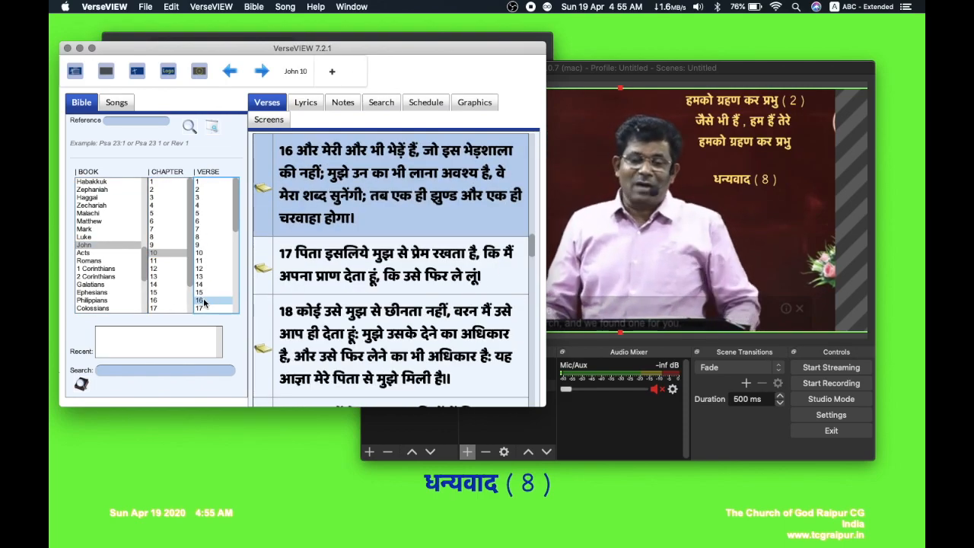
{"action": "double_click", "coordinate": [312, 150]}
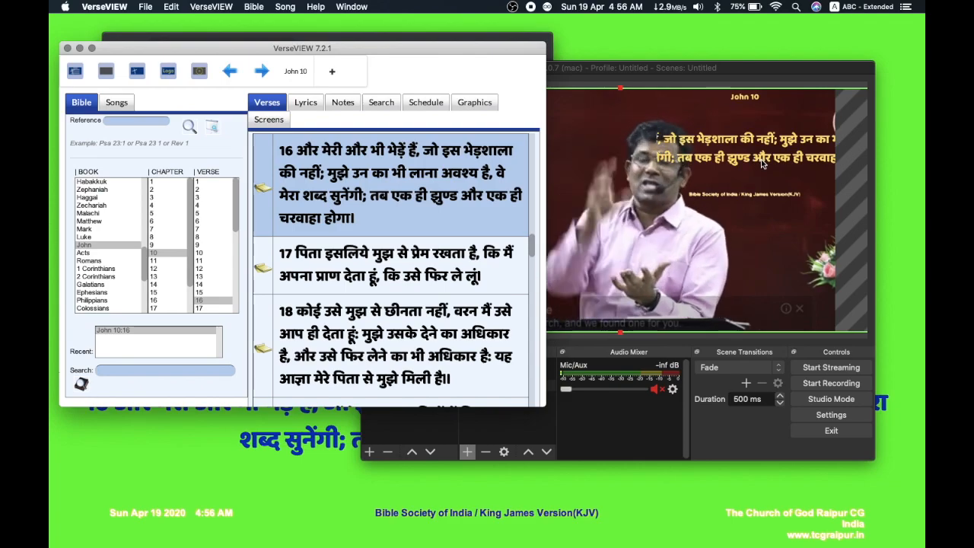
- Return to OBS, crop the empty areas above and below the verse text, and move the overlay to the bottom of the video
{"action": "left_click", "coordinate": [763, 164]}
{"action": "left_click_drag", "start_coordinate": [723, 166], "coordinate": [587, 218]}
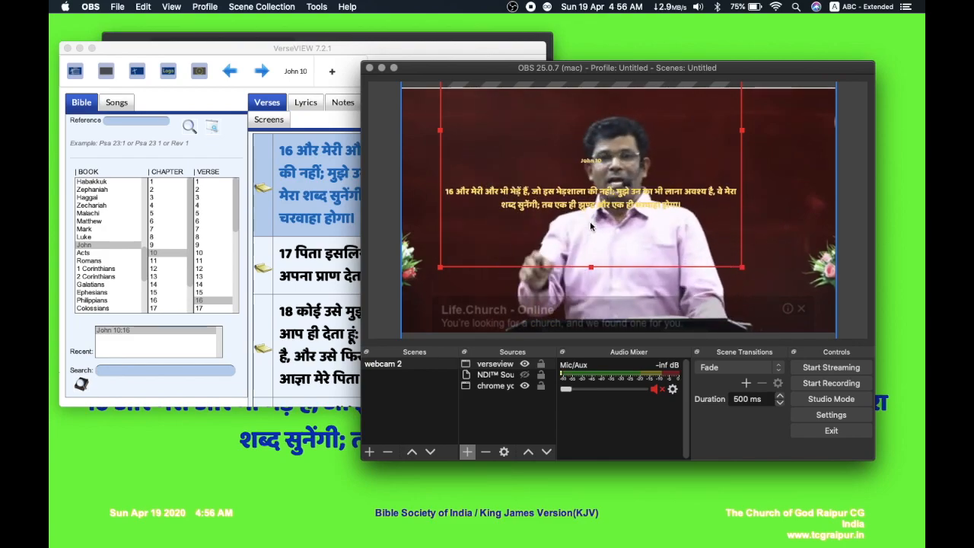
{"action": "left_click_drag", "start_coordinate": [616, 154], "coordinate": [620, 240]}
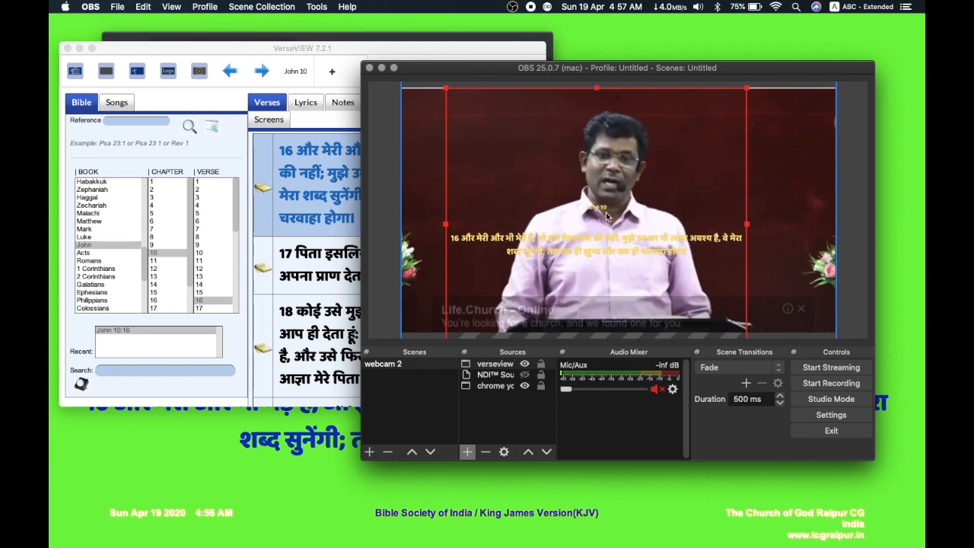
{"action": "left_click_drag", "start_coordinate": [598, 91], "coordinate": [626, 310]}
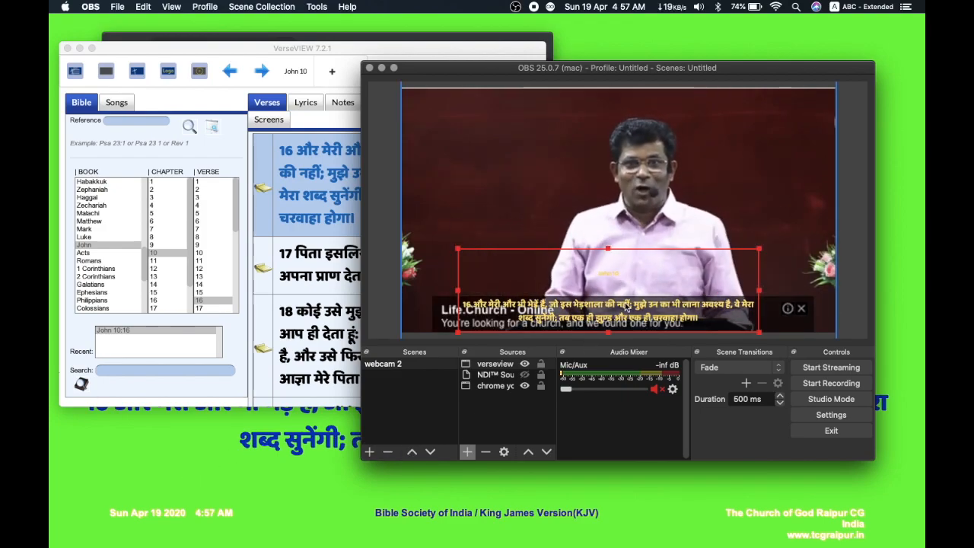
- Move the verse overlay to the top center of the video and trim its side and bottom edges close to the text
{"action": "left_click_drag", "start_coordinate": [628, 307], "coordinate": [621, 129]}
{"action": "mouse_move", "coordinate": [452, 155]}
{"action": "left_mouse_down"}
{"action": "mouse_move", "coordinate": [479, 127]}
{"action": "mouse_move", "coordinate": [443, 163]}
{"action": "mouse_move", "coordinate": [473, 161]}
{"action": "mouse_move", "coordinate": [457, 154]}
{"action": "left_mouse_up"}
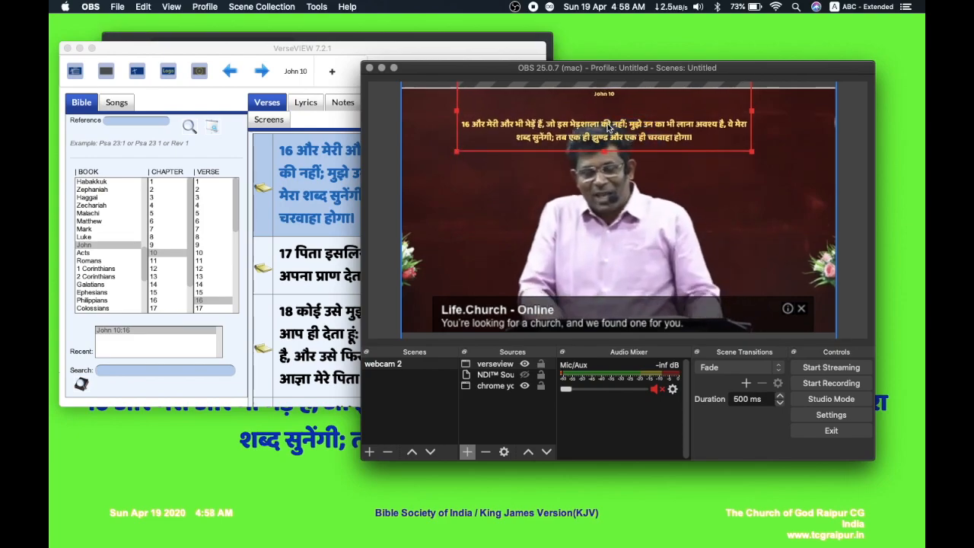
{"action": "left_click_drag", "start_coordinate": [608, 128], "coordinate": [614, 132]}
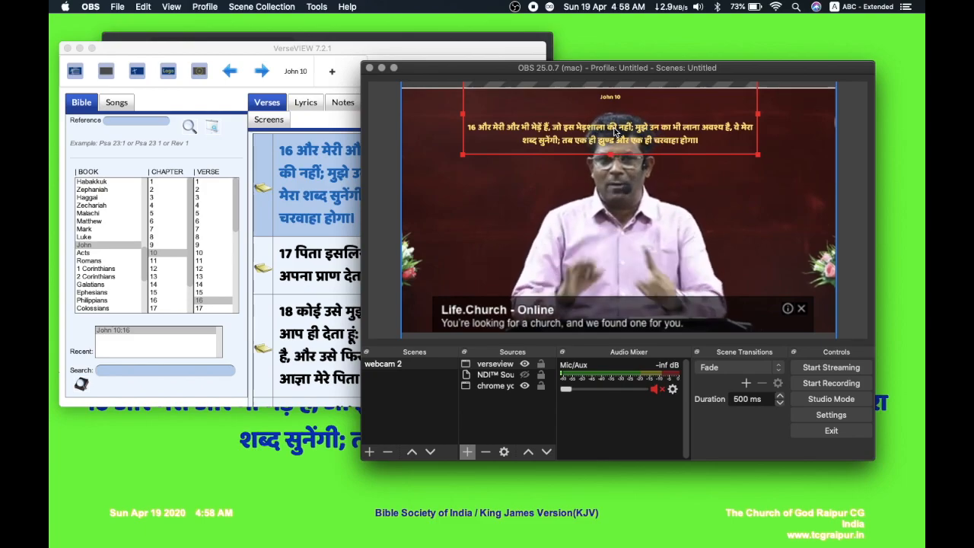
{"action": "left_click_drag", "start_coordinate": [615, 131], "coordinate": [618, 131]}
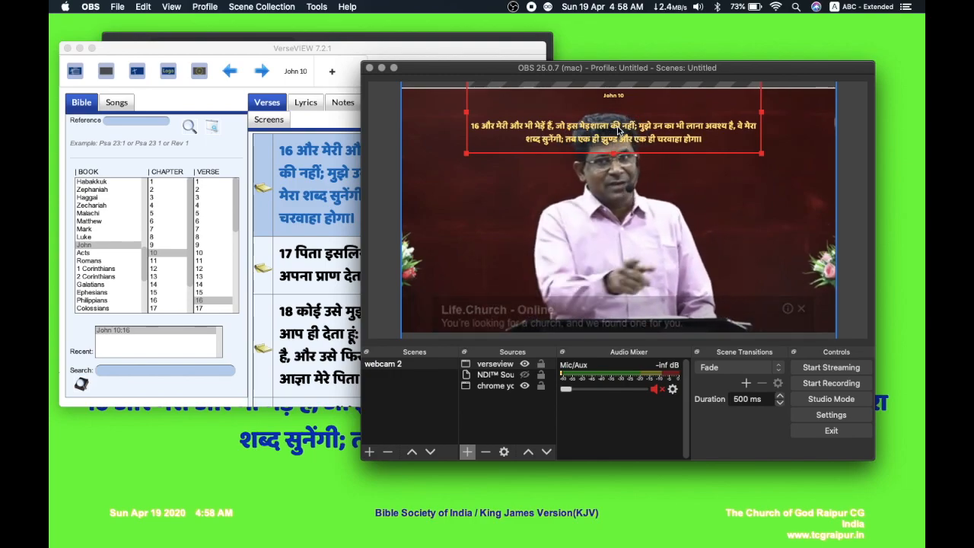
{"action": "left_click_drag", "start_coordinate": [614, 153], "coordinate": [638, 130]}
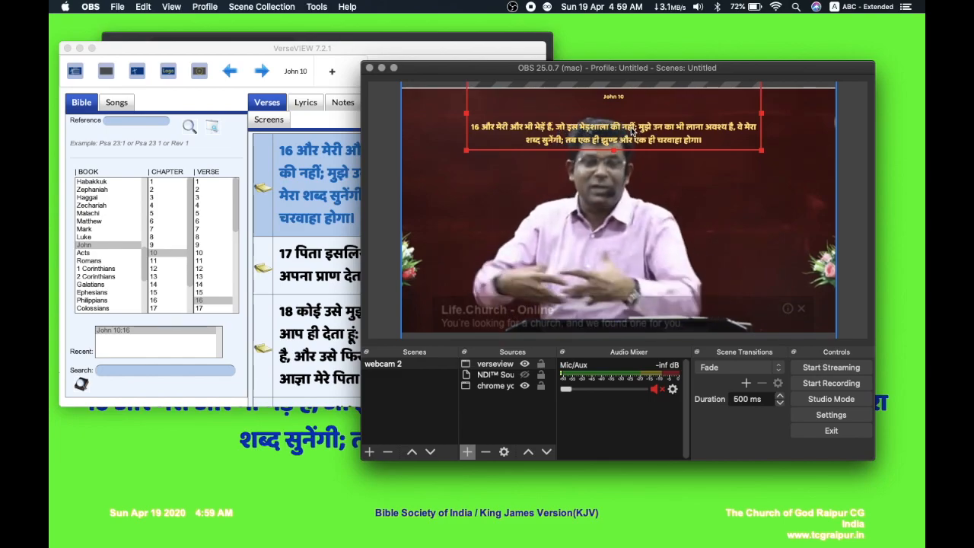
{"action": "left_click_drag", "start_coordinate": [634, 131], "coordinate": [634, 105]}
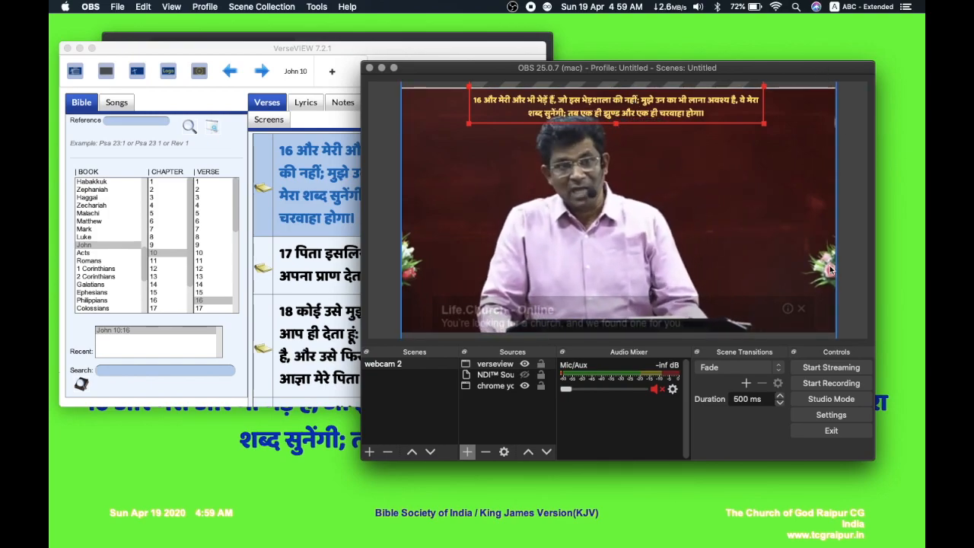
{"action": "left_click_drag", "start_coordinate": [617, 102], "coordinate": [613, 102]}
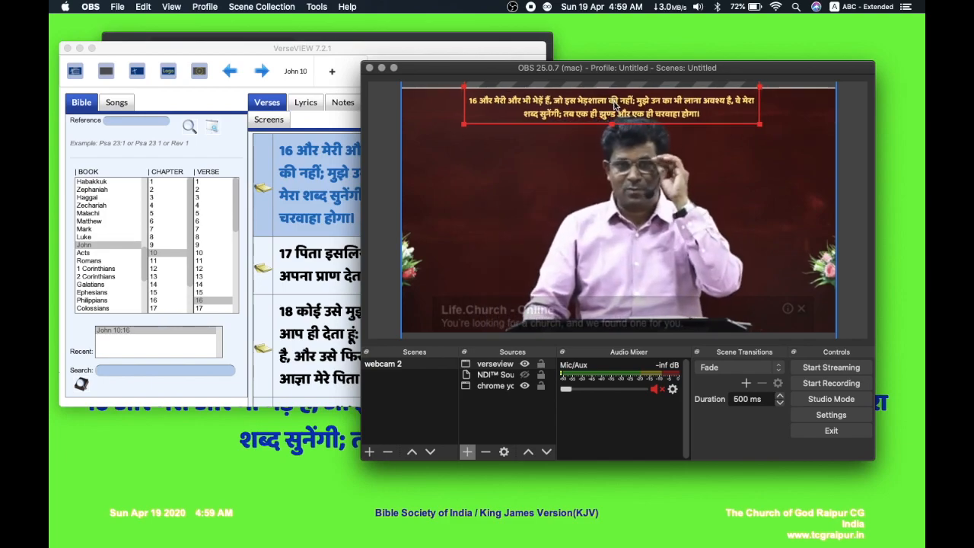
- Hide the chrome youtube source, show the NDI Source, and move the verse overlay to the bottom of the camera picture
{"action": "left_click", "coordinate": [526, 387]}
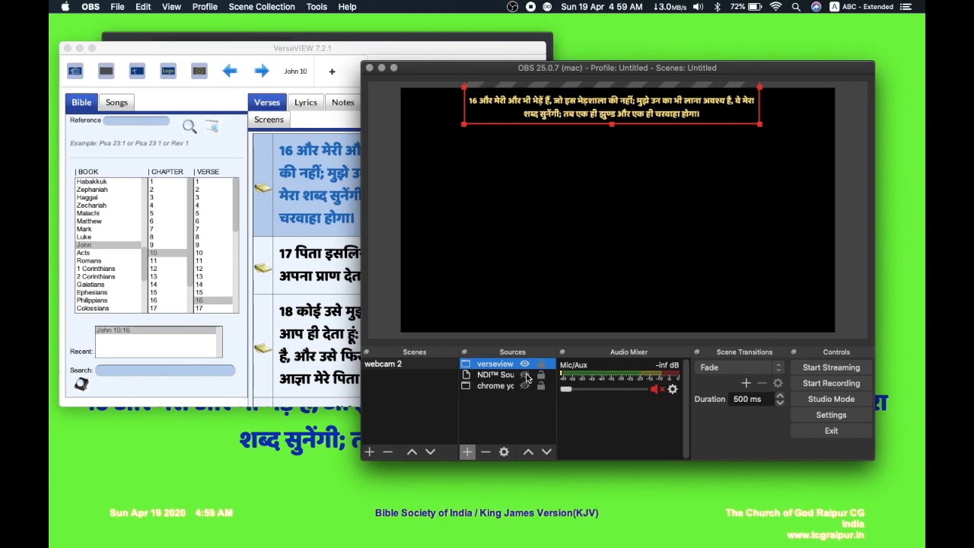
{"action": "left_click", "coordinate": [525, 376]}
{"action": "left_click_drag", "start_coordinate": [659, 107], "coordinate": [653, 306]}
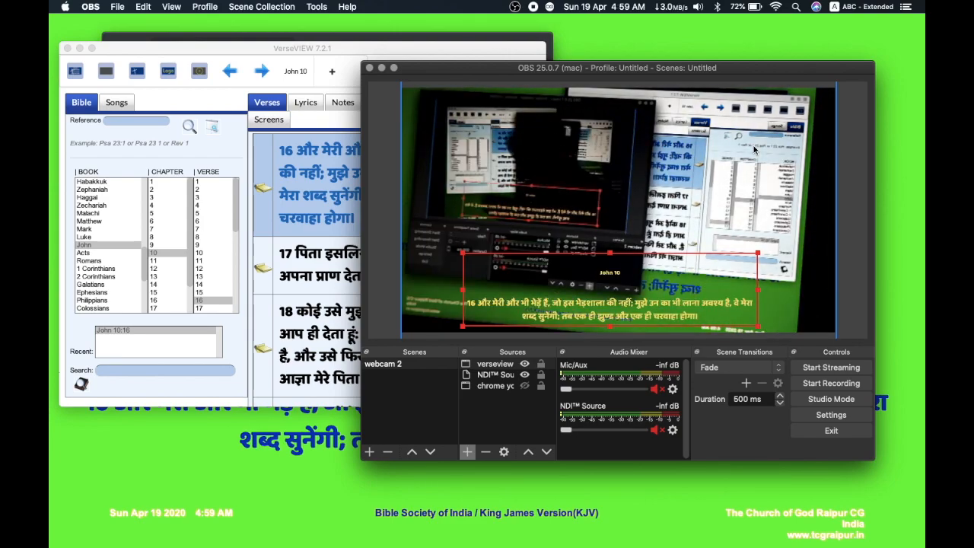
- Move the VerseVIEW window down to uncover the YouTube browser window behind it, and return to OBS
{"action": "left_click_drag", "start_coordinate": [359, 49], "coordinate": [360, 115]}
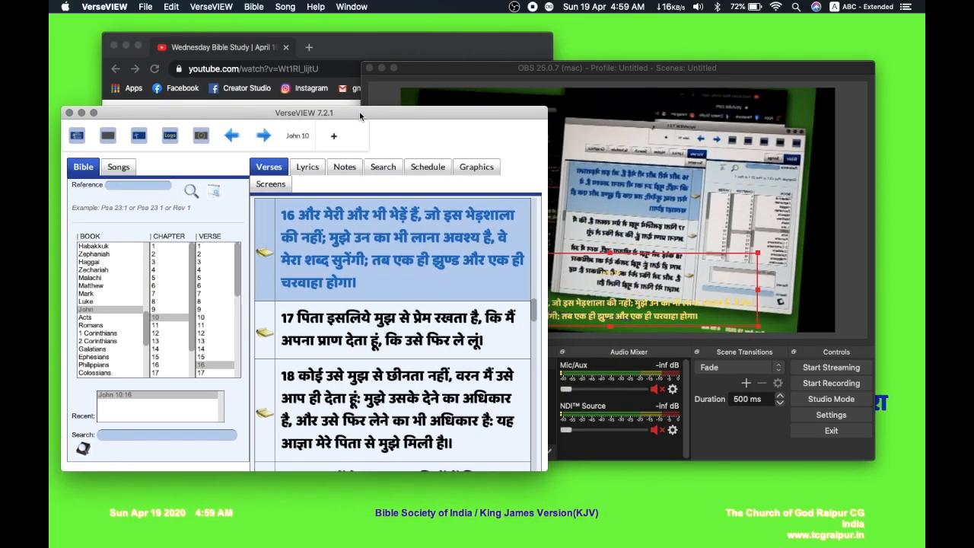
{"action": "left_click", "coordinate": [431, 68]}
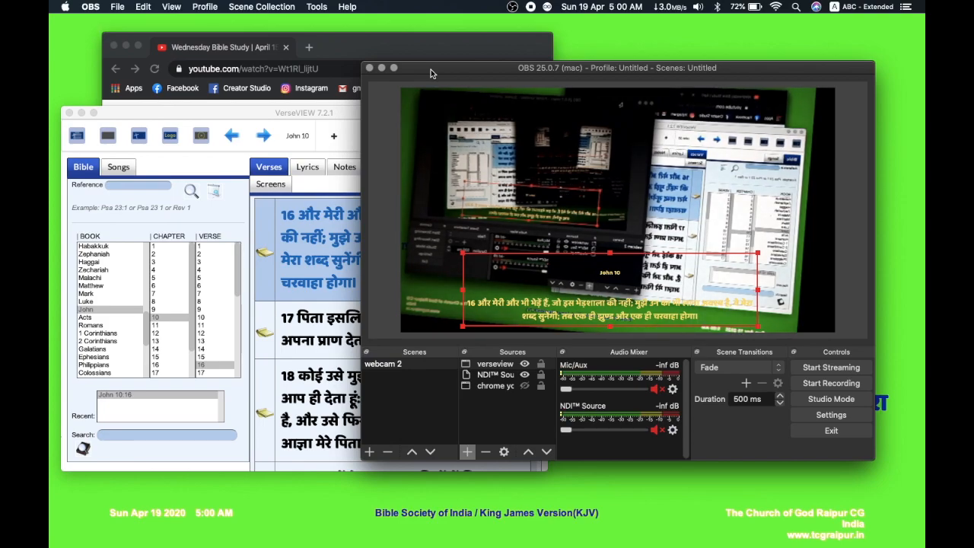
- Switch the scene from the NDI Source to the chrome youtube source and move the verse overlay down to the video's bottom edge
{"action": "left_click", "coordinate": [525, 386]}
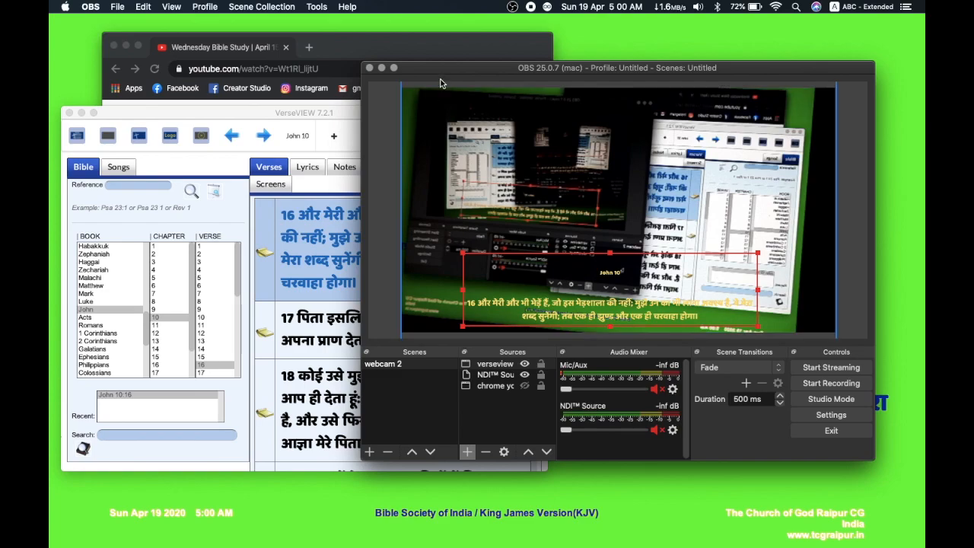
{"action": "left_click_drag", "start_coordinate": [441, 74], "coordinate": [403, 63]}
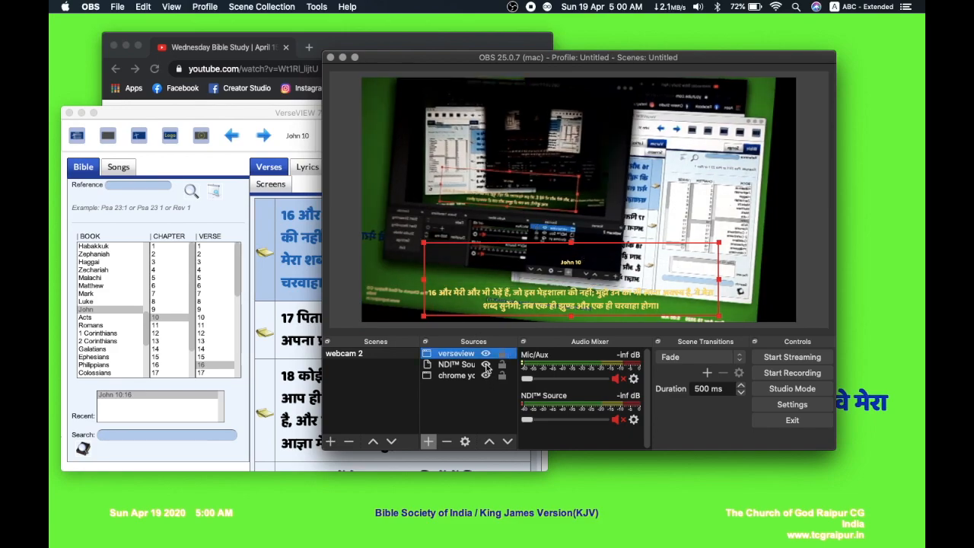
{"action": "left_click", "coordinate": [486, 366]}
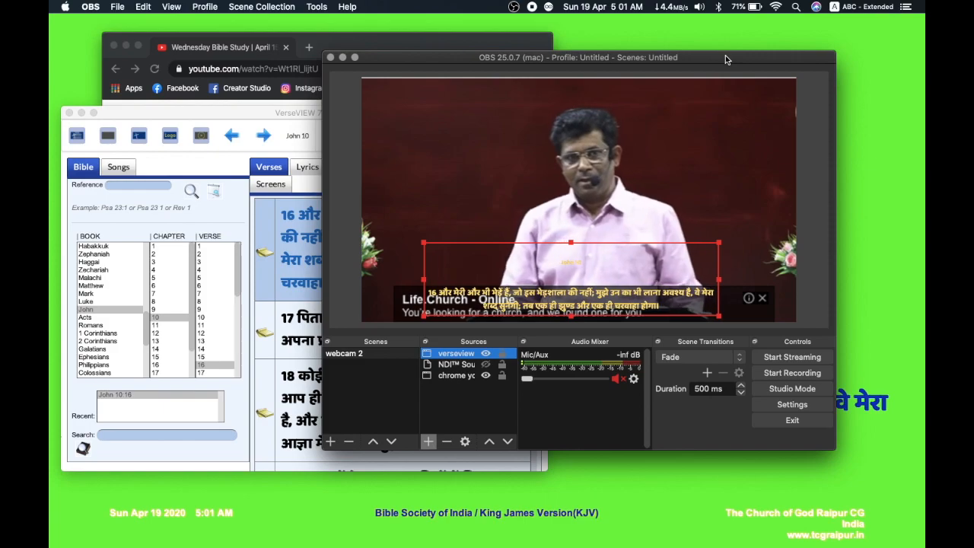
{"action": "mouse_move", "coordinate": [596, 296]}
{"action": "left_mouse_down"}
{"action": "mouse_move", "coordinate": [611, 196]}
{"action": "mouse_move", "coordinate": [606, 330]}
{"action": "mouse_move", "coordinate": [602, 306]}
{"action": "left_mouse_up"}
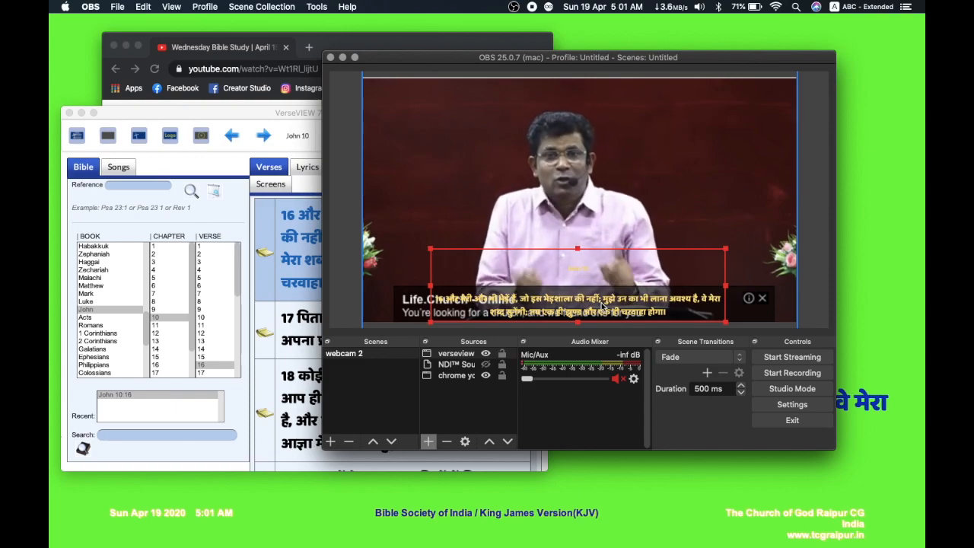
- Switch to the YouTube browser window, enlarge it, and try to close the ad banner over the video
{"action": "left_click", "coordinate": [407, 50]}
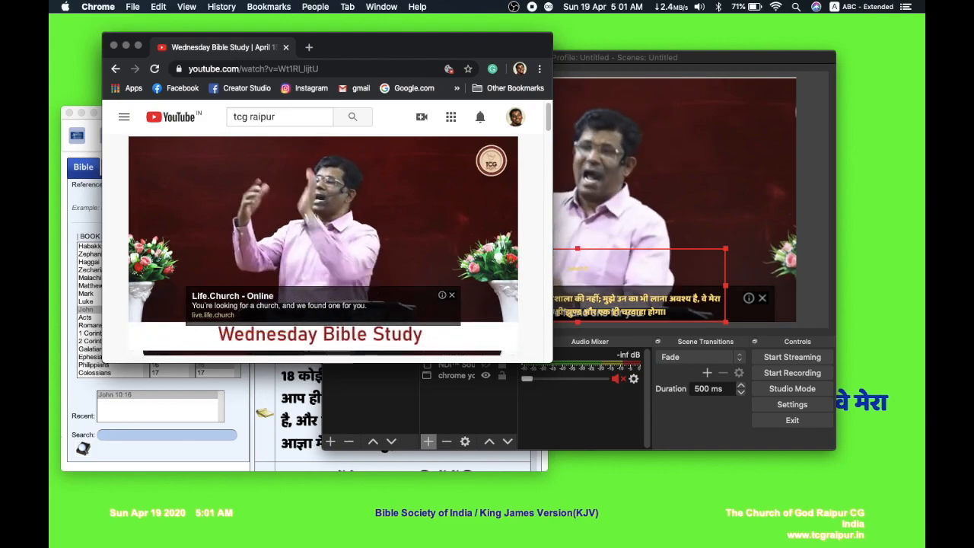
{"action": "left_click_drag", "start_coordinate": [552, 361], "coordinate": [688, 507]}
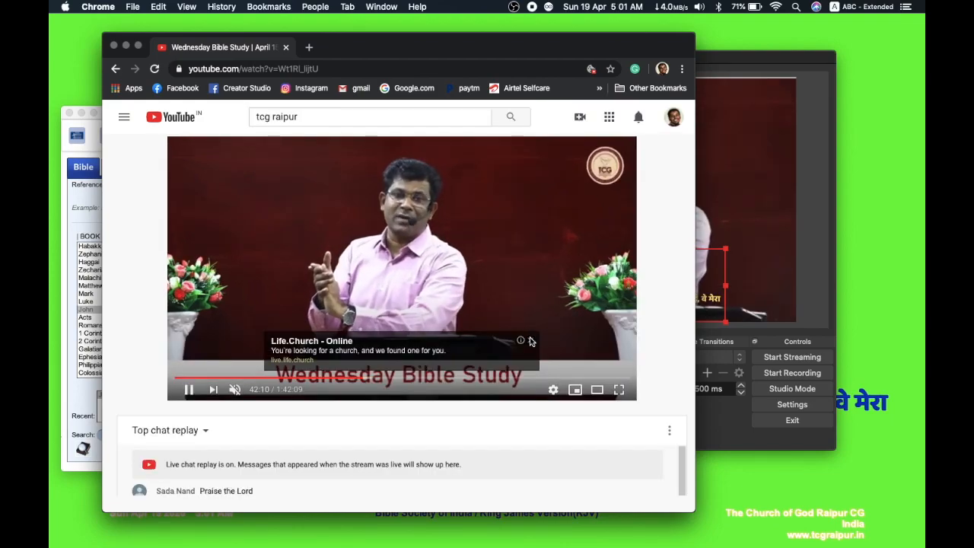
{"action": "left_click", "coordinate": [531, 342]}
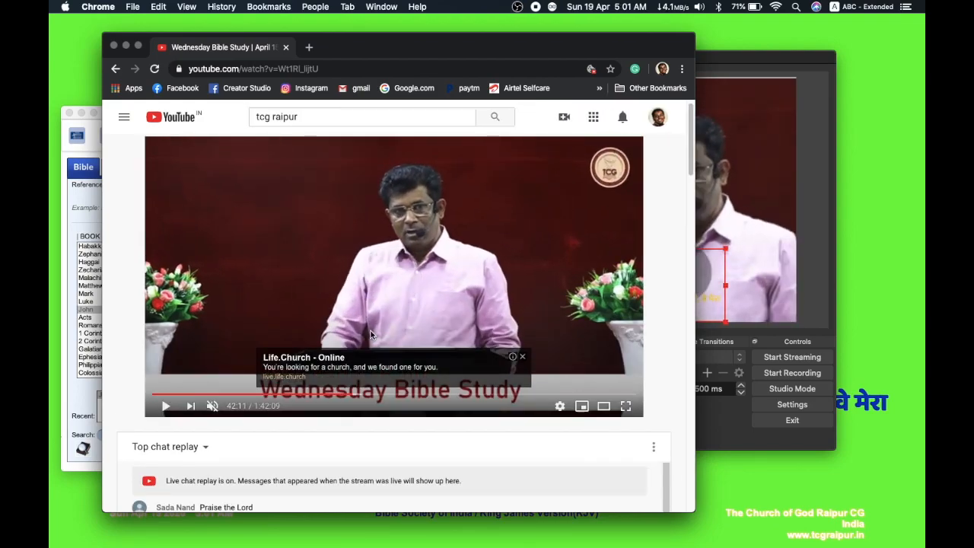
- Look through the Wednesday Bible Study video page and open The Church of God Raipur channel from it
{"action": "scroll", "coordinate": [235, 471], "scroll_direction": "down", "scroll_amount": 10}
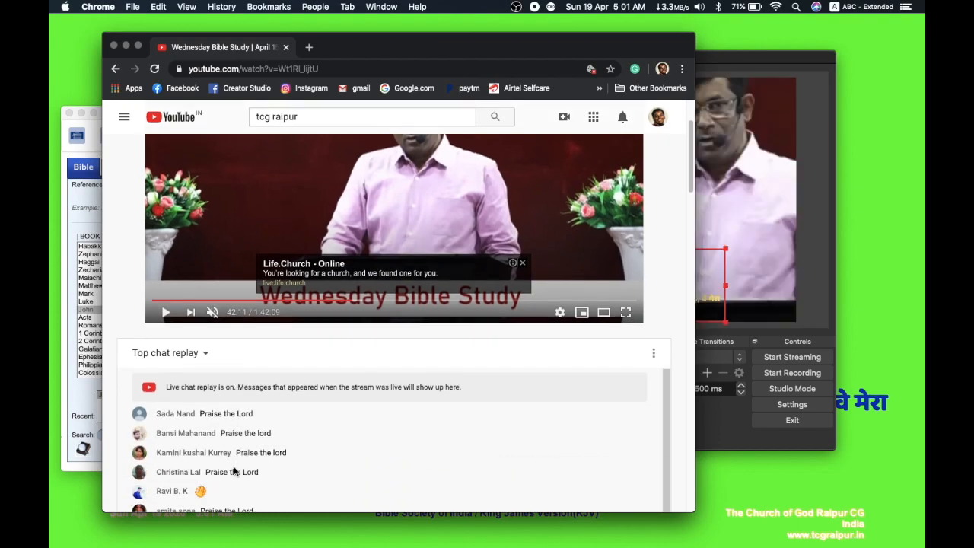
{"action": "scroll", "coordinate": [235, 472], "scroll_direction": "up", "scroll_amount": 3}
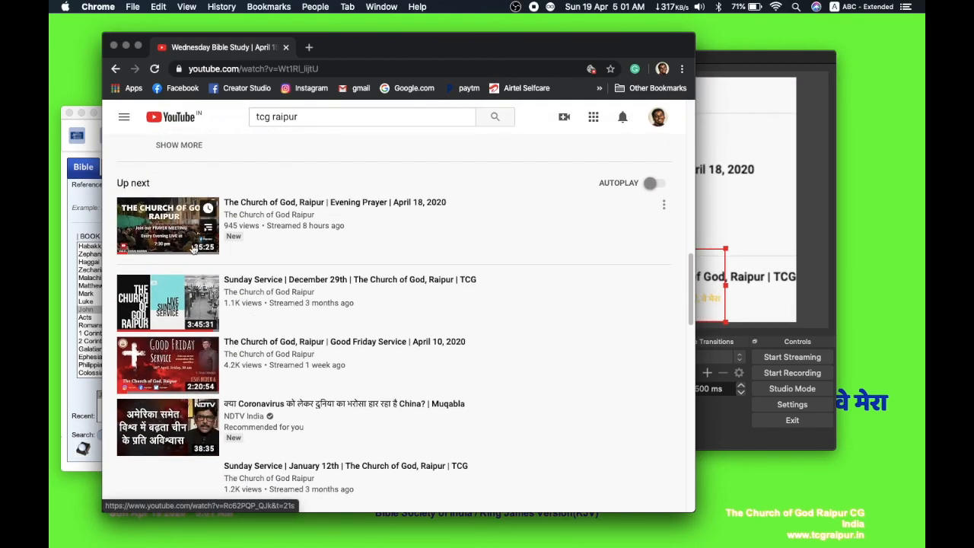
{"action": "scroll", "coordinate": [364, 290], "scroll_direction": "up", "scroll_amount": 6}
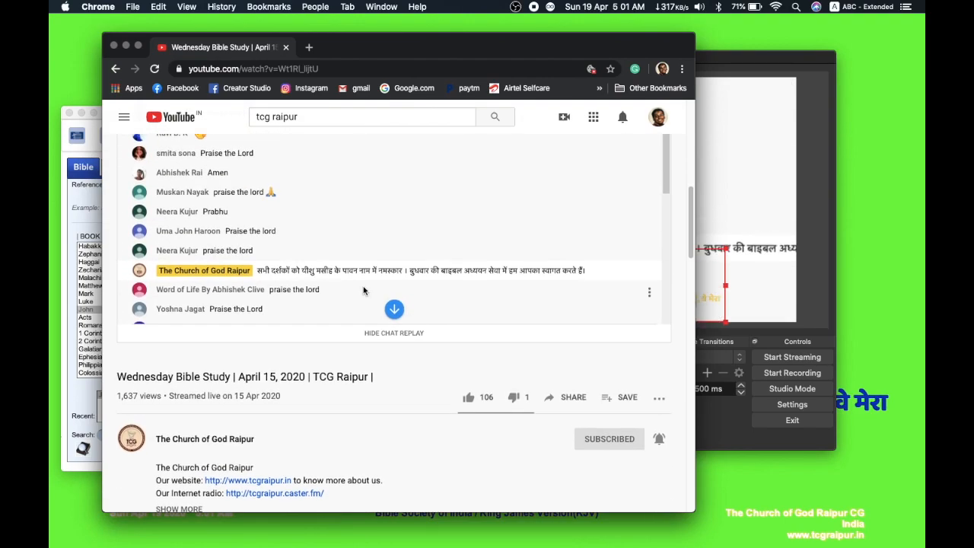
{"action": "scroll", "coordinate": [349, 397], "scroll_direction": "up", "scroll_amount": 6}
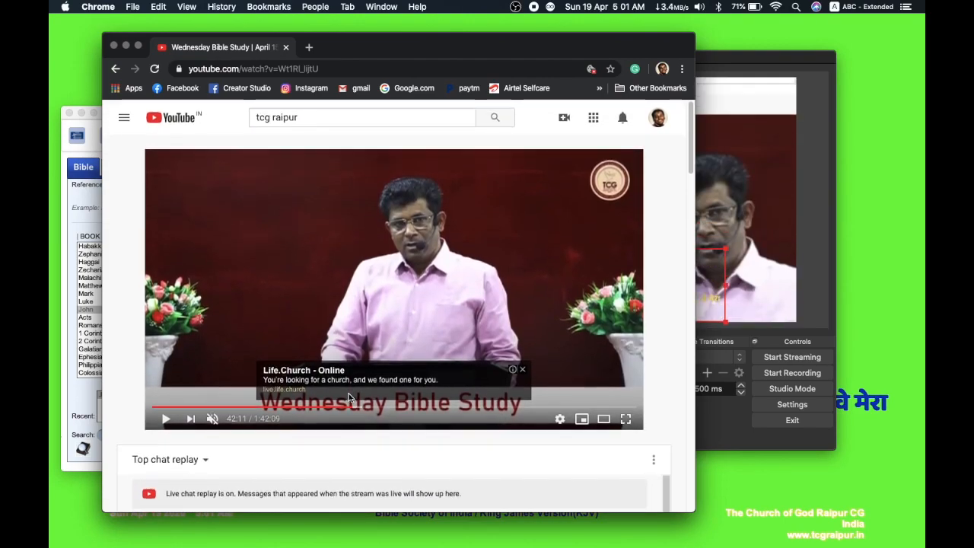
{"action": "scroll", "coordinate": [348, 397], "scroll_direction": "down", "scroll_amount": 4}
{"action": "scroll", "coordinate": [349, 397], "scroll_direction": "up", "scroll_amount": 4}
{"action": "scroll", "coordinate": [348, 397], "scroll_direction": "down", "scroll_amount": 10}
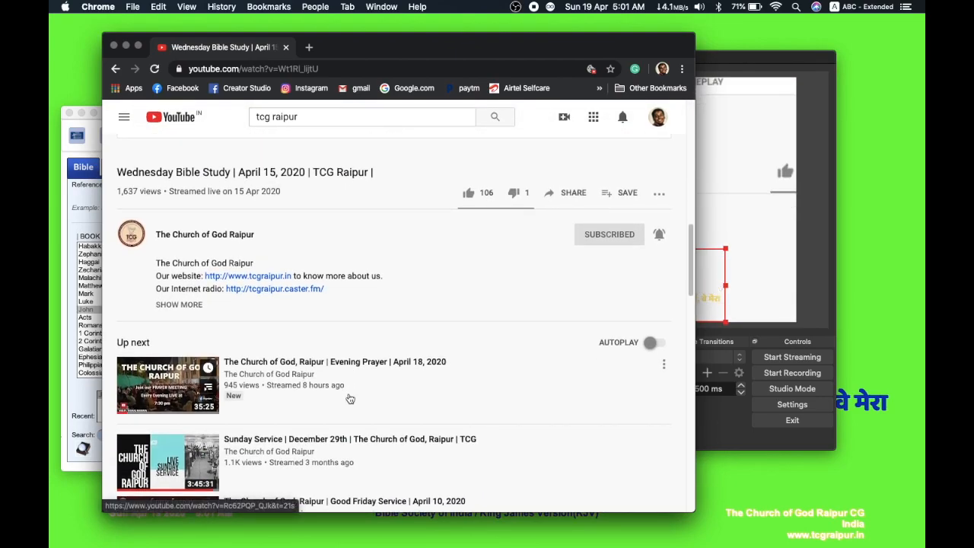
{"action": "left_click", "coordinate": [180, 238]}
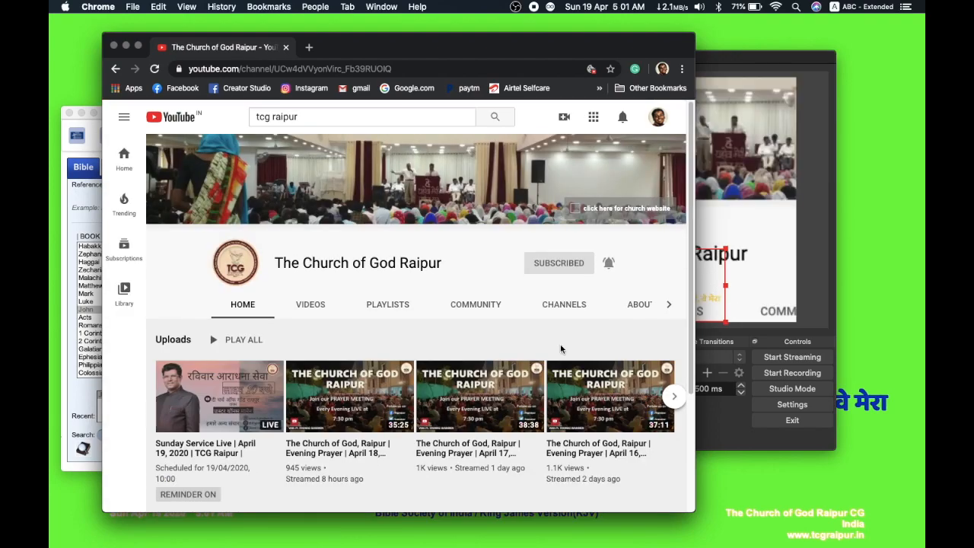
- Browse the channel's uploads on to the next set of older videos
{"action": "scroll", "coordinate": [560, 349], "scroll_direction": "down", "scroll_amount": 3}
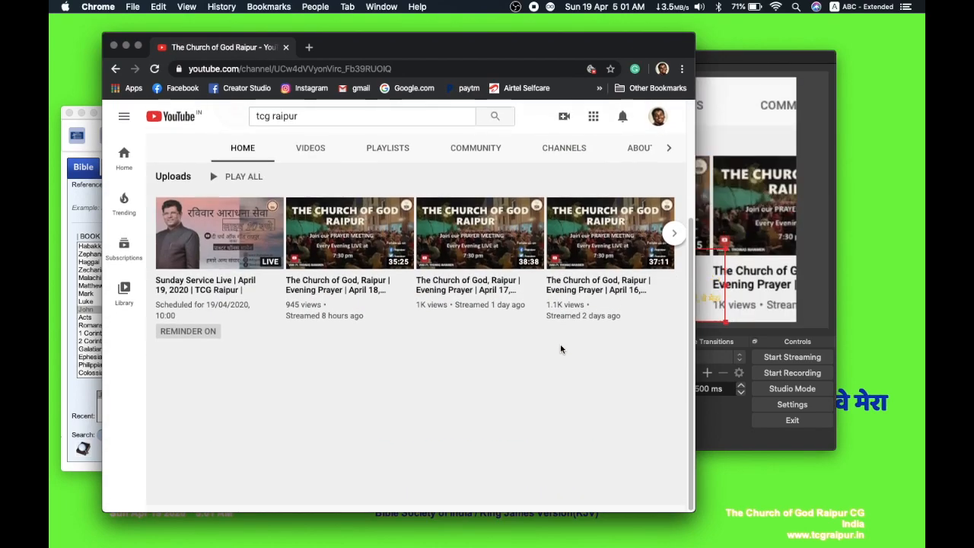
{"action": "left_click", "coordinate": [679, 235]}
{"action": "scroll", "coordinate": [496, 376], "scroll_direction": "up", "scroll_amount": 3}
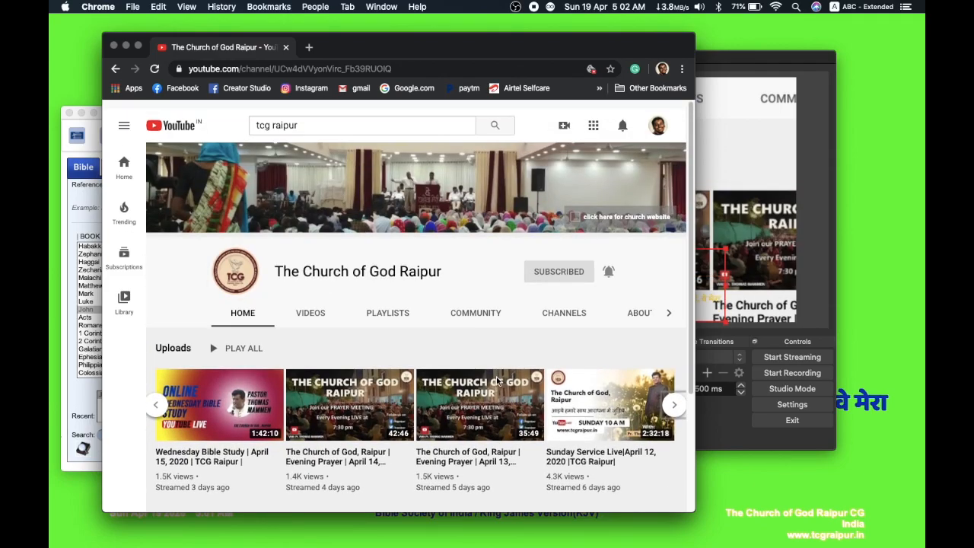